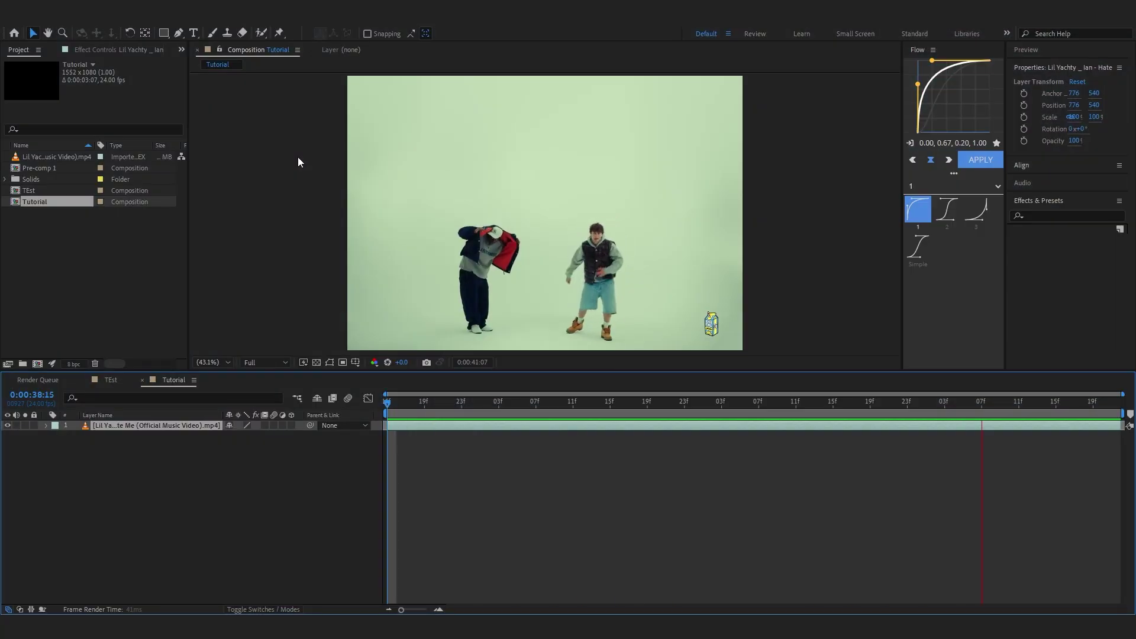
Stop the preview and paint a Roto Brush outline over the right dancer's body and legs
{"action": "key", "text": "space"}
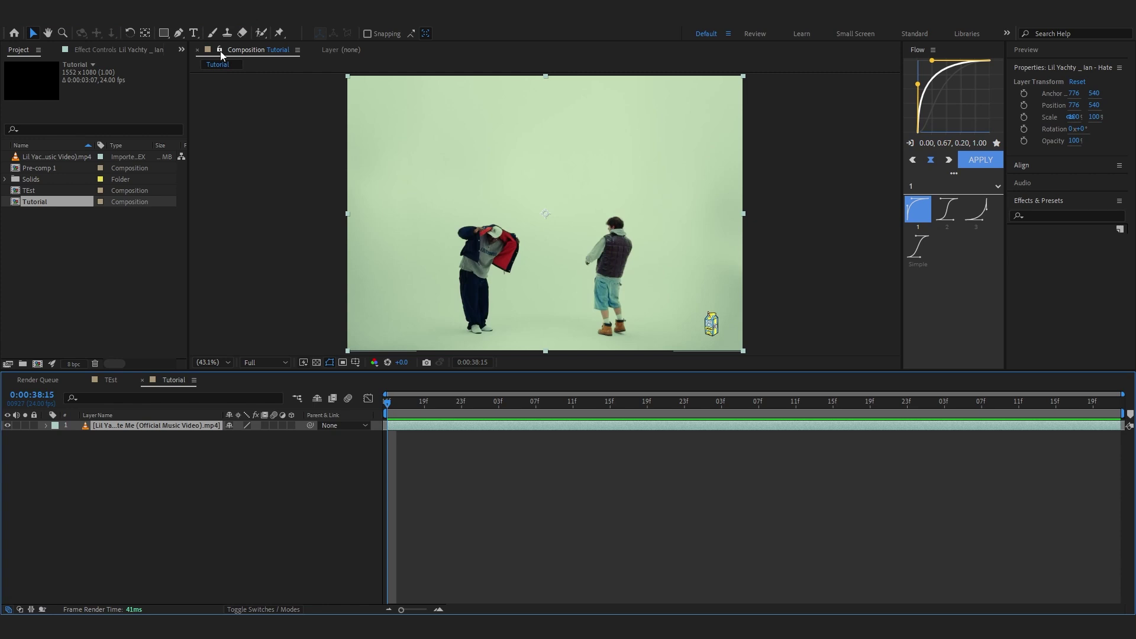
{"action": "scroll", "coordinate": [604, 190], "scroll_direction": "up", "scroll_amount": 3}
{"action": "scroll", "coordinate": [586, 225], "scroll_direction": "down", "scroll_amount": 2}
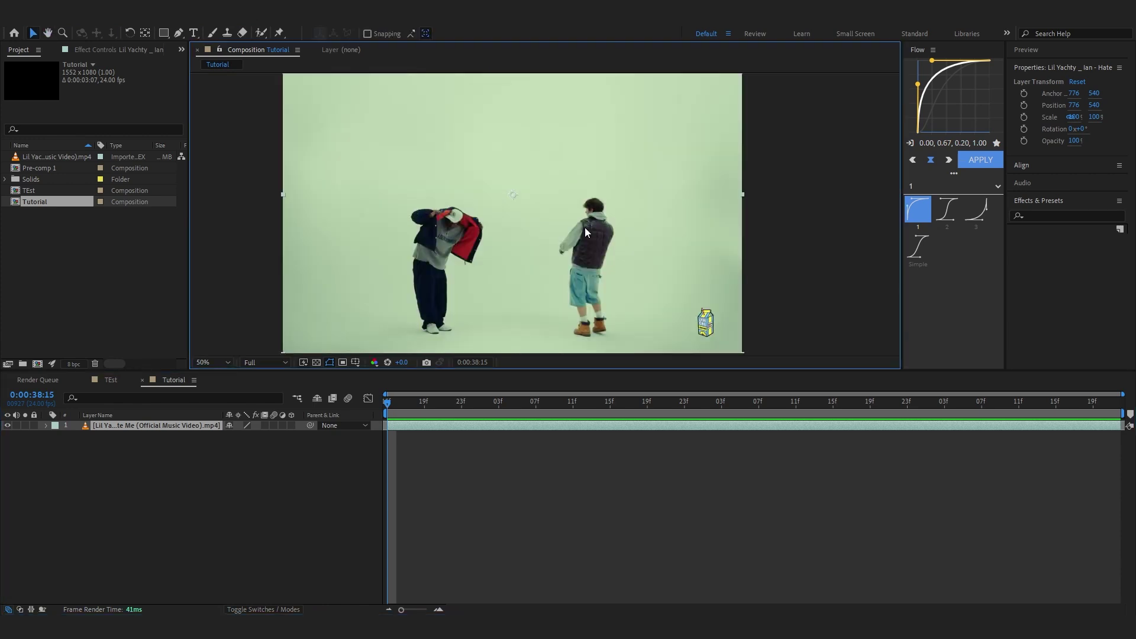
{"action": "key", "text": "alt+w"}
{"action": "double_click", "coordinate": [568, 192]}
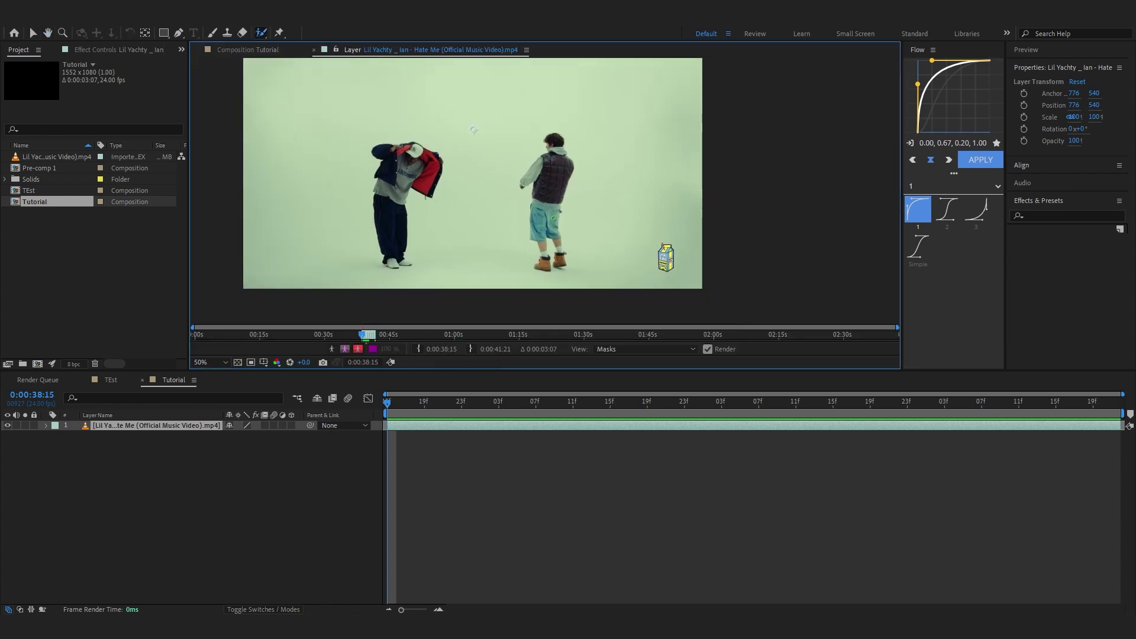
{"action": "scroll", "coordinate": [554, 218], "scroll_direction": "up", "scroll_amount": 2}
{"action": "left_click_drag", "start_coordinate": [521, 227], "coordinate": [488, 175]}
{"action": "left_click_drag", "start_coordinate": [513, 190], "coordinate": [522, 228]}
{"action": "left_click_drag", "start_coordinate": [520, 222], "coordinate": [492, 180]}
{"action": "left_click_drag", "start_coordinate": [480, 218], "coordinate": [473, 80]}
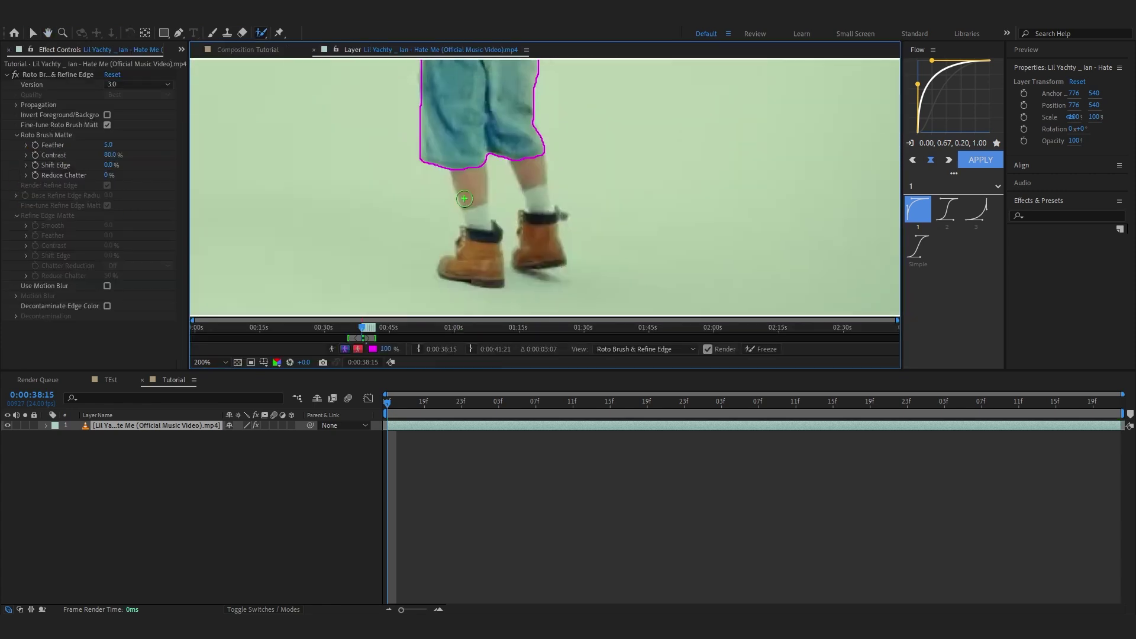
{"action": "mouse_move", "coordinate": [464, 199]}
{"action": "left_mouse_down"}
{"action": "mouse_move", "coordinate": [476, 278]}
{"action": "mouse_move", "coordinate": [543, 284]}
{"action": "mouse_move", "coordinate": [553, 210]}
{"action": "mouse_move", "coordinate": [568, 256]}
{"action": "mouse_move", "coordinate": [563, 223]}
{"action": "left_mouse_up"}
Refine the outline: fix the right shoe, remove the floor blob, and add the outstretched arm
{"action": "left_click_drag", "start_coordinate": [552, 286], "coordinate": [584, 295]}
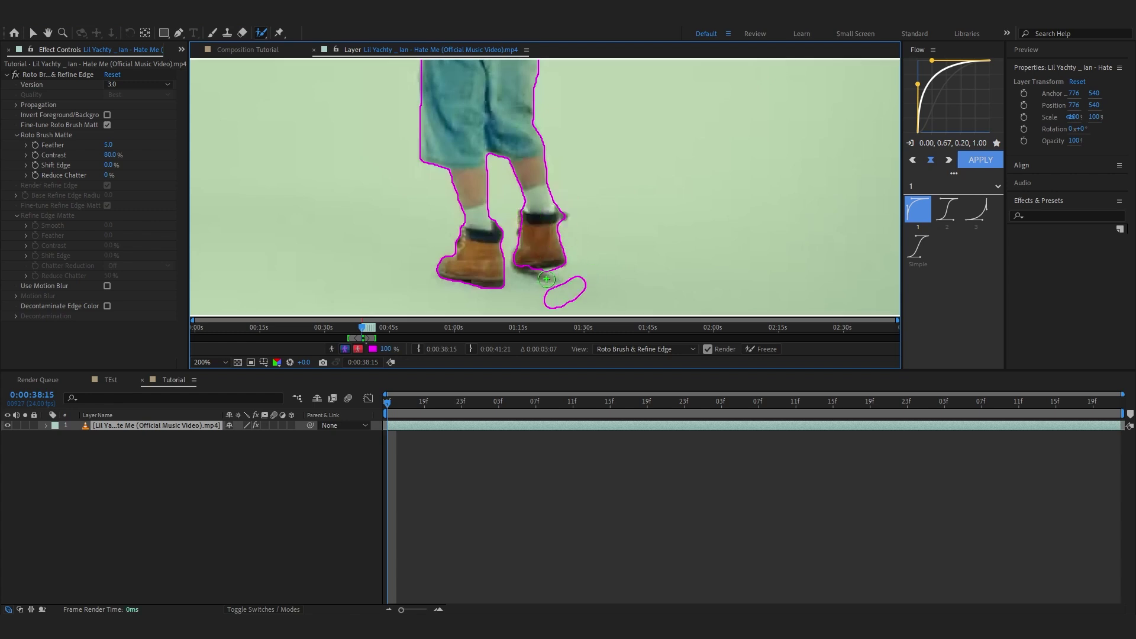
{"action": "left_click", "coordinate": [584, 259], "text": "alt"}
{"action": "left_click", "coordinate": [548, 276], "text": "alt"}
{"action": "left_click_drag", "start_coordinate": [509, 122], "coordinate": [556, 314]}
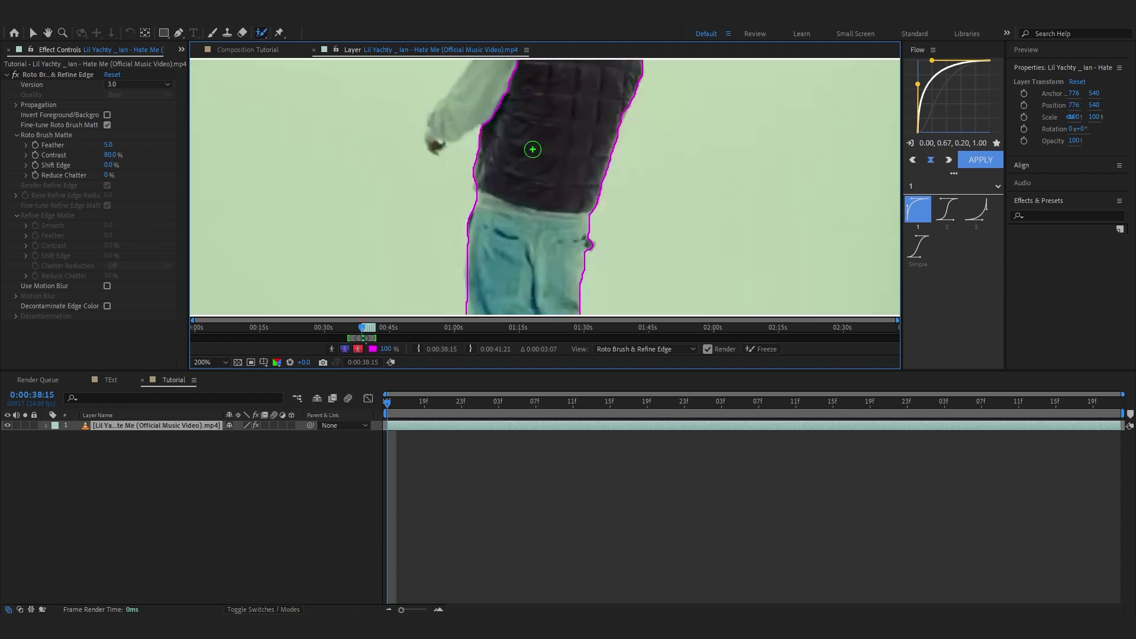
{"action": "scroll", "coordinate": [533, 149], "scroll_direction": "up", "scroll_amount": 5}
{"action": "mouse_move", "coordinate": [489, 131]}
{"action": "left_mouse_down"}
{"action": "mouse_move", "coordinate": [592, 112]}
{"action": "mouse_move", "coordinate": [571, 135]}
{"action": "left_mouse_up"}
{"action": "left_click_drag", "start_coordinate": [583, 196], "coordinate": [507, 168]}
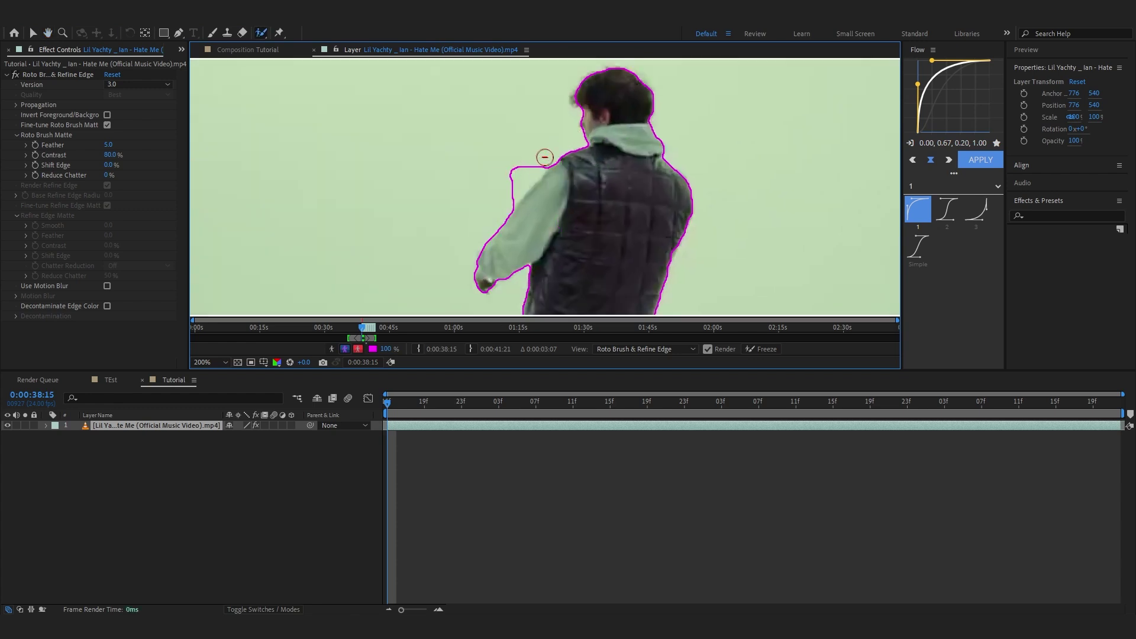
{"action": "left_click_drag", "start_coordinate": [544, 154], "coordinate": [456, 242]}
Step through frames to propagate the outline, then freeze it across the clip
{"action": "scroll", "coordinate": [458, 133], "scroll_direction": "down", "scroll_amount": 4}
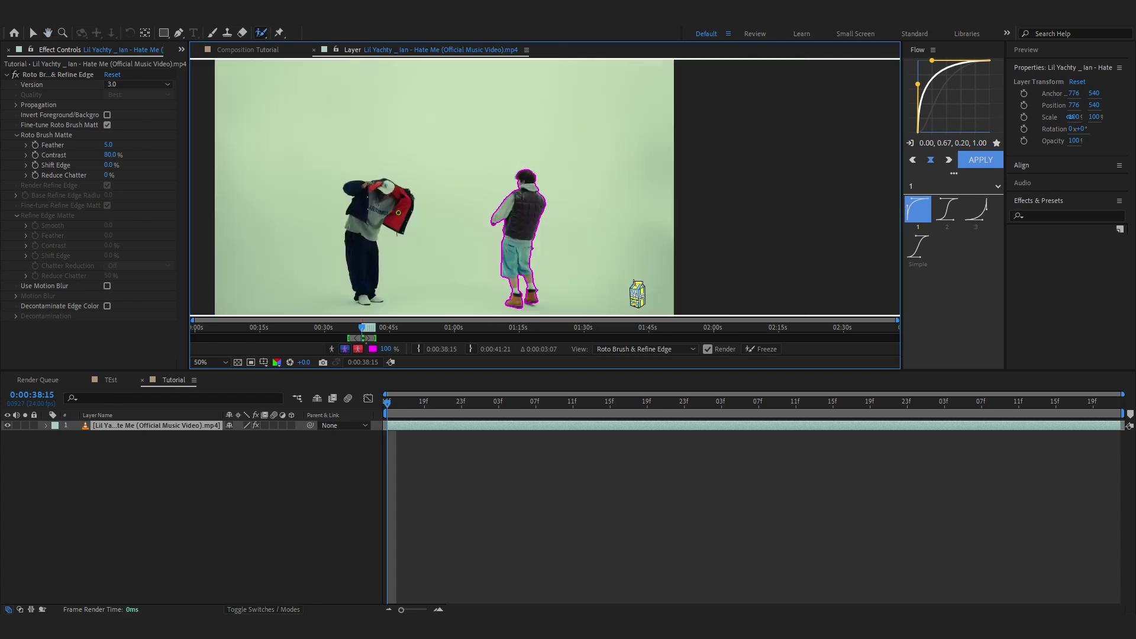
{"action": "scroll", "coordinate": [430, 136], "scroll_direction": "up", "scroll_amount": 4}
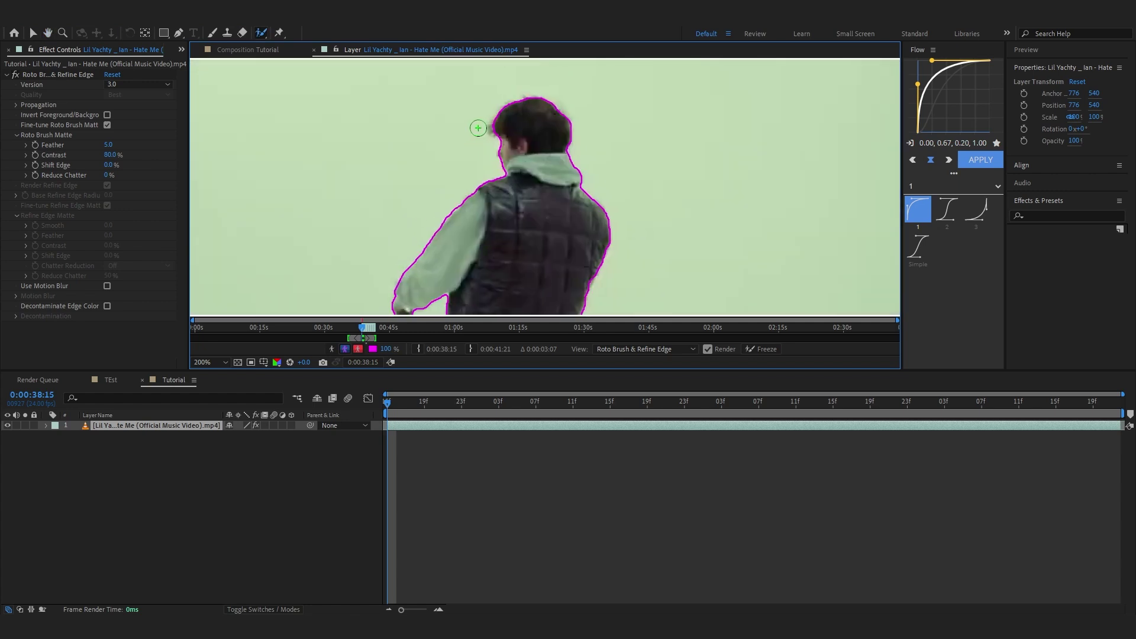
{"action": "scroll", "coordinate": [497, 128], "scroll_direction": "down", "scroll_amount": 2}
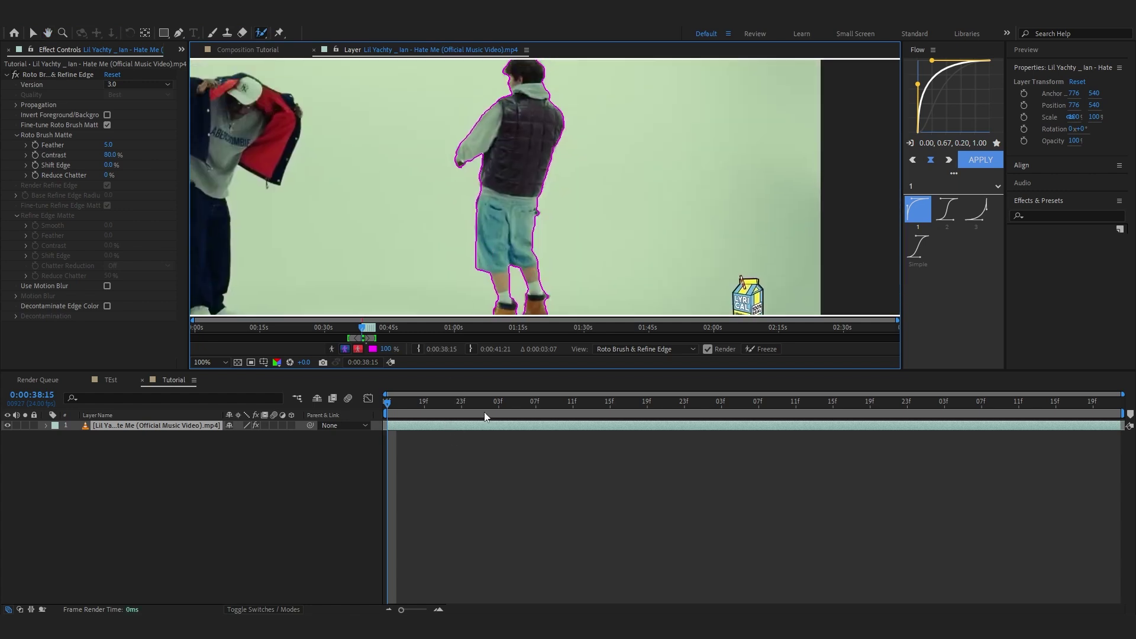
{"action": "left_click", "coordinate": [619, 402]}
{"action": "left_click_drag", "start_coordinate": [630, 408], "coordinate": [632, 425]}
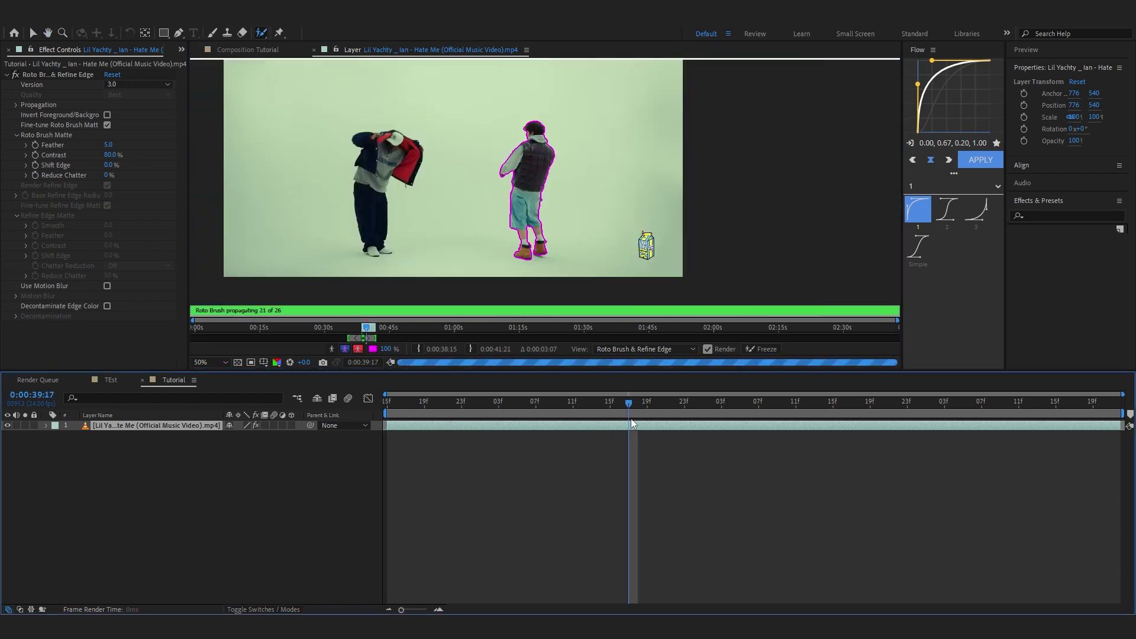
{"action": "mouse_move", "coordinate": [630, 404]}
{"action": "left_mouse_down"}
{"action": "mouse_move", "coordinate": [601, 425]}
{"action": "mouse_move", "coordinate": [499, 571]}
{"action": "mouse_move", "coordinate": [626, 551]}
{"action": "mouse_move", "coordinate": [360, 588]}
{"action": "mouse_move", "coordinate": [766, 452]}
{"action": "mouse_move", "coordinate": [307, 456]}
{"action": "mouse_move", "coordinate": [660, 456]}
{"action": "mouse_move", "coordinate": [822, 437]}
{"action": "left_mouse_up"}
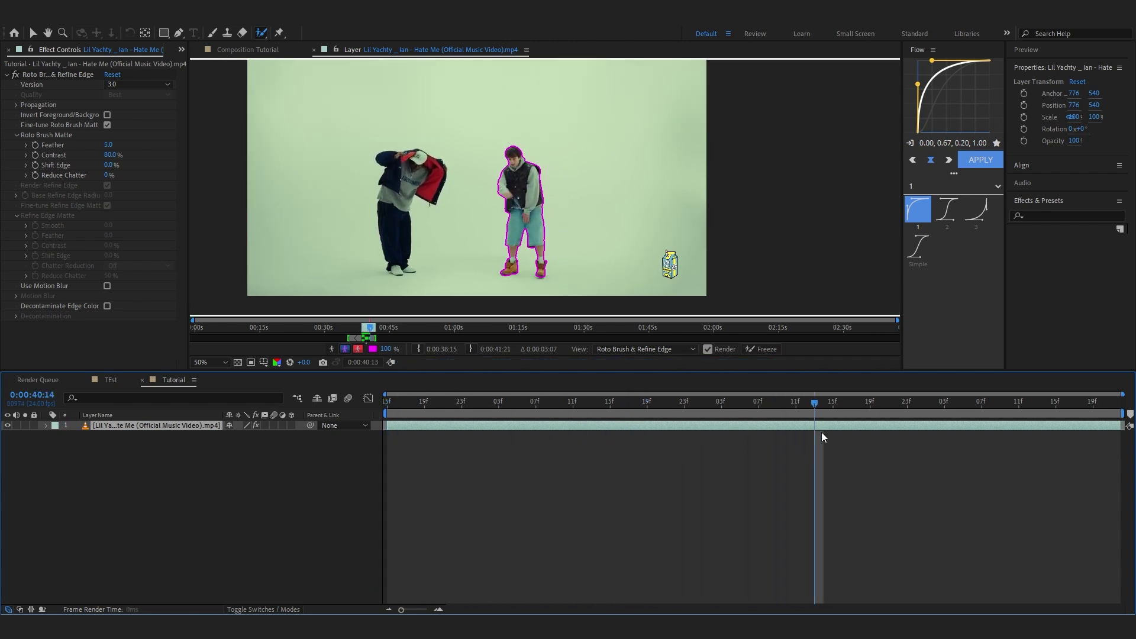
{"action": "left_click", "coordinate": [762, 349]}
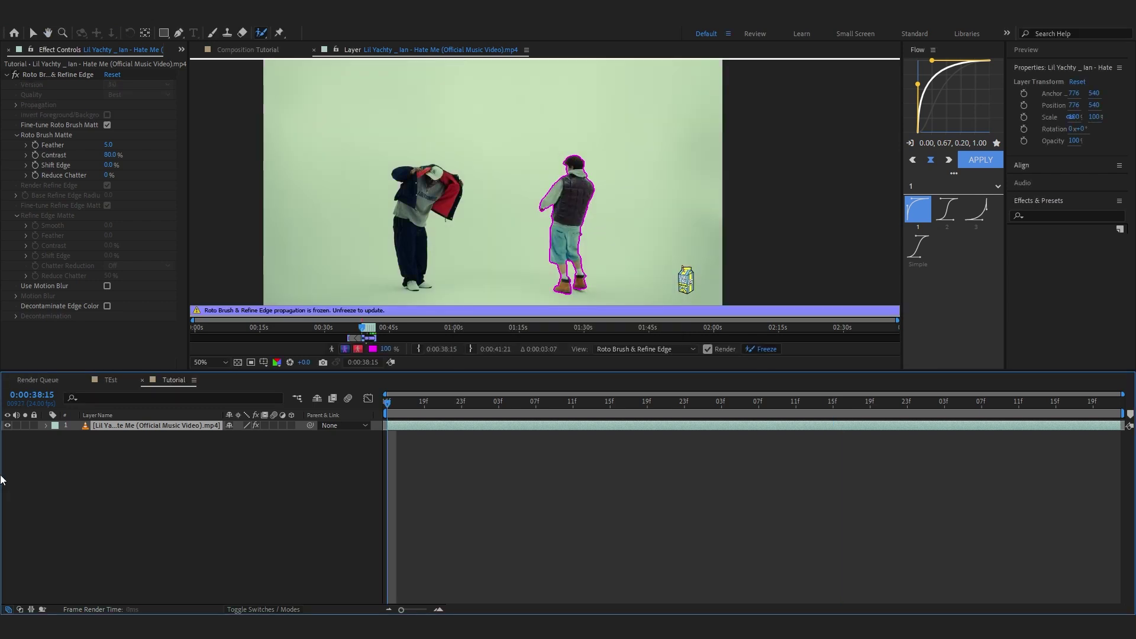
Play back the cut-out and review it in the Tutorial composition
{"action": "key", "text": "space"}
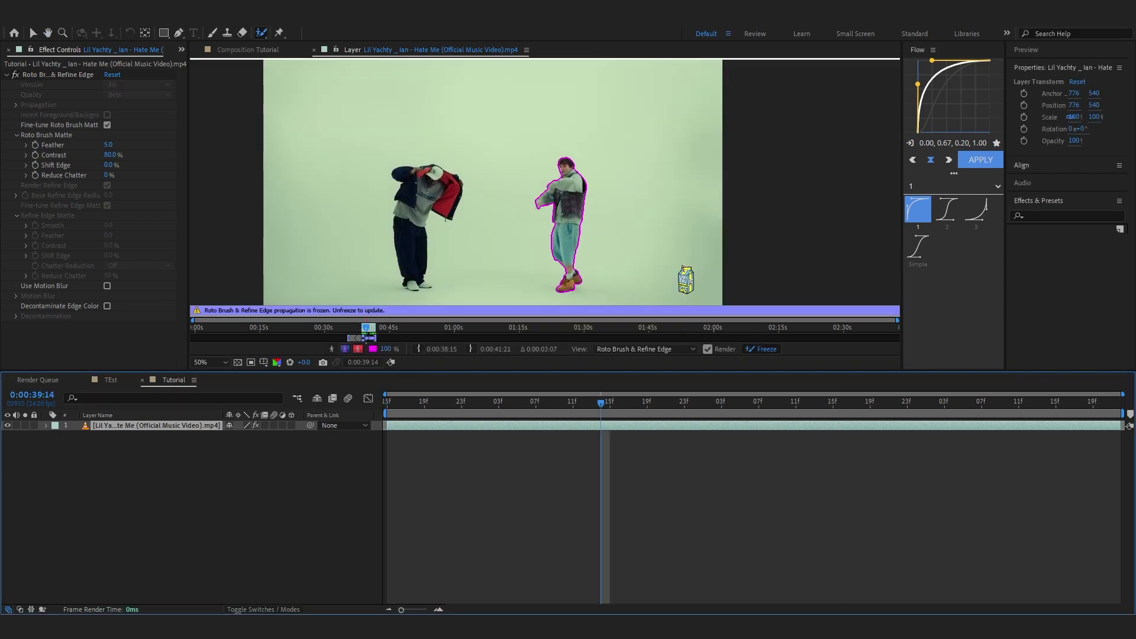
{"action": "left_click", "coordinate": [227, 50]}
{"action": "key", "text": "v"}
{"action": "left_click_drag", "start_coordinate": [601, 403], "coordinate": [776, 414]}
{"action": "left_click_drag", "start_coordinate": [538, 265], "coordinate": [516, 243]}
{"action": "scroll", "coordinate": [516, 243], "scroll_direction": "up", "scroll_amount": 2}
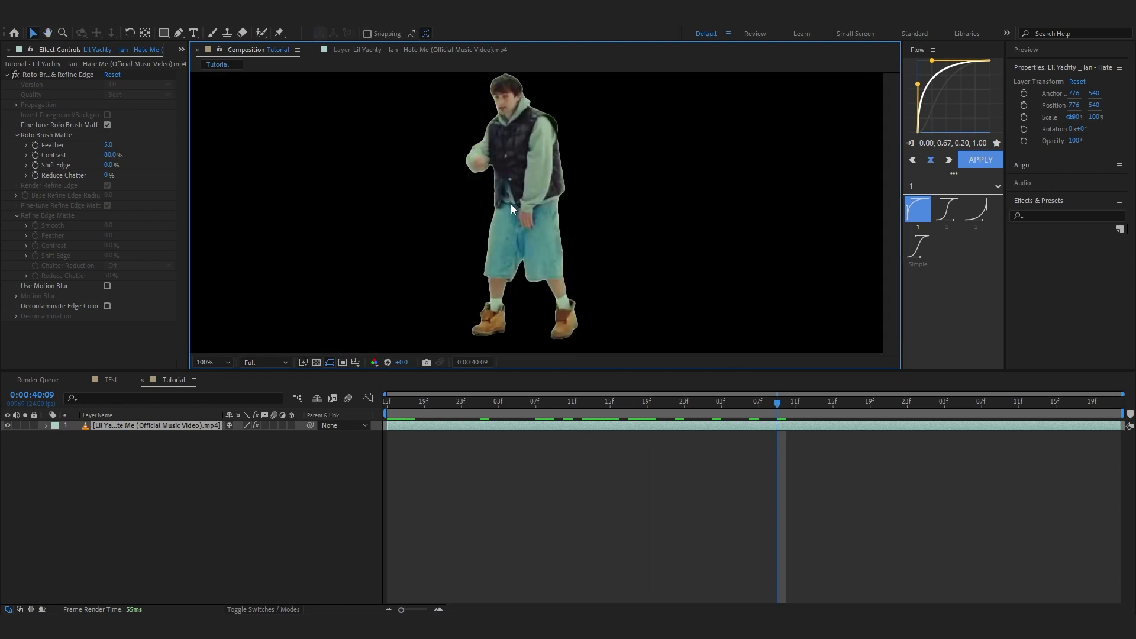
Set the roto matte to Feather 8.1 and Shift Edge -35%, then duplicate the dancer layer at 0:00:38:15
{"action": "left_click_drag", "start_coordinate": [107, 143], "coordinate": [86, 170]}
{"action": "left_click_drag", "start_coordinate": [753, 406], "coordinate": [373, 521]}
{"action": "scroll", "coordinate": [555, 199], "scroll_direction": "down", "scroll_amount": 1}
{"action": "left_click", "coordinate": [554, 199]}
{"action": "left_click", "coordinate": [171, 430]}
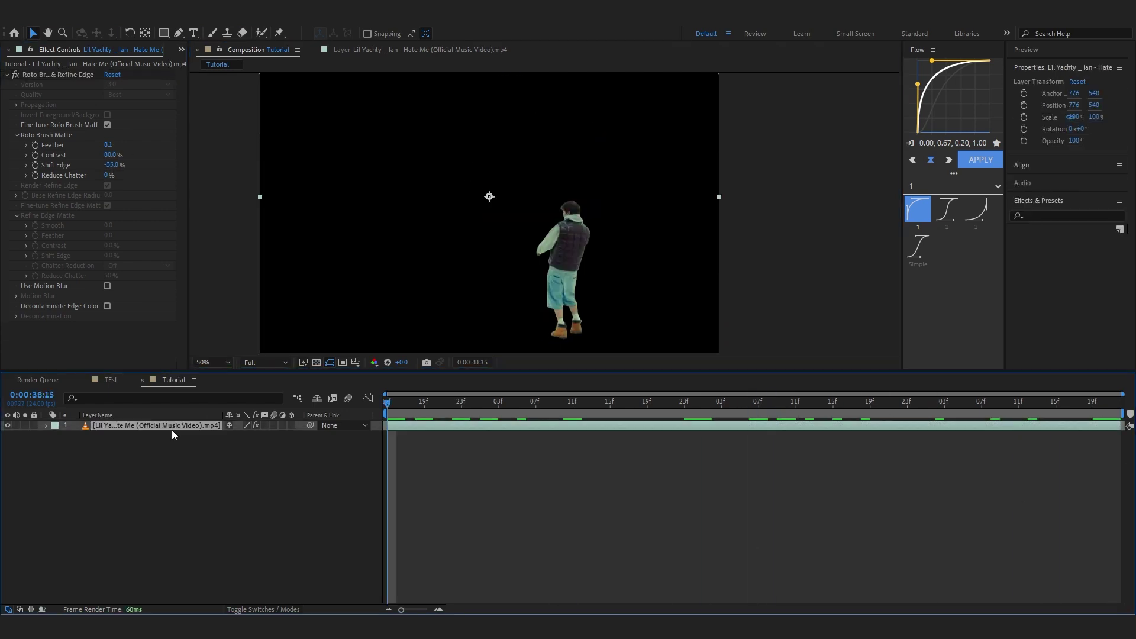
{"action": "key", "text": "ctrl+d"}
Delete the Roto Brush effect from the lower copy of the dancer layer
{"action": "left_click", "coordinate": [177, 434]}
{"action": "left_click", "coordinate": [130, 253]}
{"action": "key", "text": "Delete"}
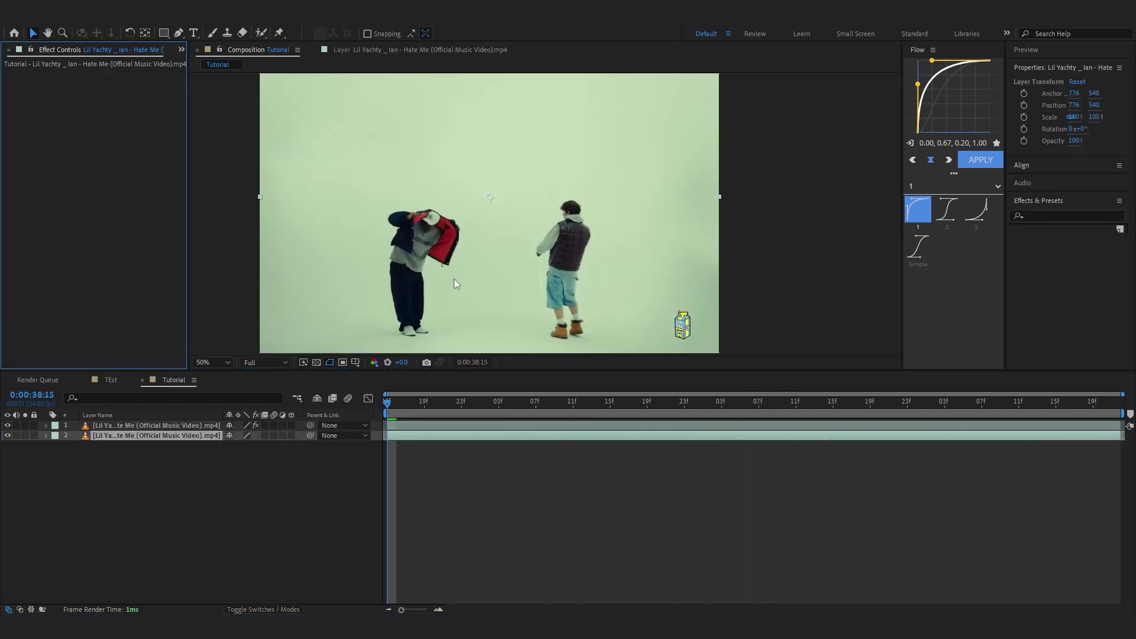
{"action": "left_click_drag", "start_coordinate": [687, 267], "coordinate": [630, 216]}
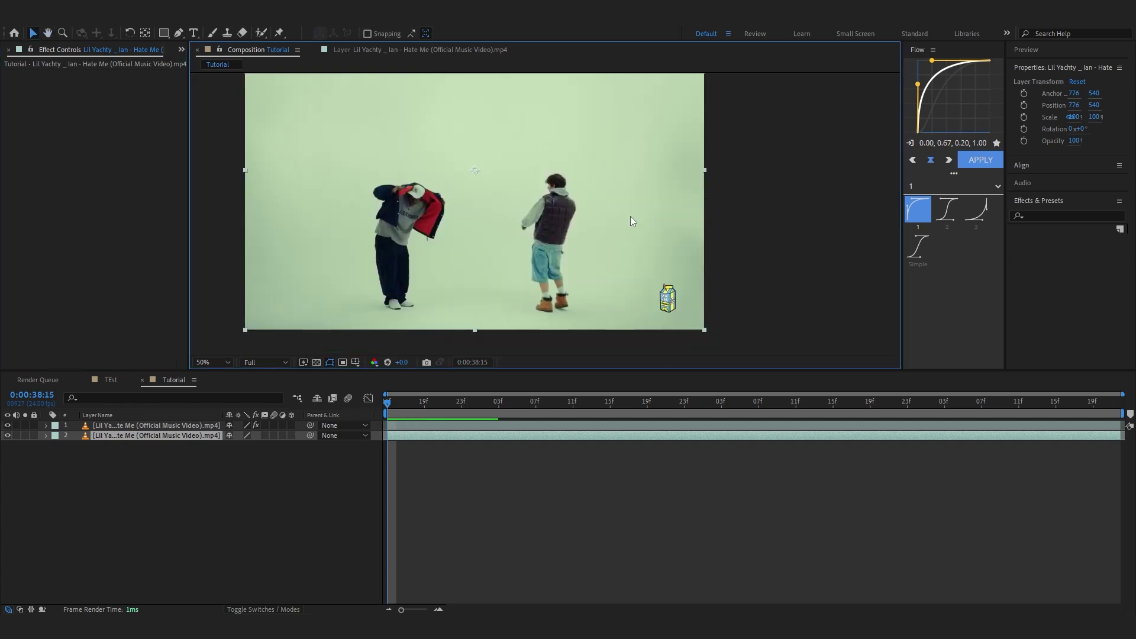
{"action": "scroll", "coordinate": [627, 215], "scroll_direction": "up", "scroll_amount": 1}
{"action": "left_click_drag", "start_coordinate": [405, 201], "coordinate": [600, 349]}
{"action": "scroll", "coordinate": [438, 235], "scroll_direction": "down", "scroll_amount": 1}
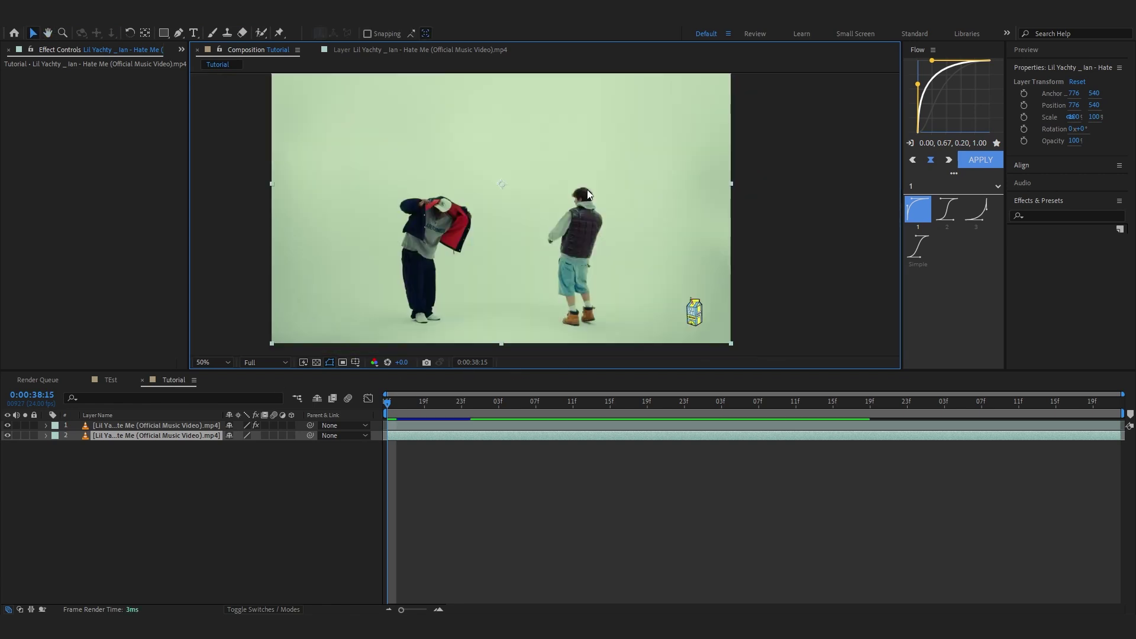
Rename layer 2 to 'Background' and layer 1 to 'DUP 1'
{"action": "left_click", "coordinate": [112, 464]}
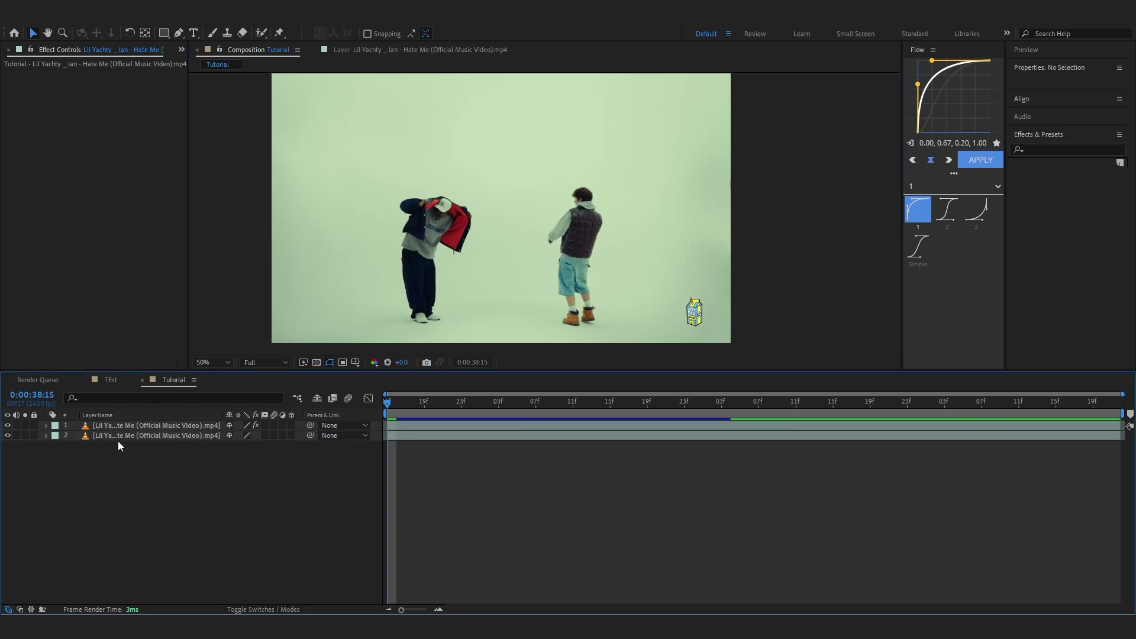
{"action": "left_click", "coordinate": [119, 440]}
{"action": "key", "text": "Return"}
{"action": "type", "text": "B"}
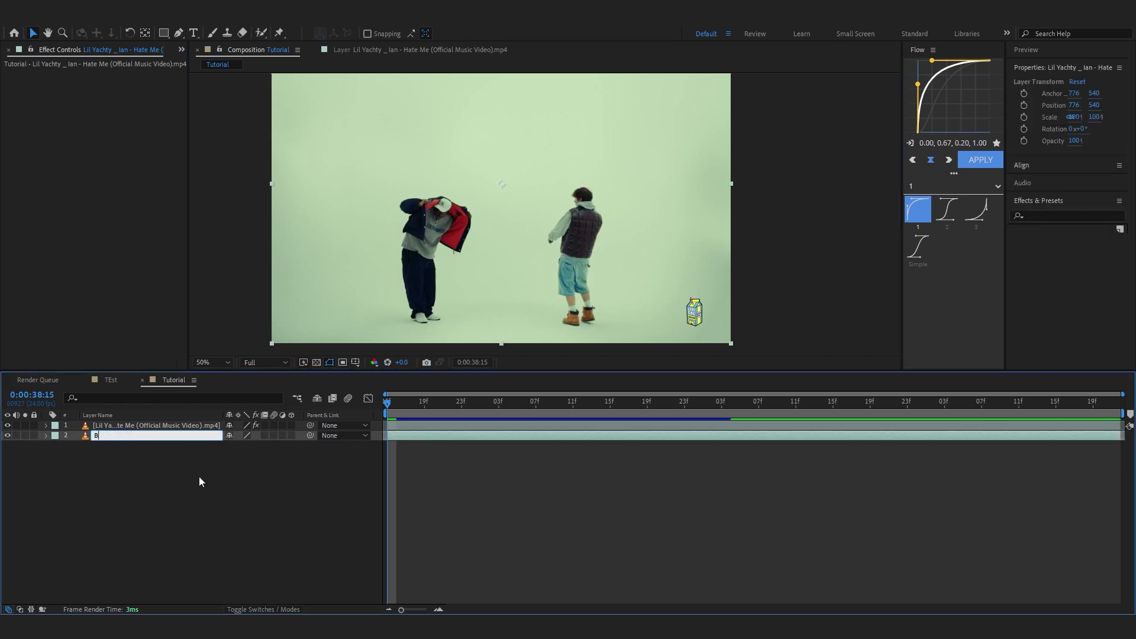
{"action": "type", "text": "ackground"}
{"action": "key", "text": "Return"}
{"action": "left_click", "coordinate": [116, 428]}
{"action": "key", "text": "Return"}
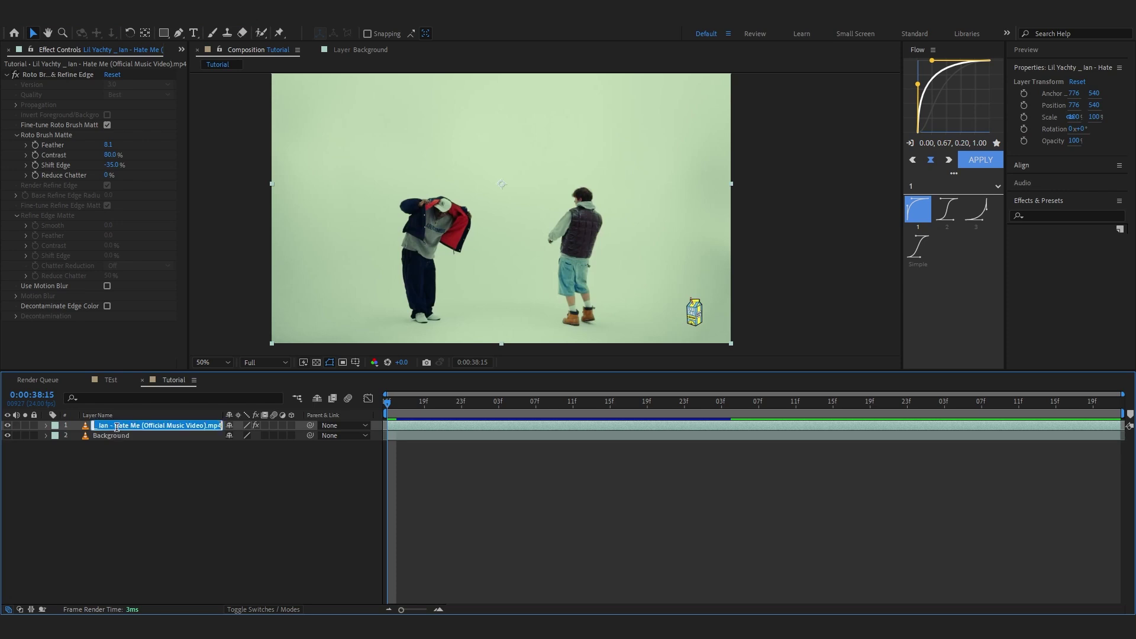
{"action": "type", "text": "SD"}
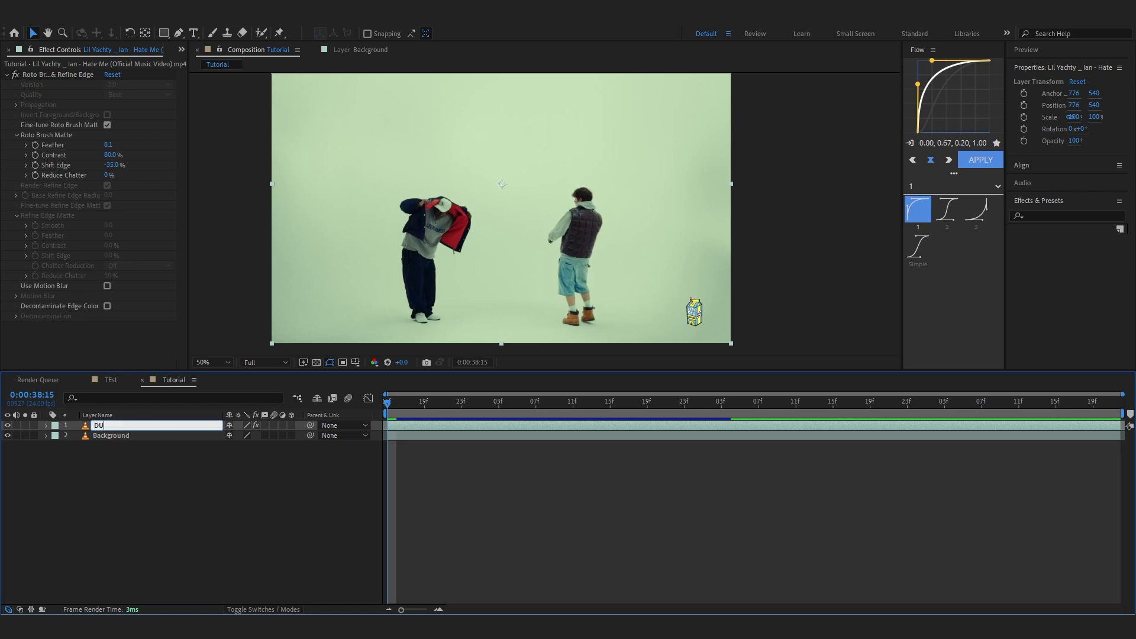
{"action": "left_click", "coordinate": [147, 461]}
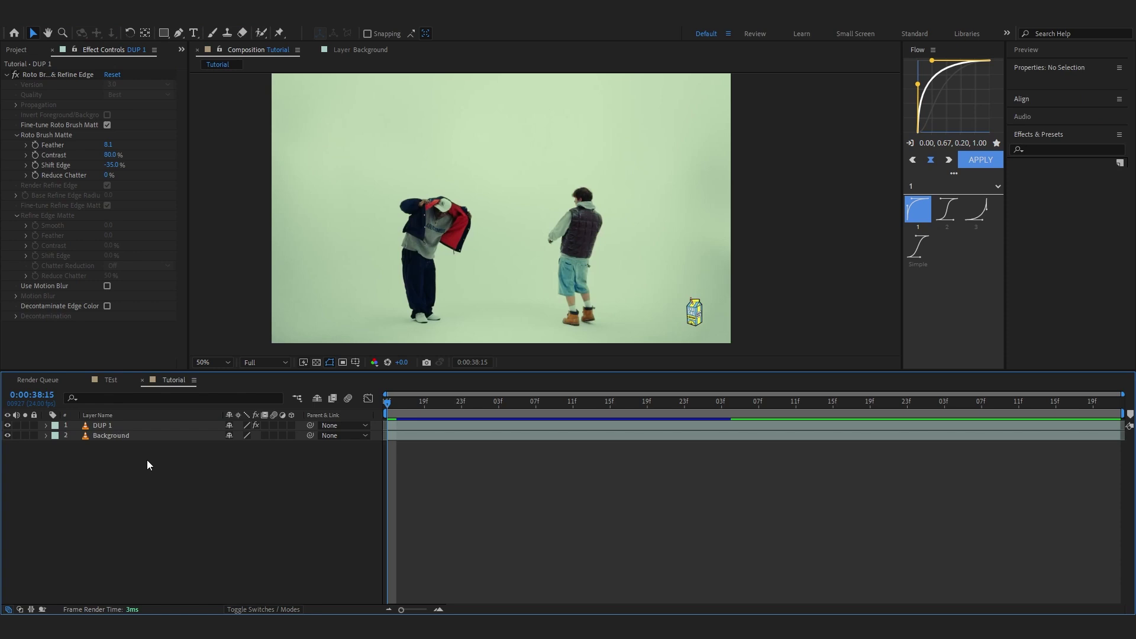
{"action": "left_click", "coordinate": [122, 435]}
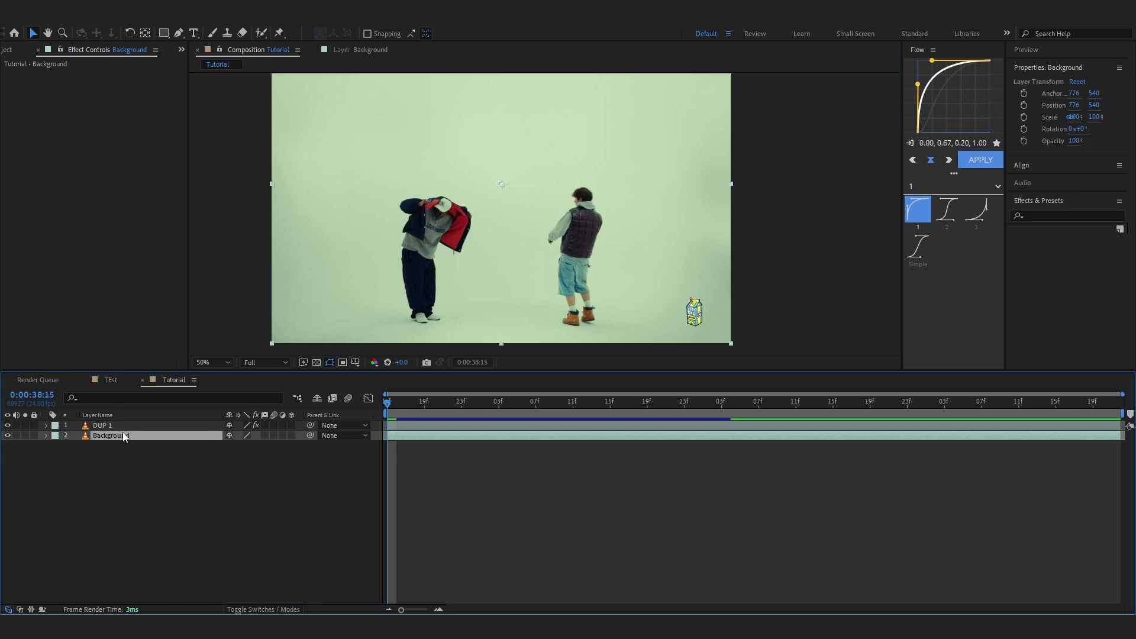
Create a 1552×1080 Pale Lime Green Solid 1, sampling its colour from the footage backdrop
{"action": "right_click", "coordinate": [232, 500]}
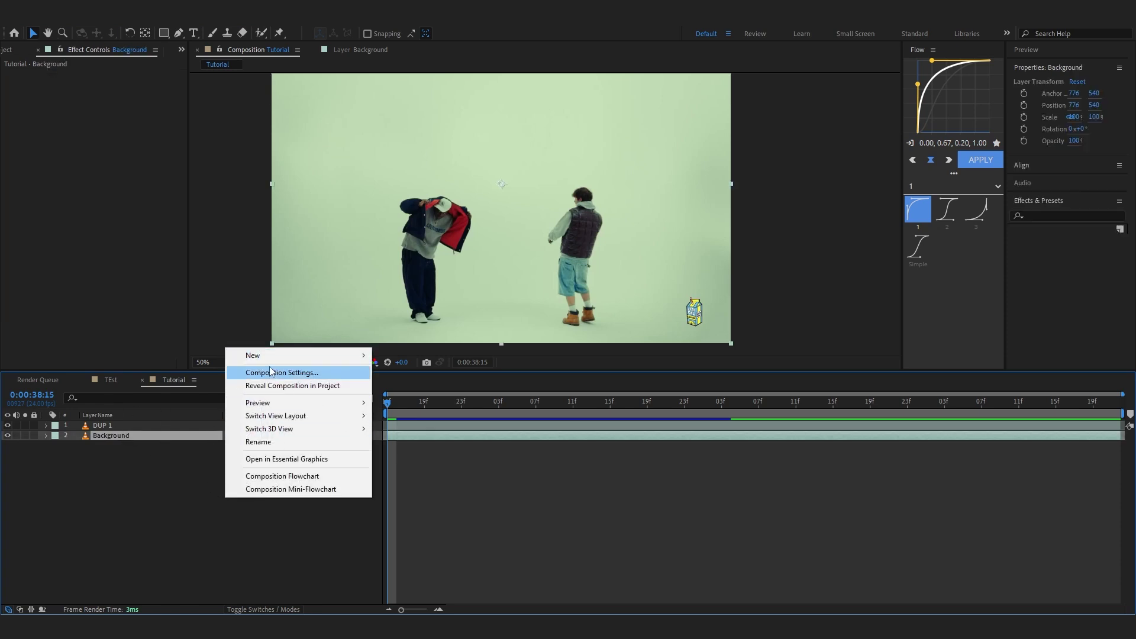
{"action": "mouse_move", "coordinate": [296, 355]}
{"action": "left_click", "coordinate": [418, 385]}
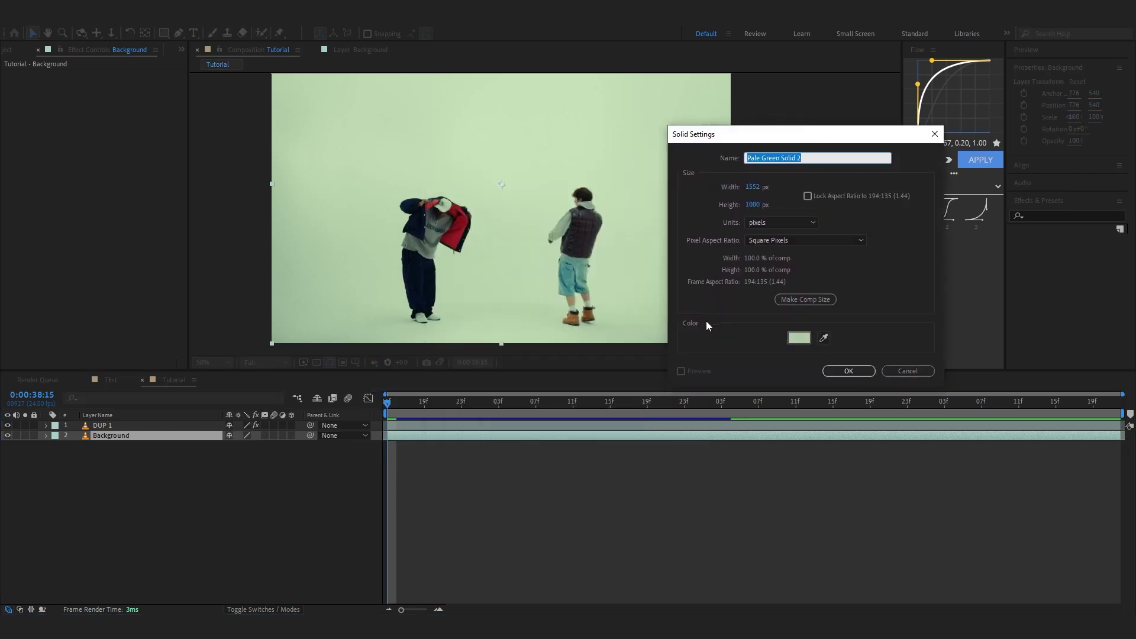
{"action": "left_click", "coordinate": [825, 338]}
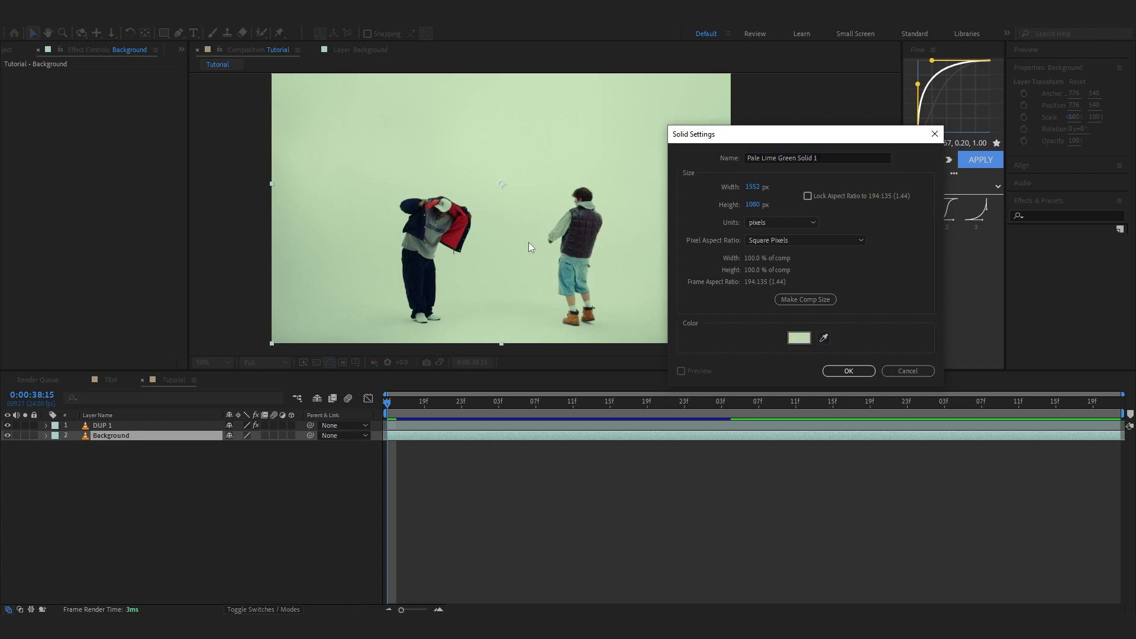
{"action": "left_click", "coordinate": [824, 338]}
{"action": "left_click", "coordinate": [848, 371]}
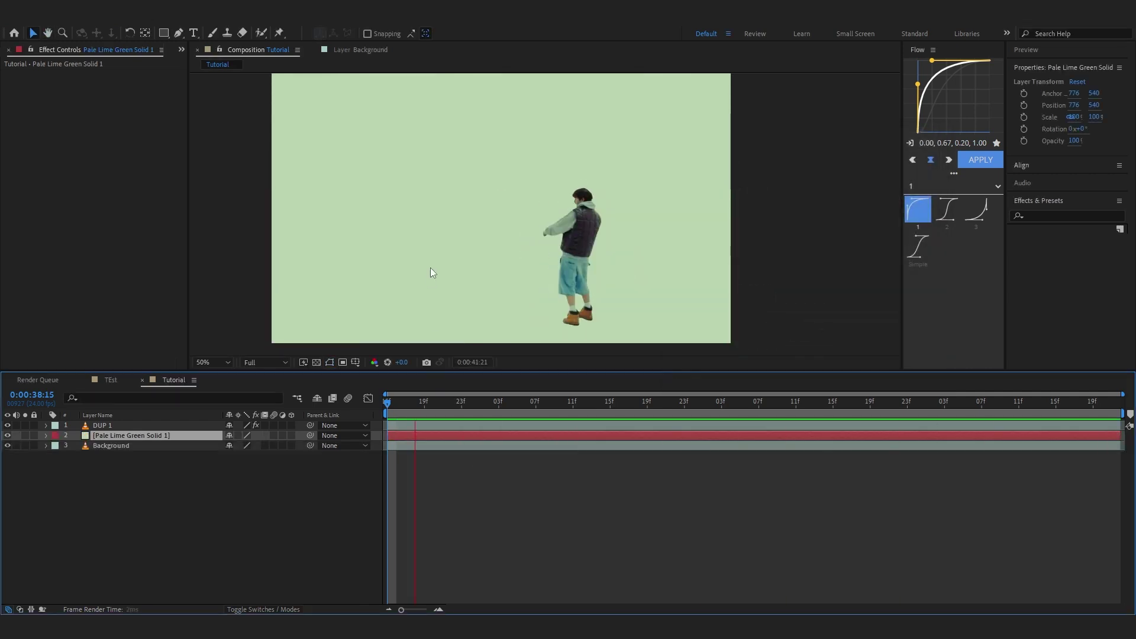
{"action": "left_click", "coordinate": [264, 433]}
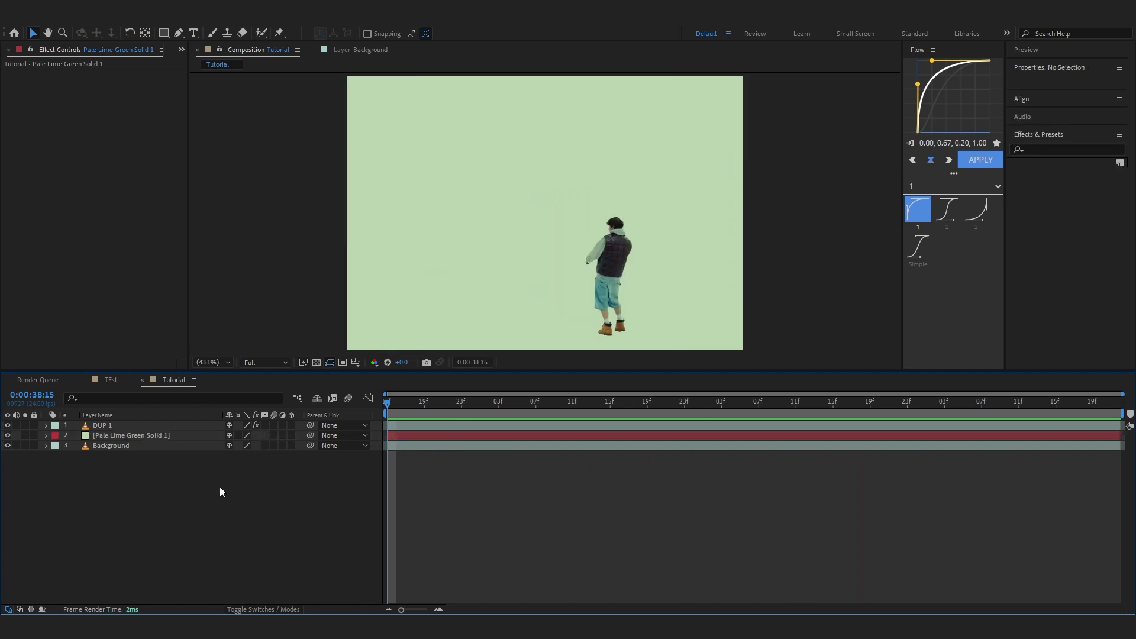
Add a two-node Camera 1 using the 15mm preset
{"action": "right_click", "coordinate": [155, 499]}
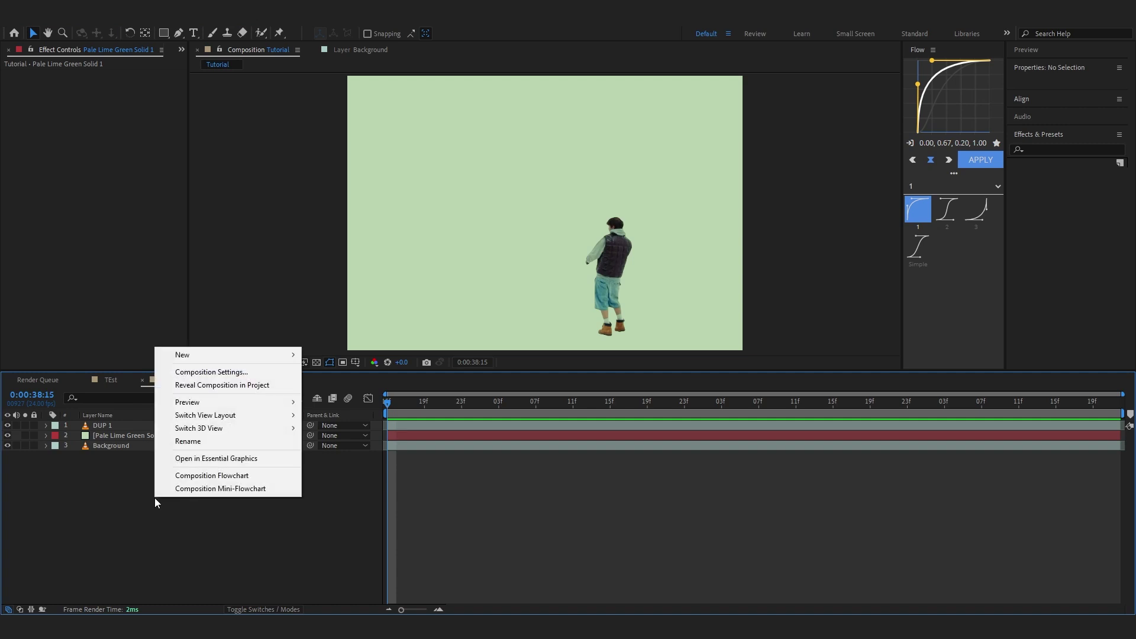
{"action": "mouse_move", "coordinate": [225, 359]}
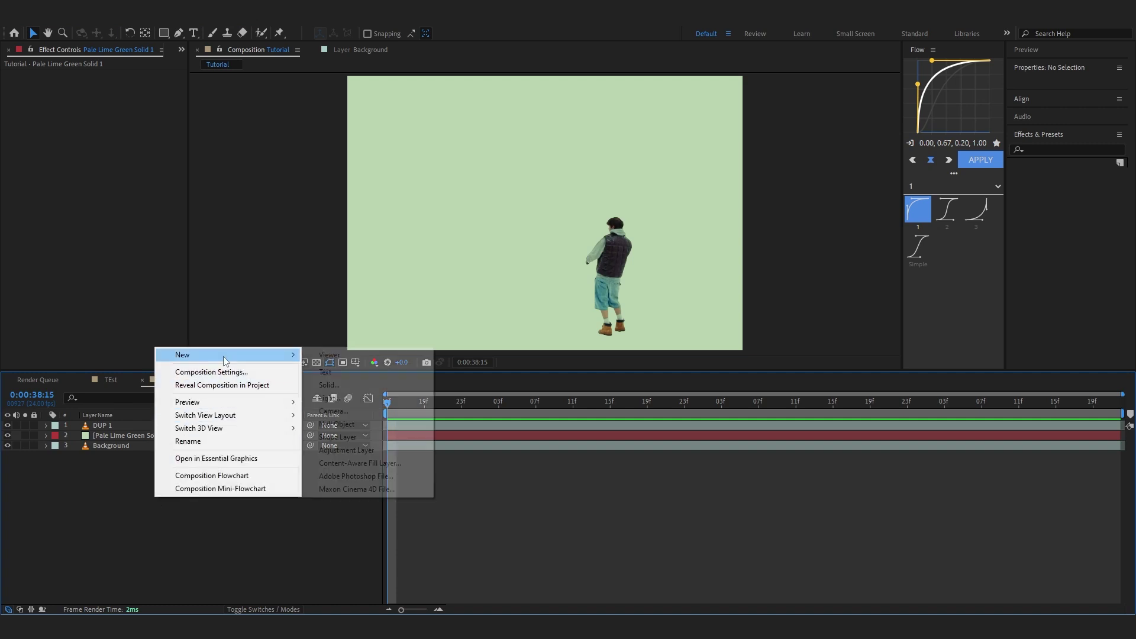
{"action": "left_click", "coordinate": [333, 412]}
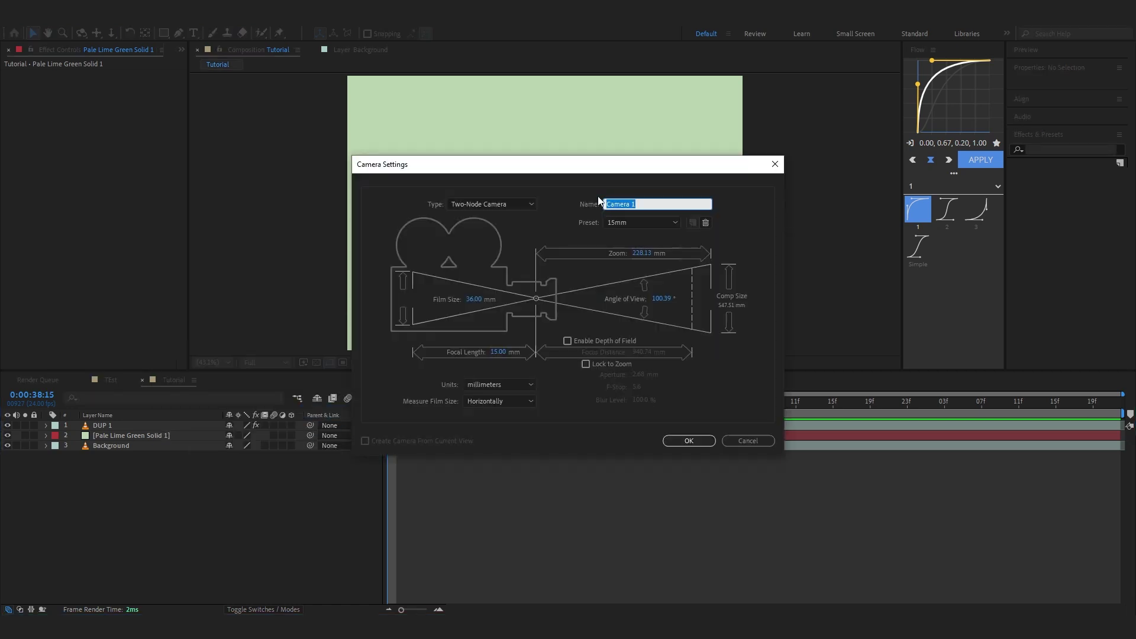
{"action": "left_click_drag", "start_coordinate": [589, 170], "coordinate": [608, 121]}
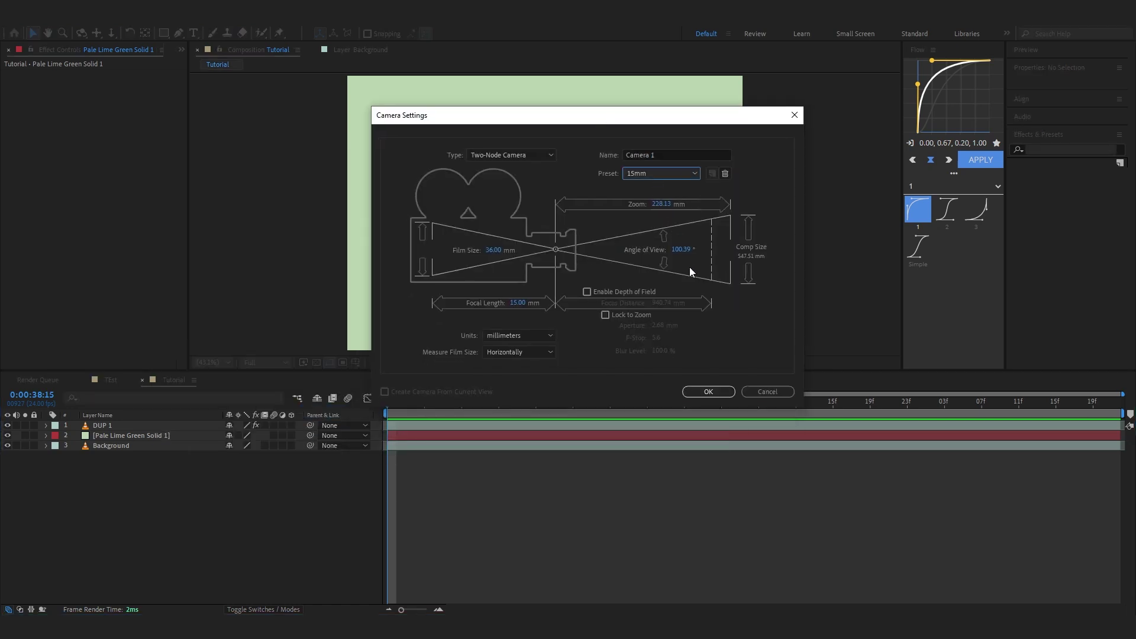
{"action": "left_click", "coordinate": [708, 391]}
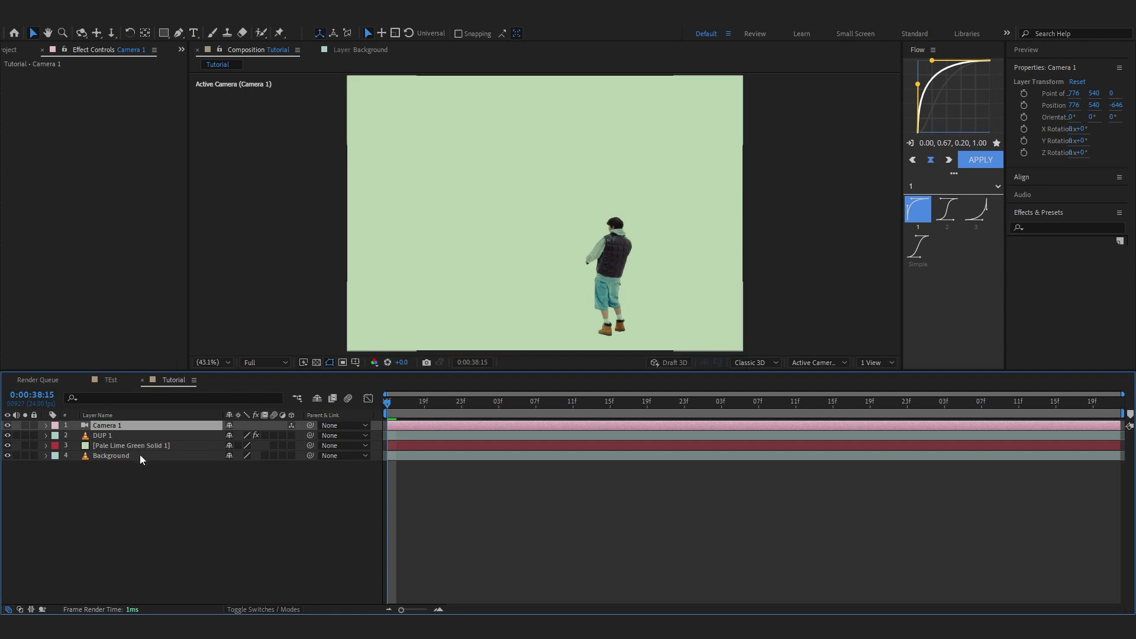
{"action": "left_click", "coordinate": [140, 455]}
Delete the Background layer and enable the 3D switch on DUP 1
{"action": "key", "text": "Delete"}
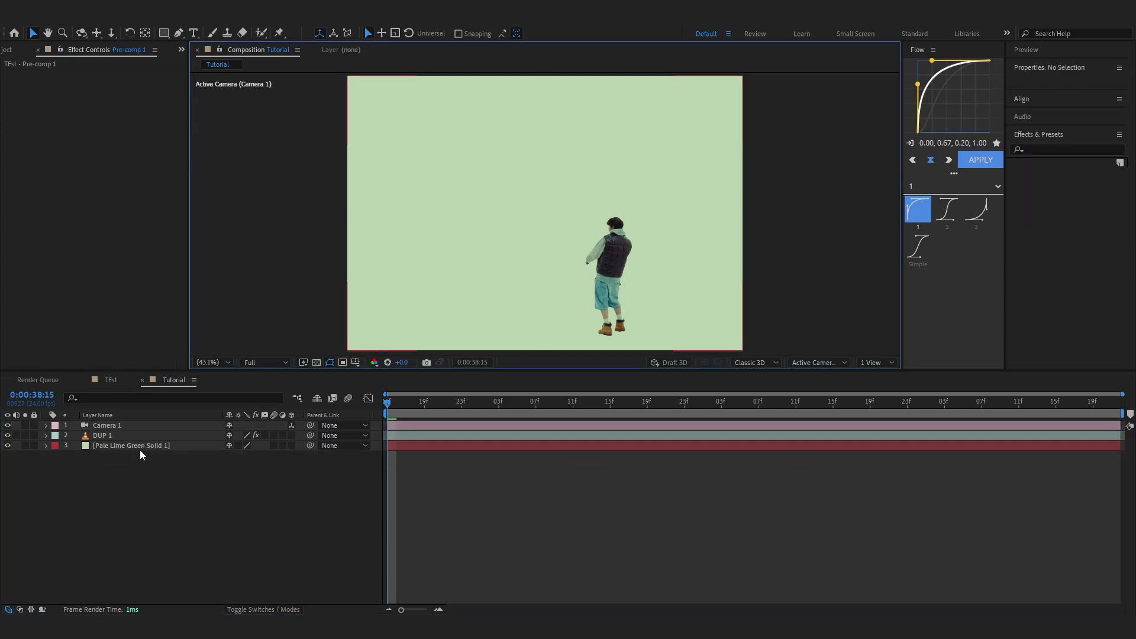
{"action": "left_click", "coordinate": [140, 450]}
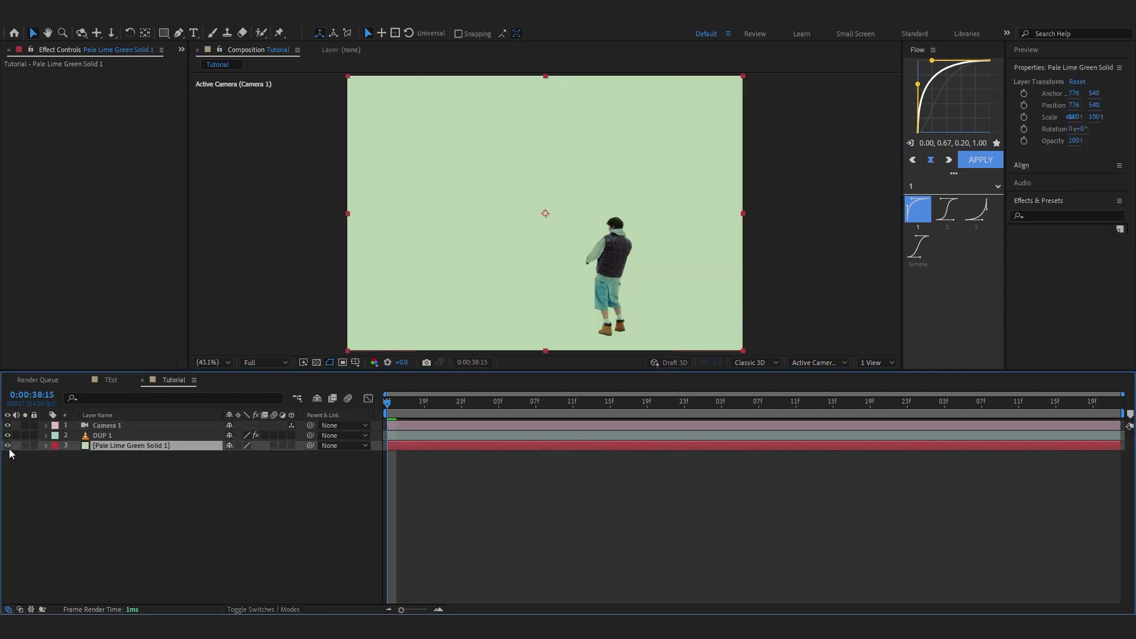
{"action": "left_click", "coordinate": [136, 425]}
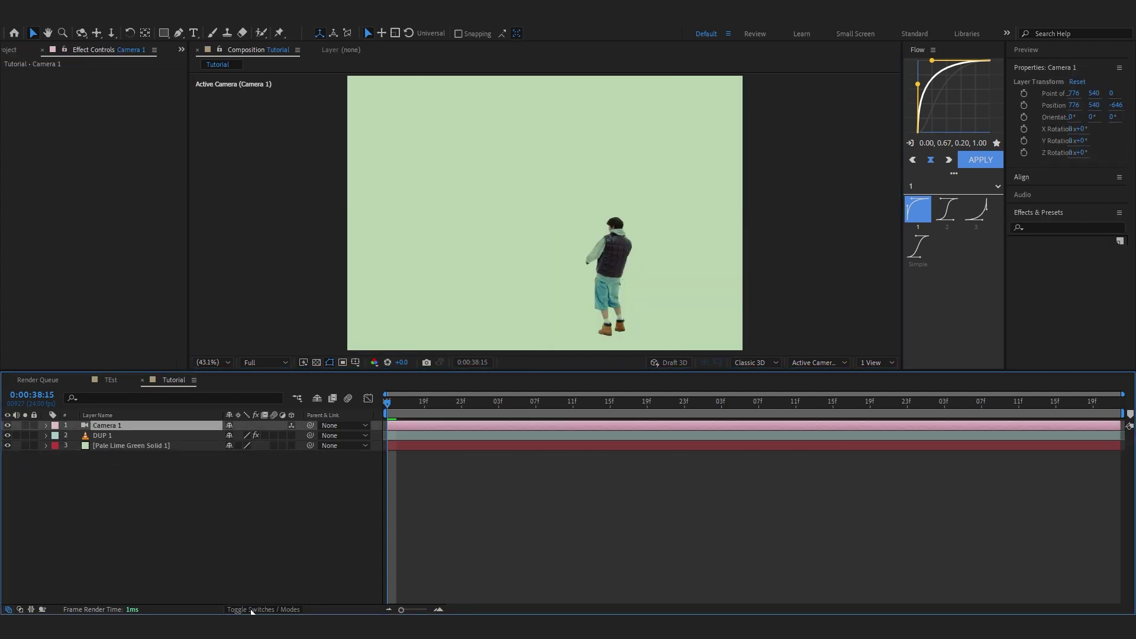
{"action": "left_click", "coordinate": [292, 436]}
{"action": "left_click", "coordinate": [203, 436]}
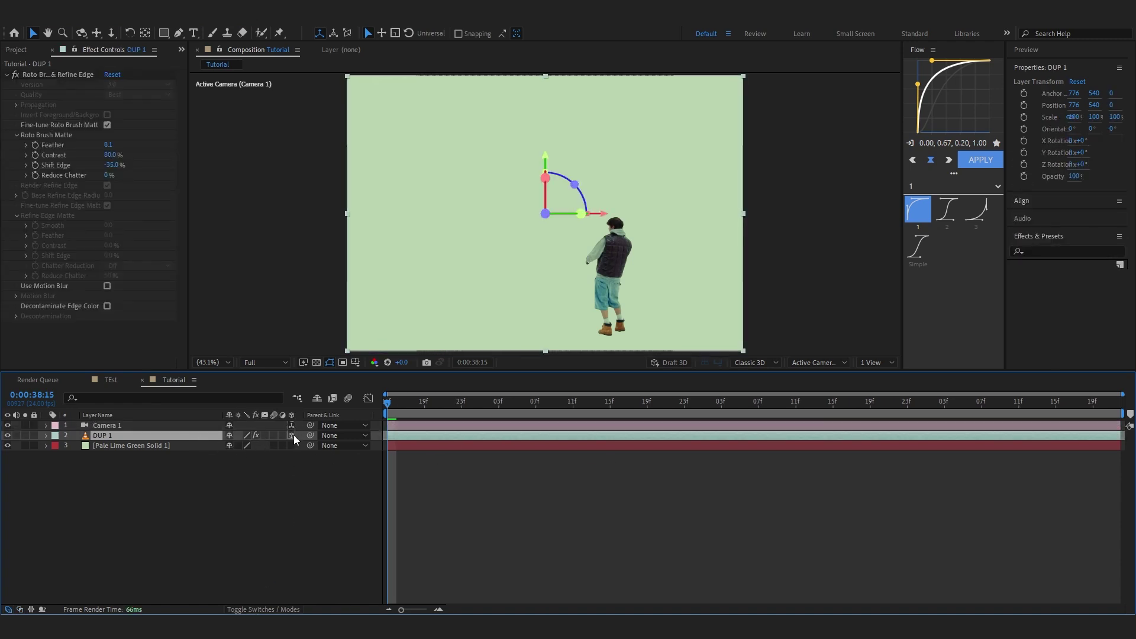
Scale DUP 1 up, raise it in frame, and move it toward the camera in Z
{"action": "key", "text": "s"}
{"action": "left_click_drag", "start_coordinate": [244, 447], "coordinate": [295, 447]}
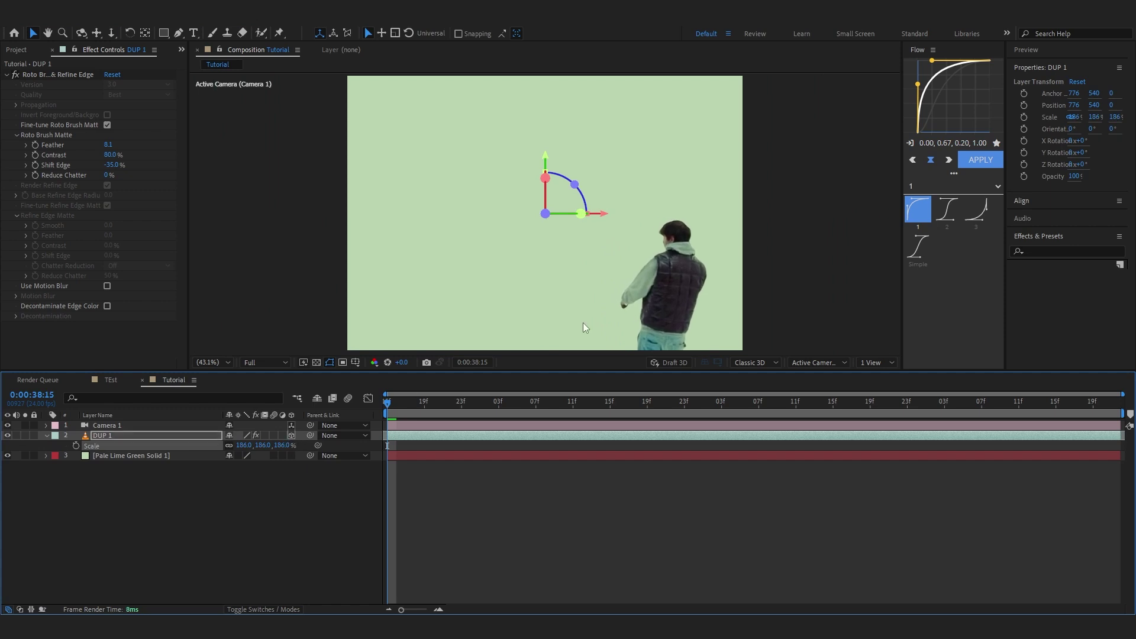
{"action": "left_click_drag", "start_coordinate": [583, 322], "coordinate": [631, 179]}
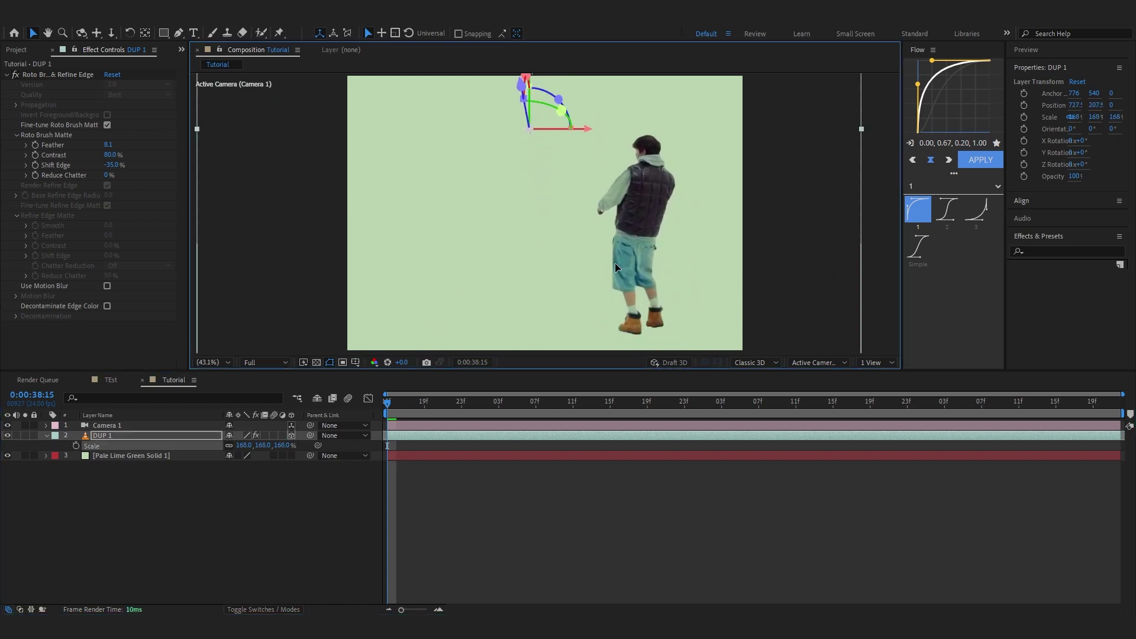
{"action": "left_click_drag", "start_coordinate": [616, 262], "coordinate": [610, 257]}
{"action": "key", "text": "p"}
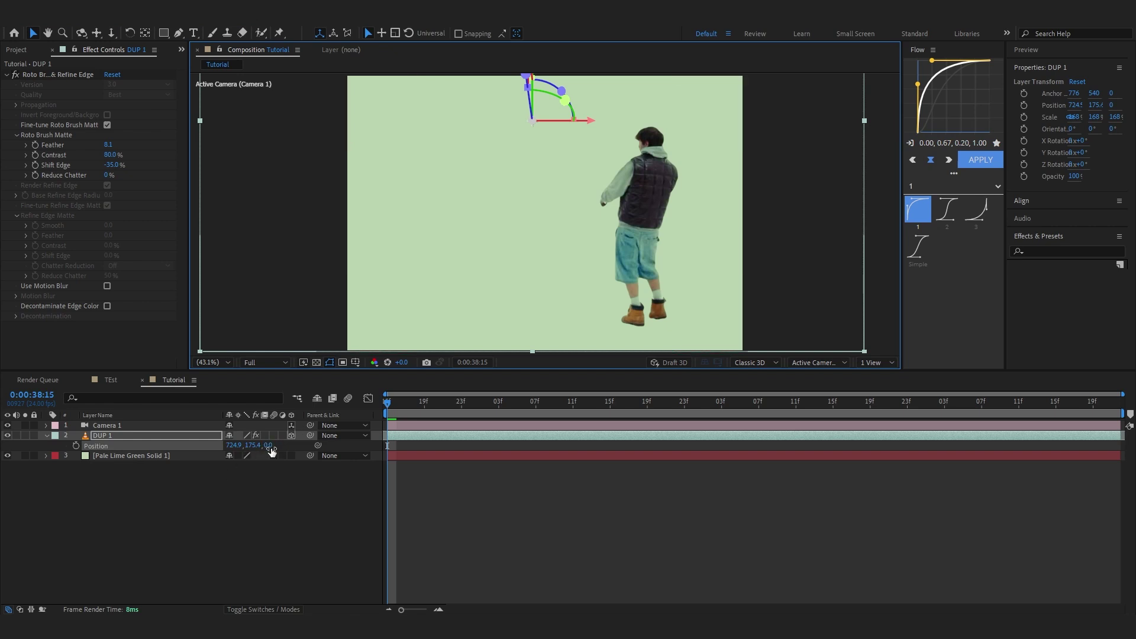
{"action": "left_click_drag", "start_coordinate": [267, 449], "coordinate": [91, 513]}
Reposition DUP 1 and bring its scale down to 77%
{"action": "scroll", "coordinate": [663, 195], "scroll_direction": "down", "scroll_amount": 2}
{"action": "left_click_drag", "start_coordinate": [663, 194], "coordinate": [593, 189]}
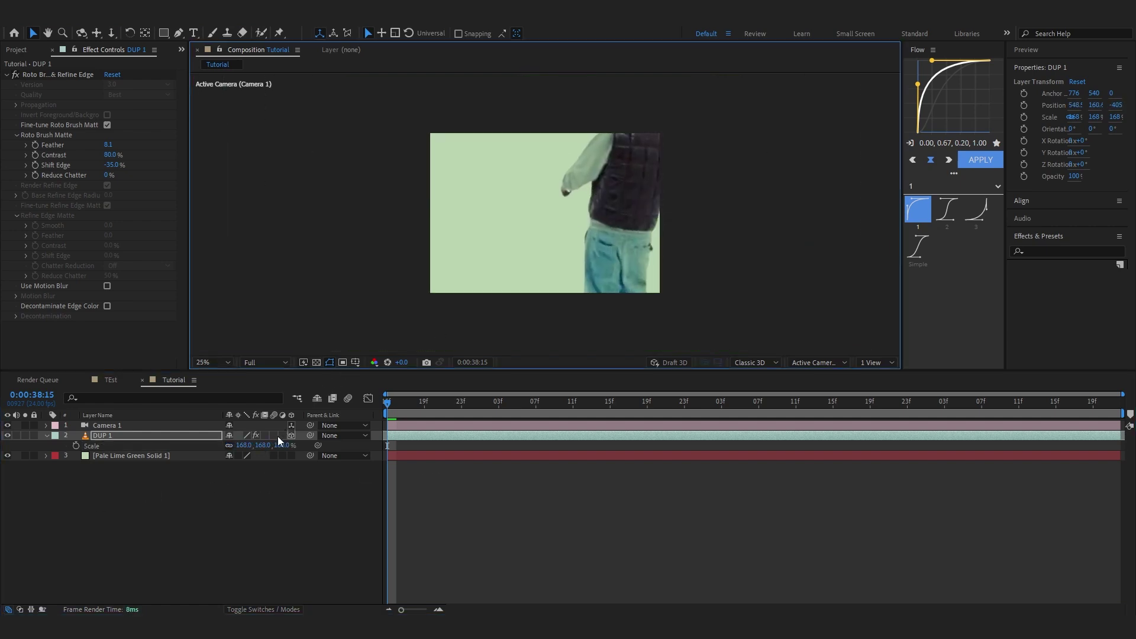
{"action": "left_click_drag", "start_coordinate": [258, 446], "coordinate": [207, 447]}
{"action": "left_click_drag", "start_coordinate": [633, 119], "coordinate": [677, 191]}
{"action": "left_click_drag", "start_coordinate": [609, 217], "coordinate": [604, 211]}
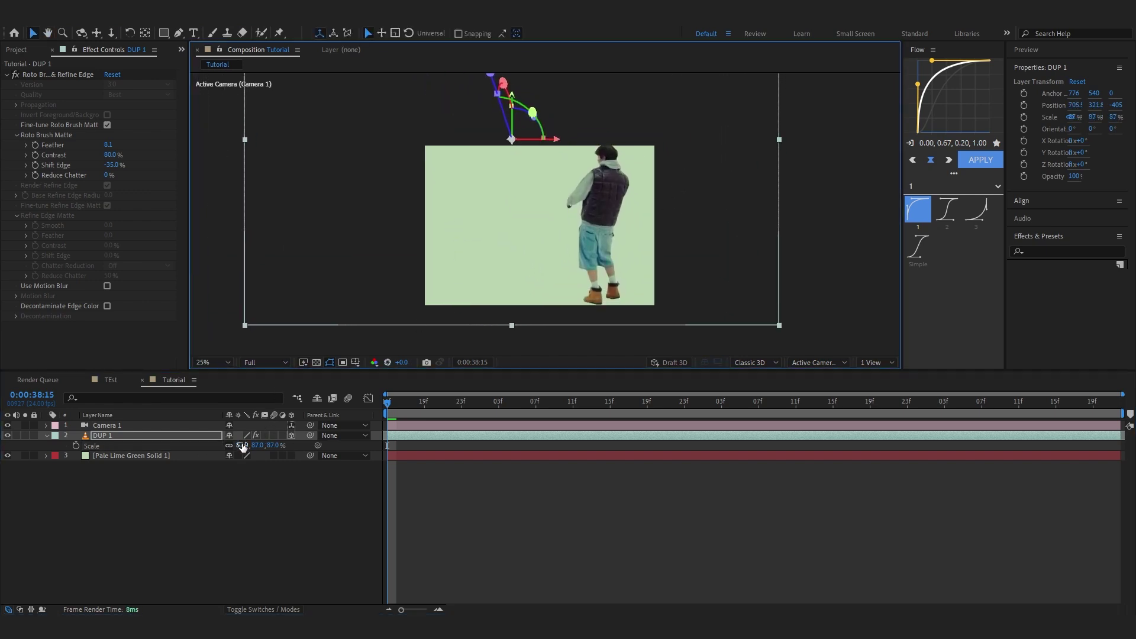
{"action": "left_click_drag", "start_coordinate": [243, 447], "coordinate": [236, 446]}
{"action": "left_click_drag", "start_coordinate": [570, 240], "coordinate": [525, 239]}
{"action": "scroll", "coordinate": [574, 243], "scroll_direction": "up", "scroll_amount": 2}
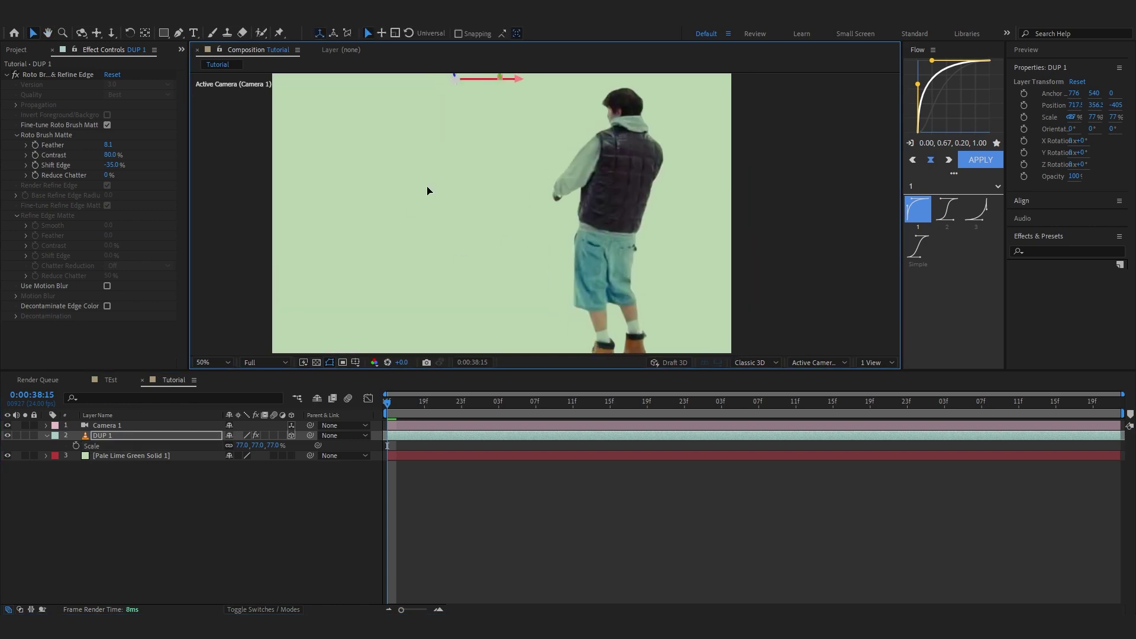
{"action": "scroll", "coordinate": [501, 193], "scroll_direction": "down", "scroll_amount": 2}
Move DUP 1's anchor onto the dancer's back and settle it at 918, 500, -400
{"action": "key", "text": "y"}
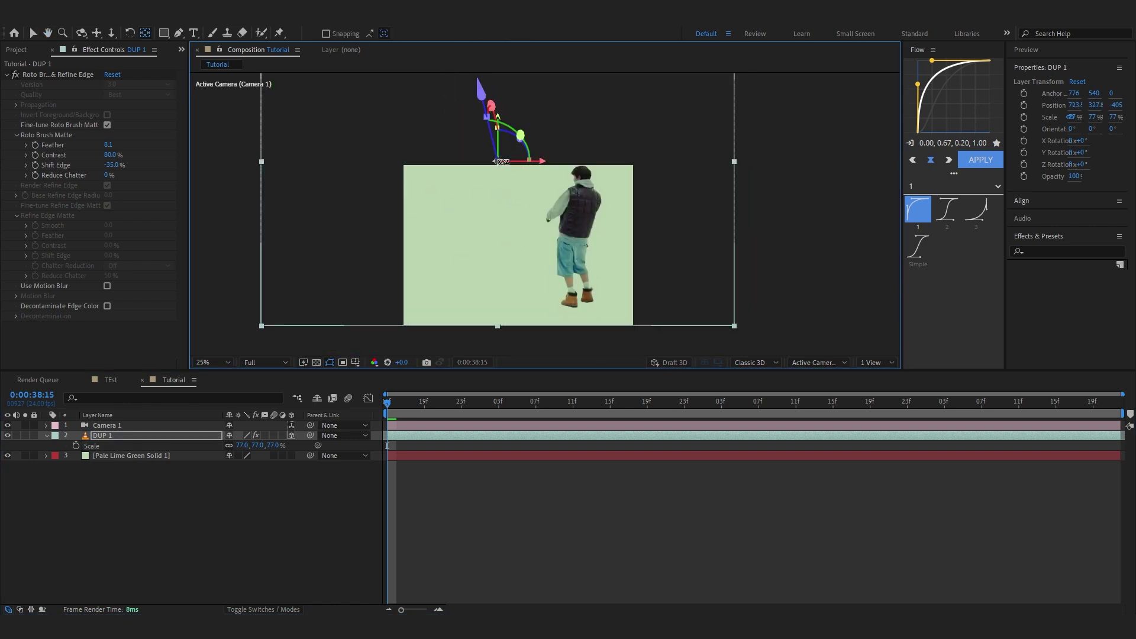
{"action": "left_click_drag", "start_coordinate": [495, 160], "coordinate": [565, 199]}
{"action": "scroll", "coordinate": [537, 254], "scroll_direction": "up", "scroll_amount": 2}
{"action": "key", "text": "h"}
{"action": "key", "text": "v"}
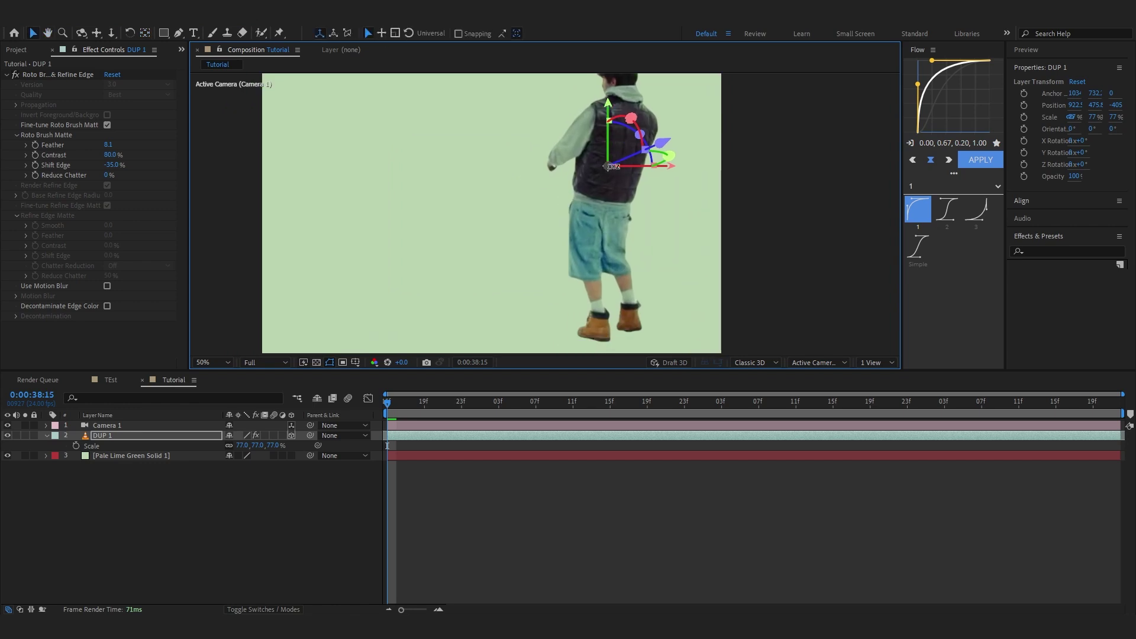
{"action": "left_click_drag", "start_coordinate": [613, 139], "coordinate": [608, 188]}
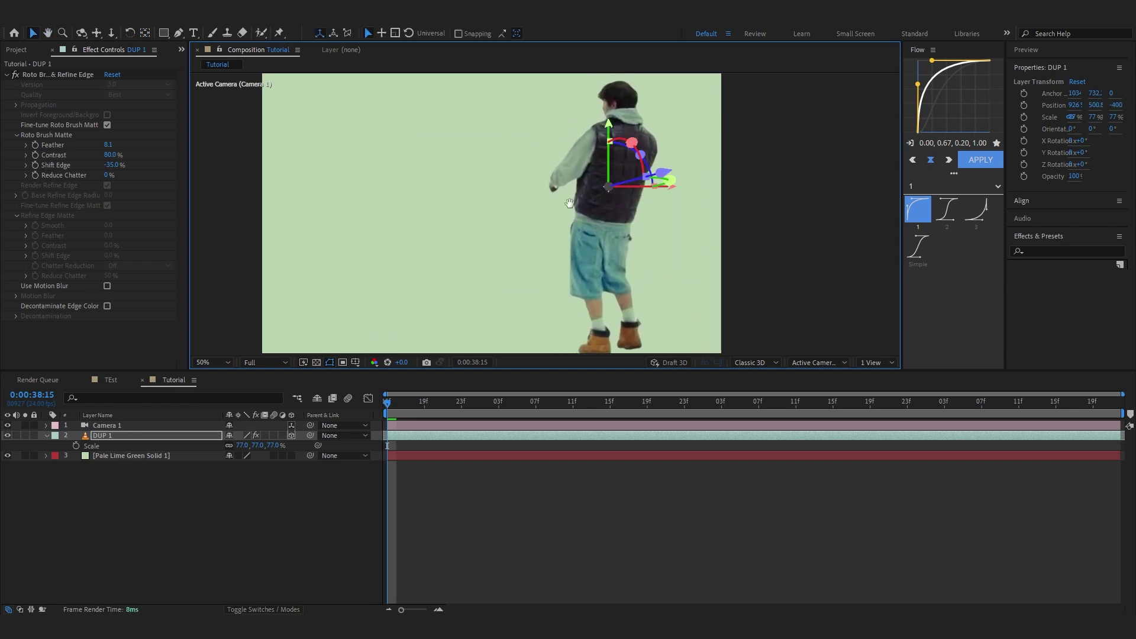
{"action": "left_click", "coordinate": [250, 448]}
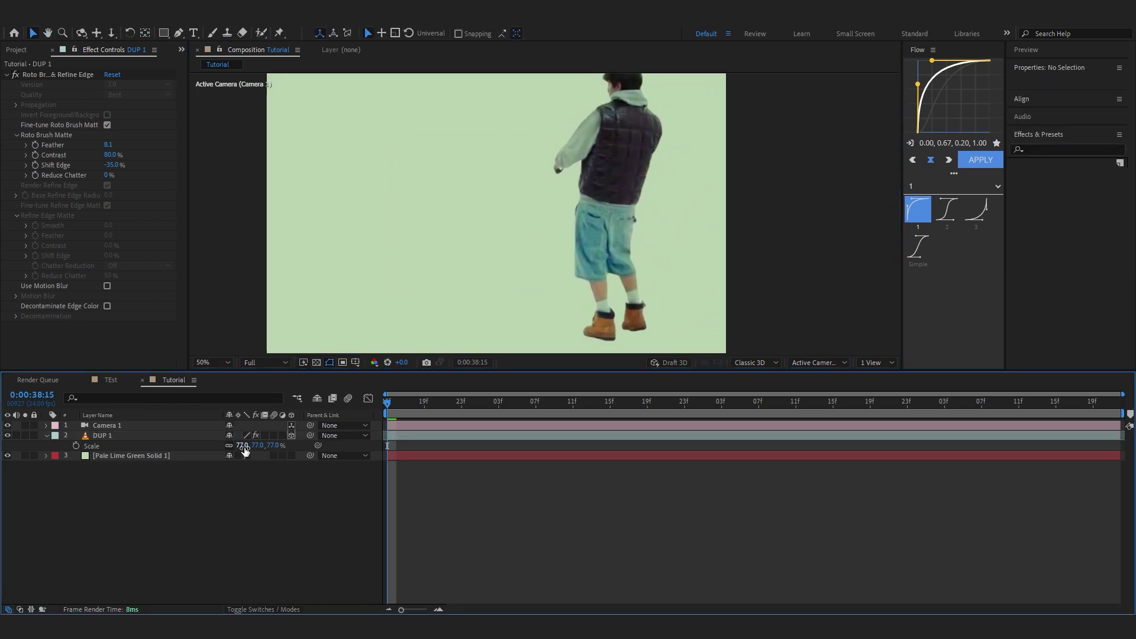
{"action": "scroll", "coordinate": [533, 253], "scroll_direction": "down", "scroll_amount": 2}
{"action": "left_click", "coordinate": [441, 437]}
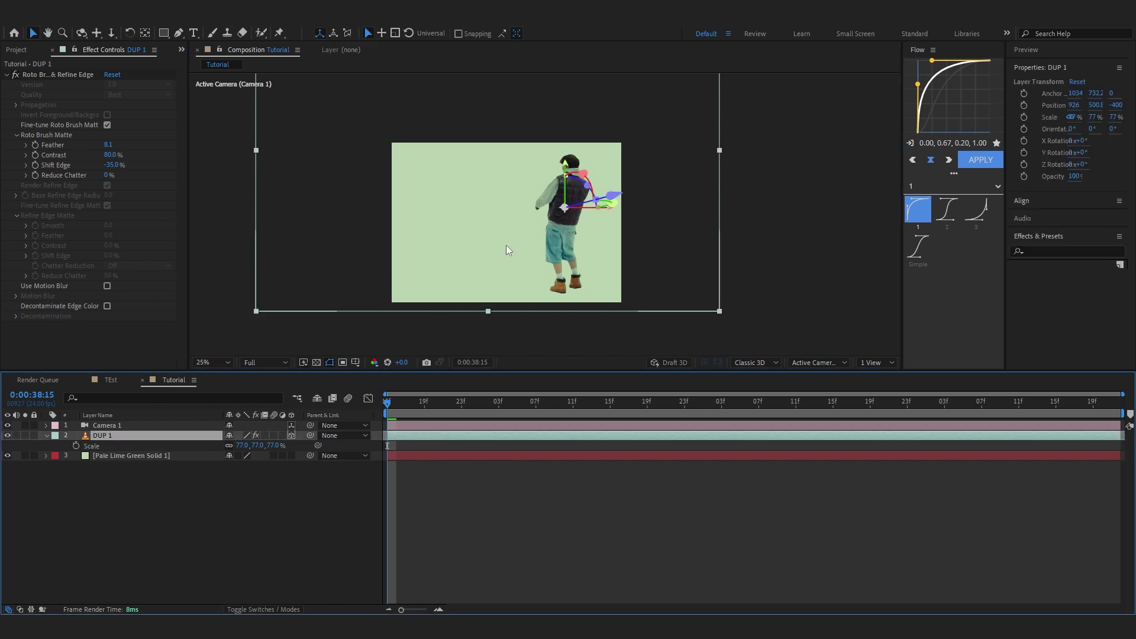
{"action": "scroll", "coordinate": [478, 243], "scroll_direction": "up", "scroll_amount": 2}
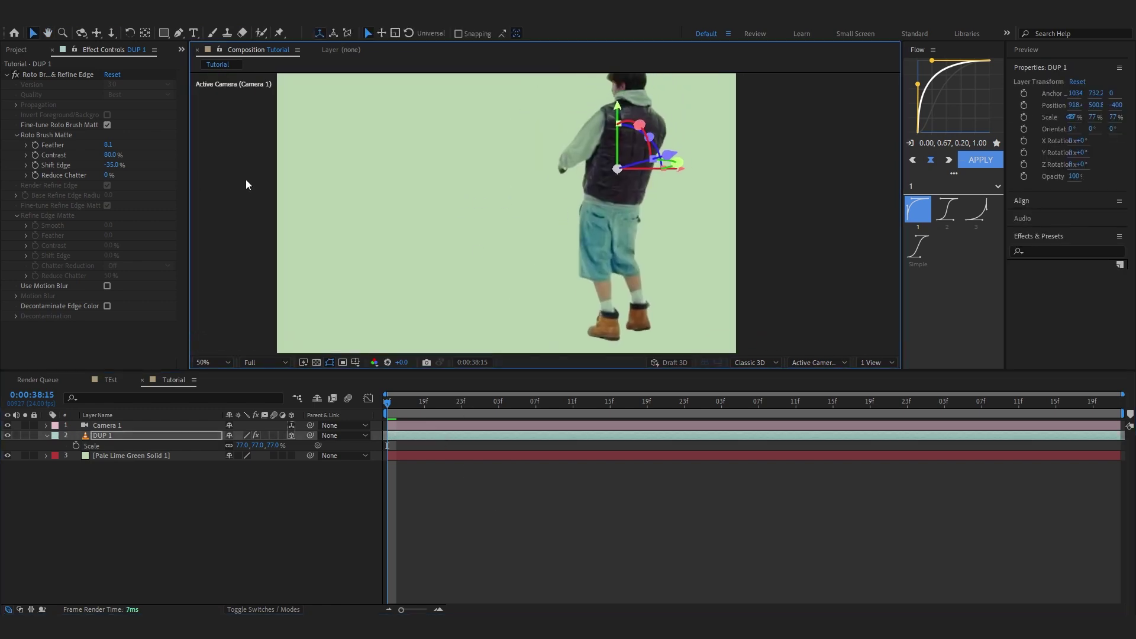
{"action": "scroll", "coordinate": [423, 241], "scroll_direction": "down", "scroll_amount": 2}
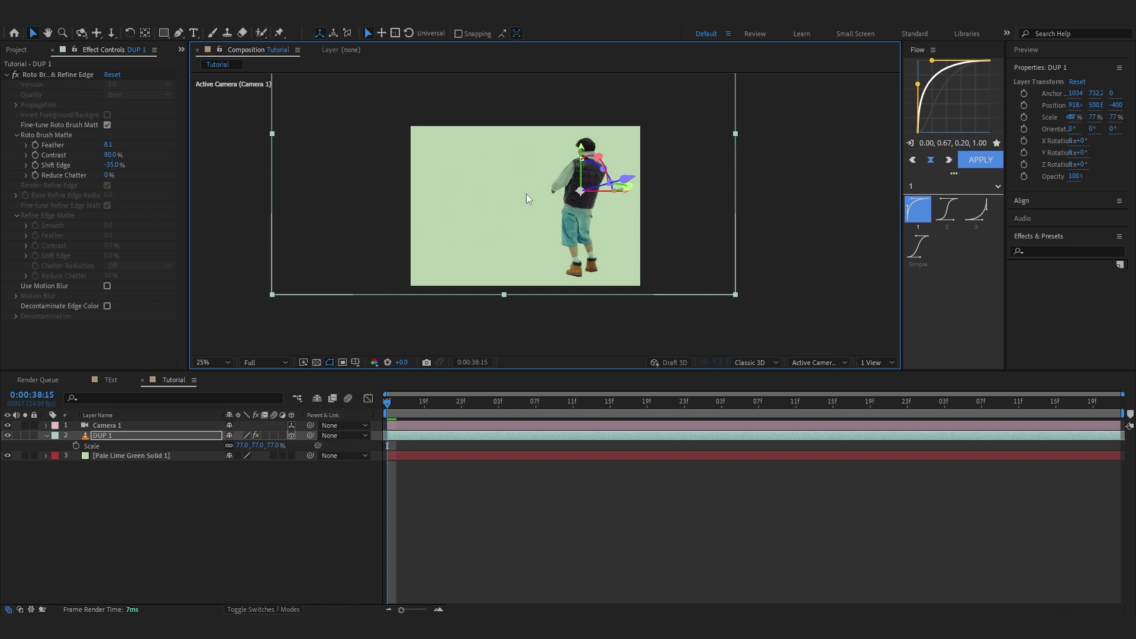
{"action": "left_click", "coordinate": [121, 436]}
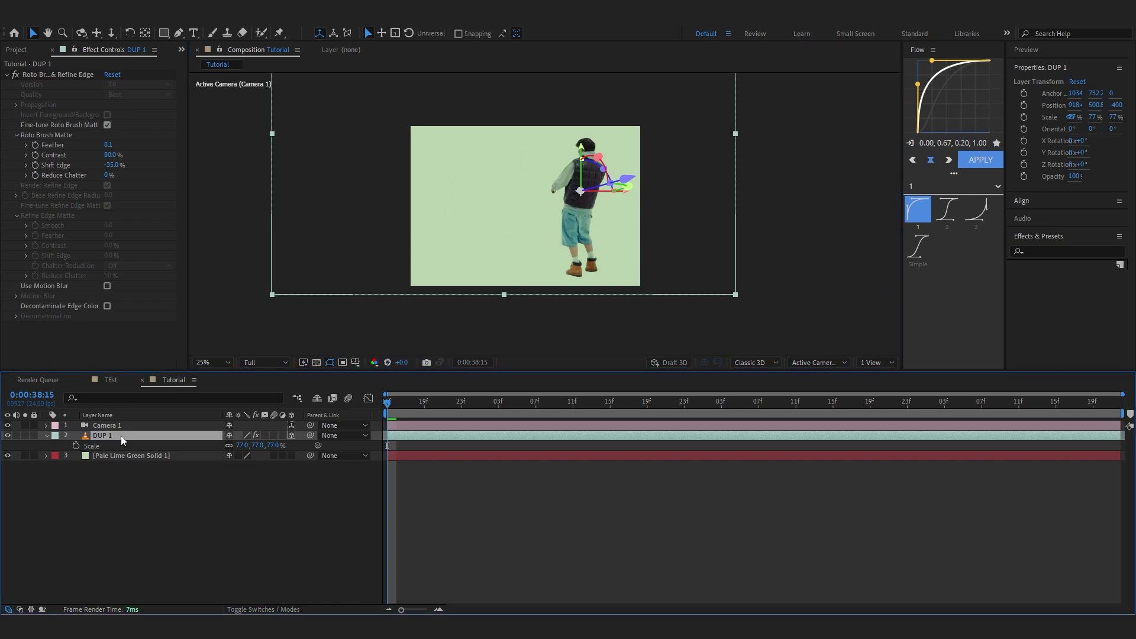
Duplicate DUP 1 as DUP 2, move it left of the original, and turn it slightly on Y
{"action": "key", "text": "ctrl+d"}
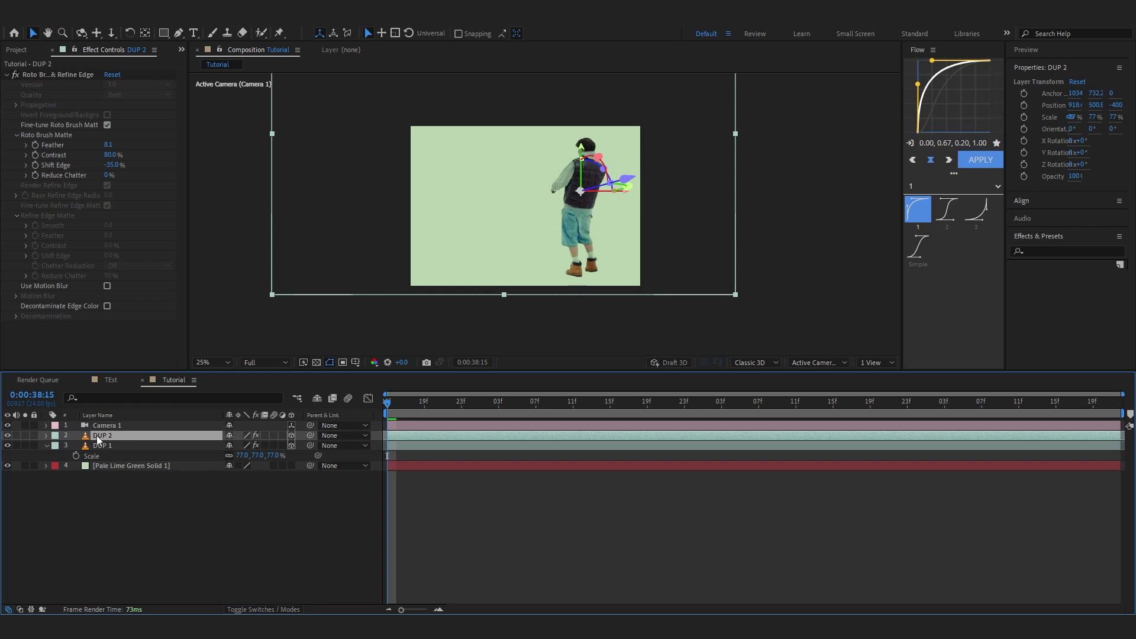
{"action": "left_click_drag", "start_coordinate": [624, 199], "coordinate": [504, 252]}
{"action": "scroll", "coordinate": [531, 208], "scroll_direction": "up", "scroll_amount": 2}
{"action": "key", "text": "space"}
{"action": "key", "text": "v"}
{"action": "left_click_drag", "start_coordinate": [391, 196], "coordinate": [406, 210]}
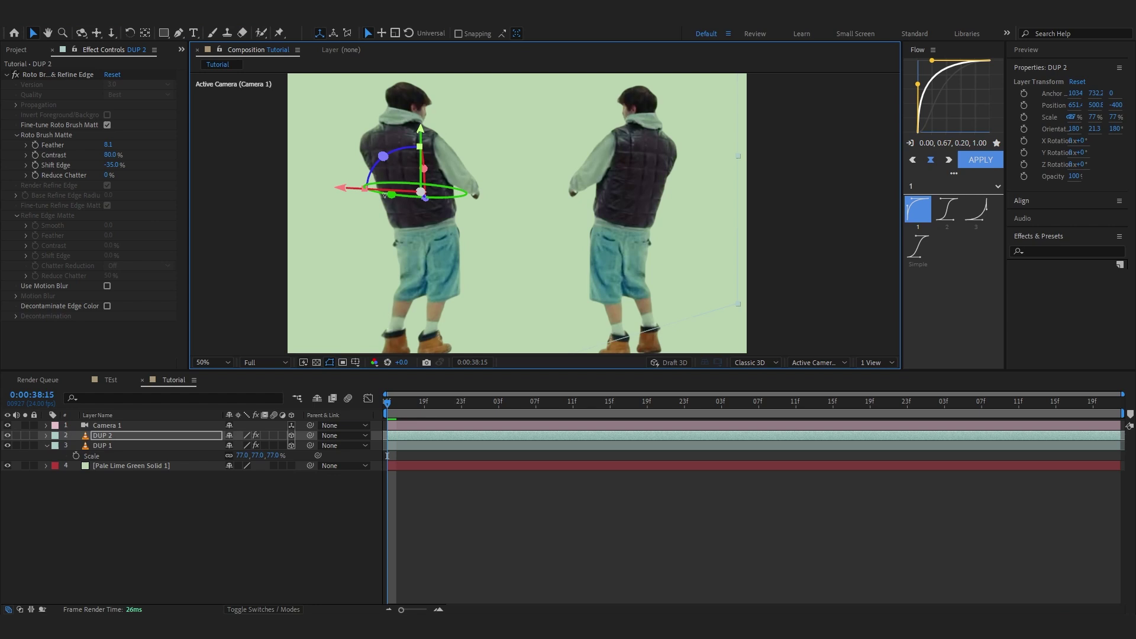
{"action": "key", "text": "ctrl+z"}
{"action": "key", "text": "comma"}
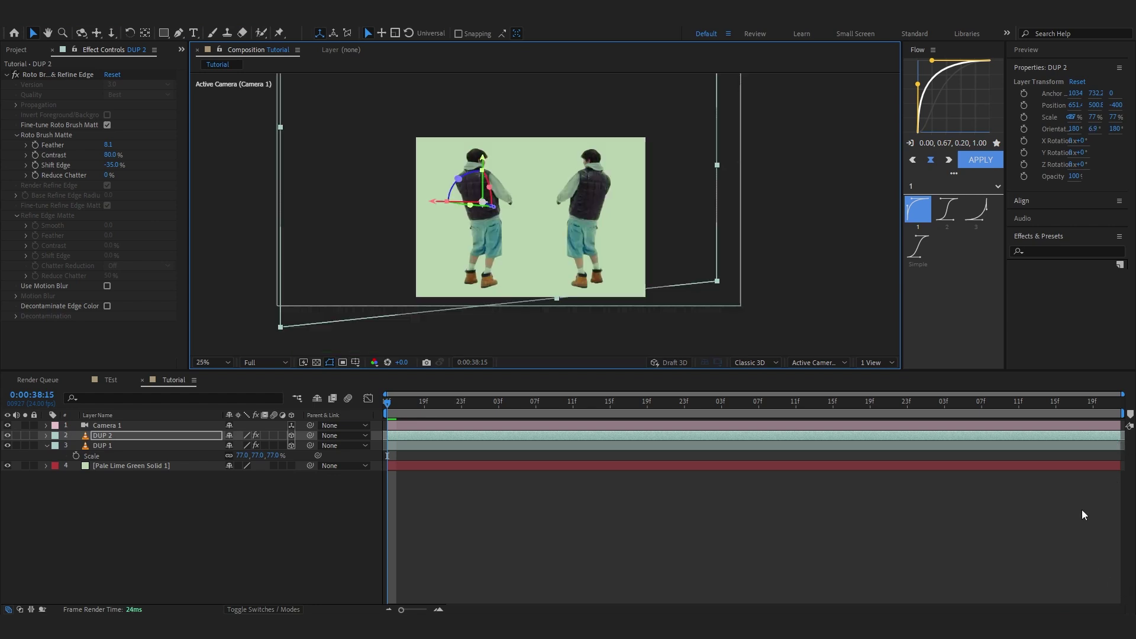
Offset DUP 2 earlier in time and review the dancers back to 0:00:38:15
{"action": "left_click_drag", "start_coordinate": [1107, 436], "coordinate": [1025, 459]}
{"action": "left_click_drag", "start_coordinate": [388, 403], "coordinate": [389, 445]}
{"action": "left_click", "coordinate": [438, 446]}
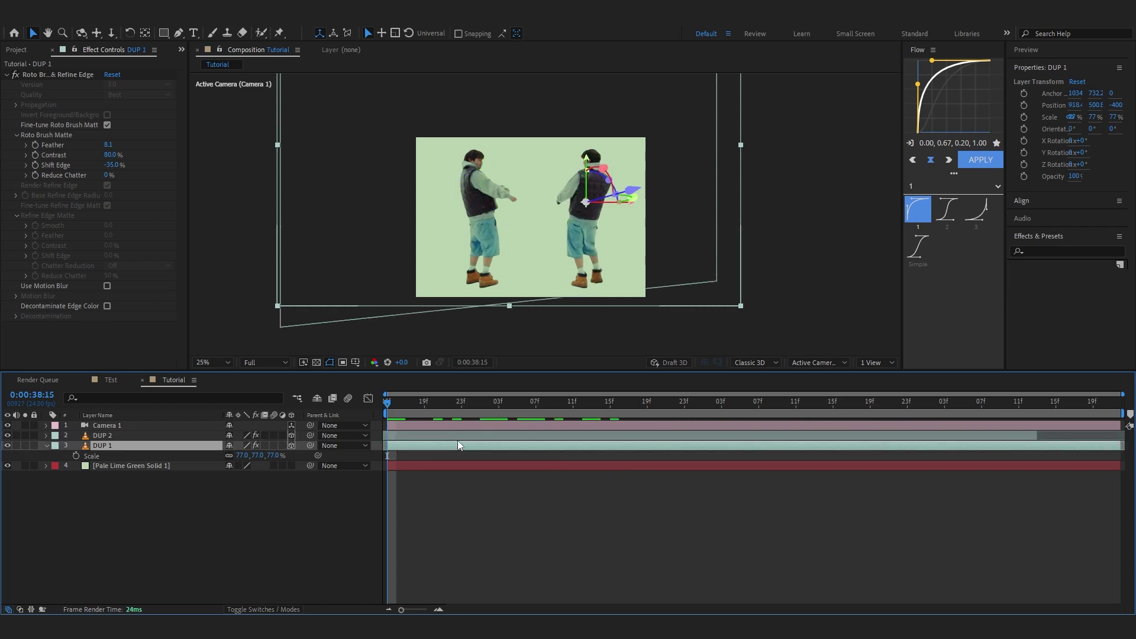
{"action": "left_click", "coordinate": [460, 435]}
{"action": "left_click_drag", "start_coordinate": [460, 434], "coordinate": [898, 466]}
{"action": "left_click", "coordinate": [898, 446]}
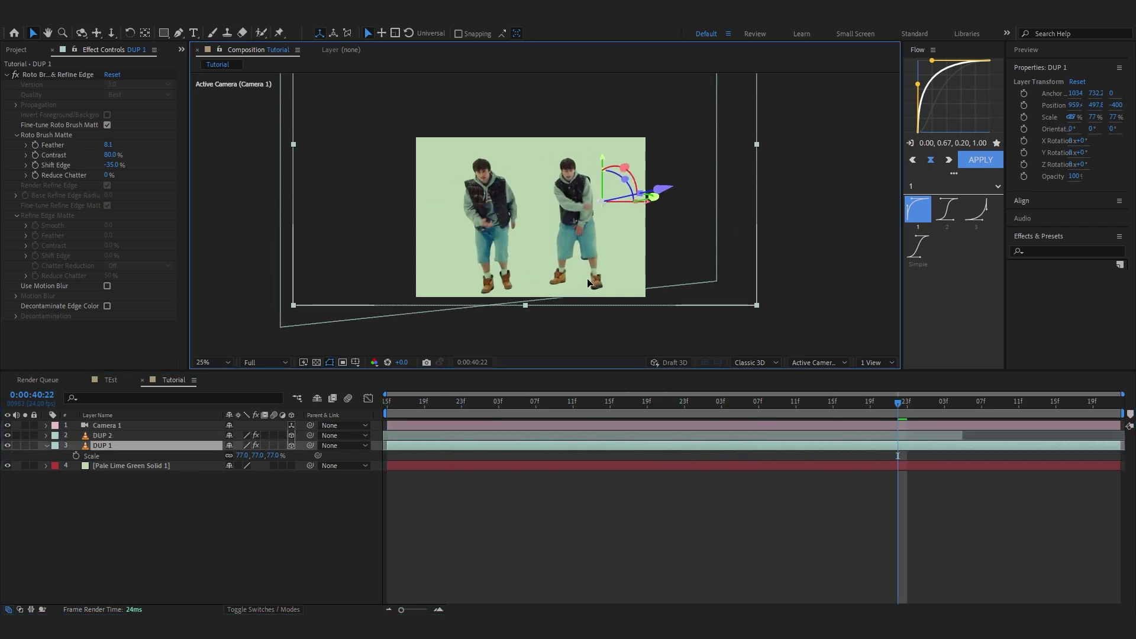
{"action": "left_click_drag", "start_coordinate": [891, 414], "coordinate": [296, 438]}
{"action": "scroll", "coordinate": [508, 281], "scroll_direction": "up", "scroll_amount": 2}
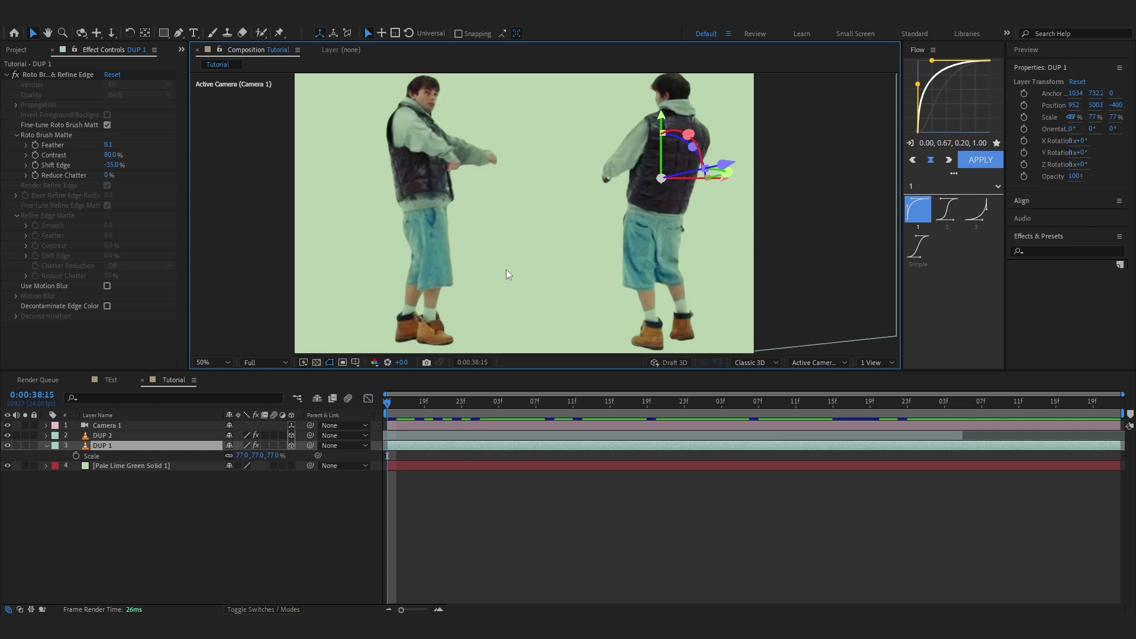
{"action": "left_click", "coordinate": [176, 467]}
{"action": "left_click", "coordinate": [144, 448]}
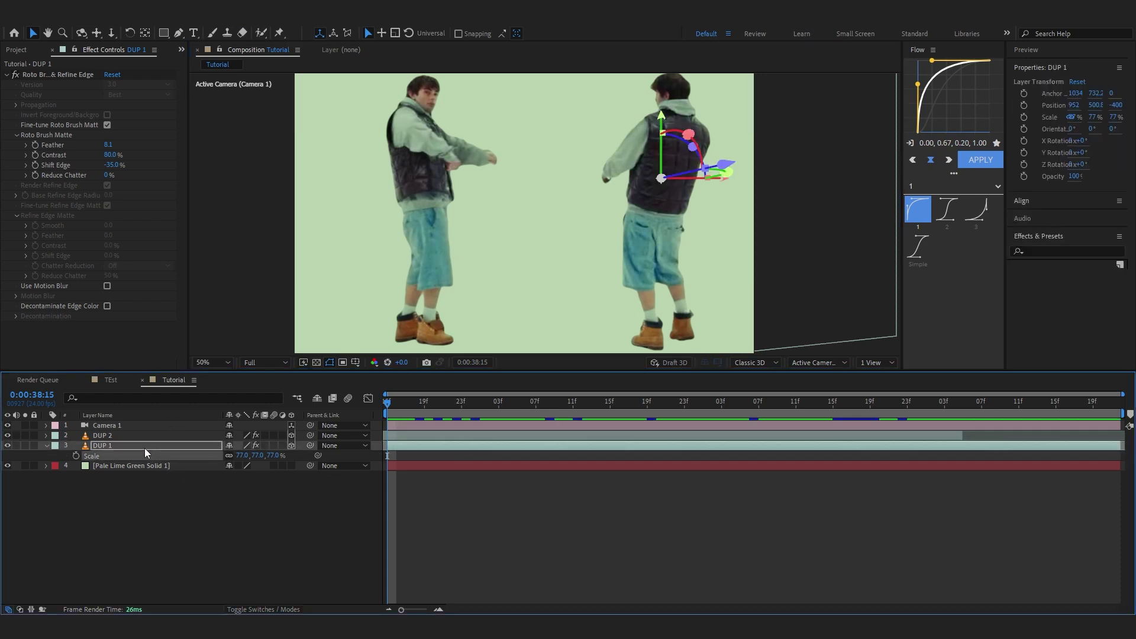
Duplicate DUP 1 as DUP 3 and place it below DUP 1 in the stack
{"action": "key", "text": "ctrl+d"}
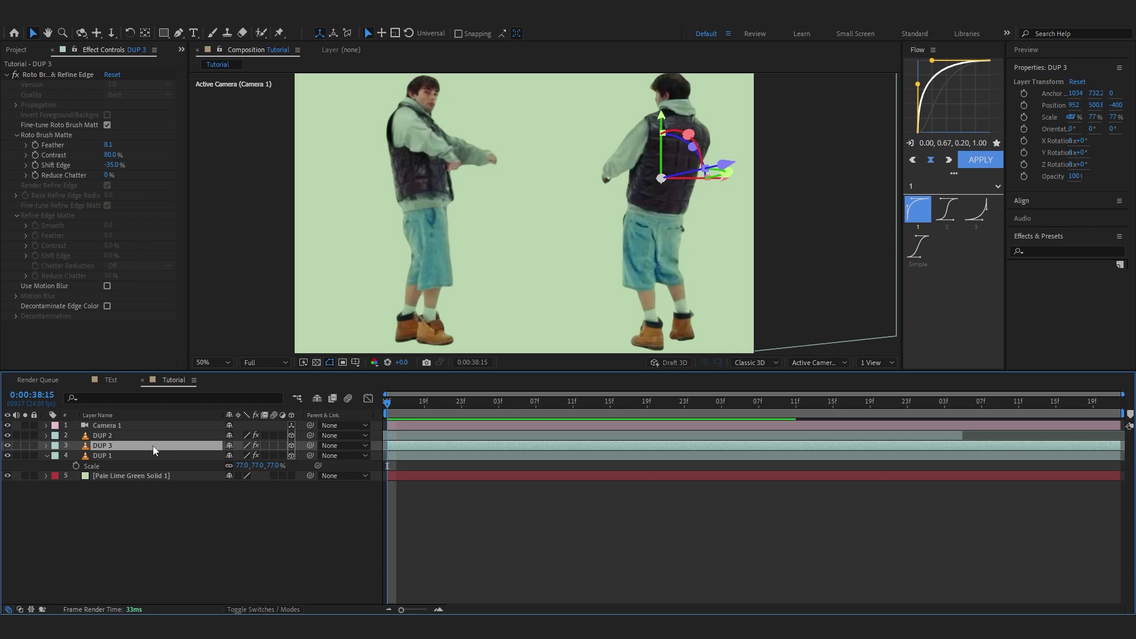
{"action": "left_click_drag", "start_coordinate": [153, 445], "coordinate": [156, 471]}
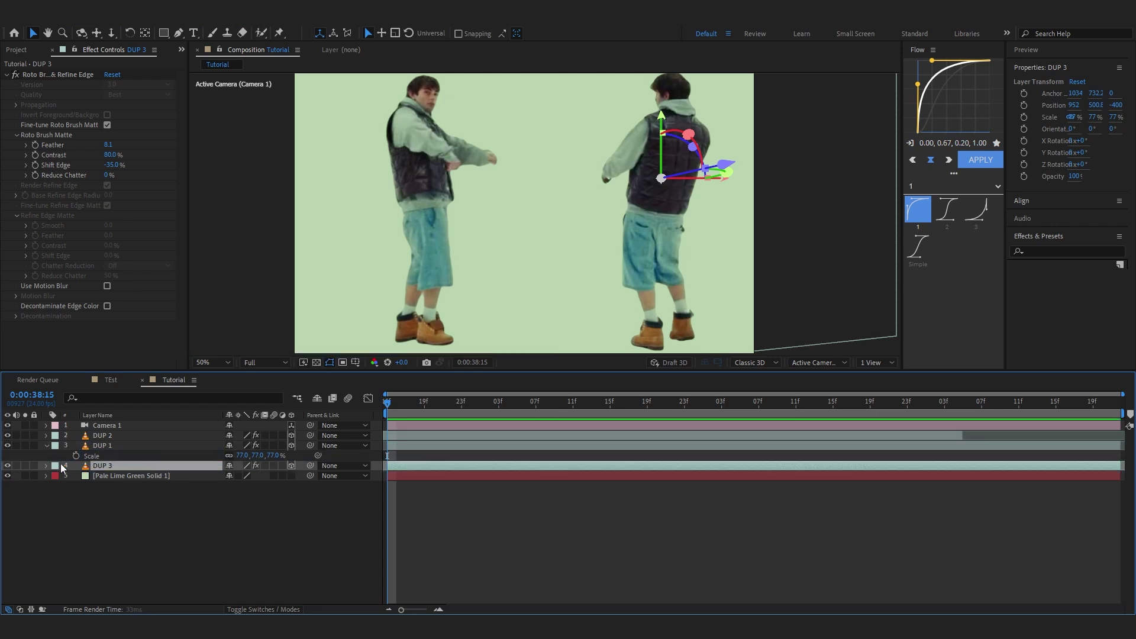
{"action": "left_click", "coordinate": [46, 445]}
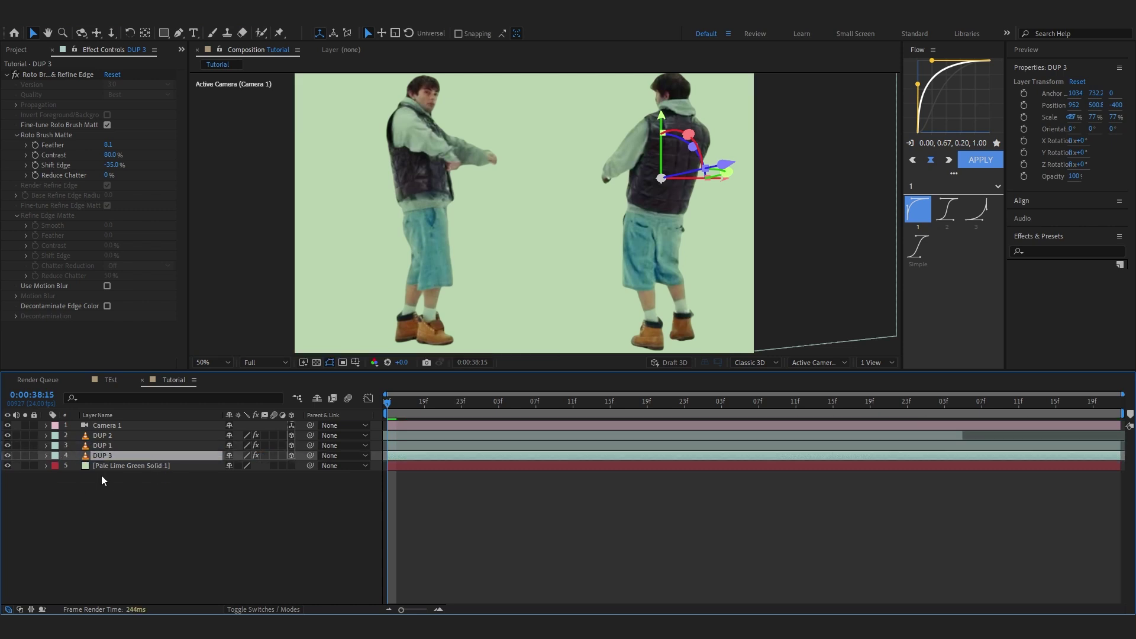
{"action": "left_click_drag", "start_coordinate": [749, 162], "coordinate": [654, 184]}
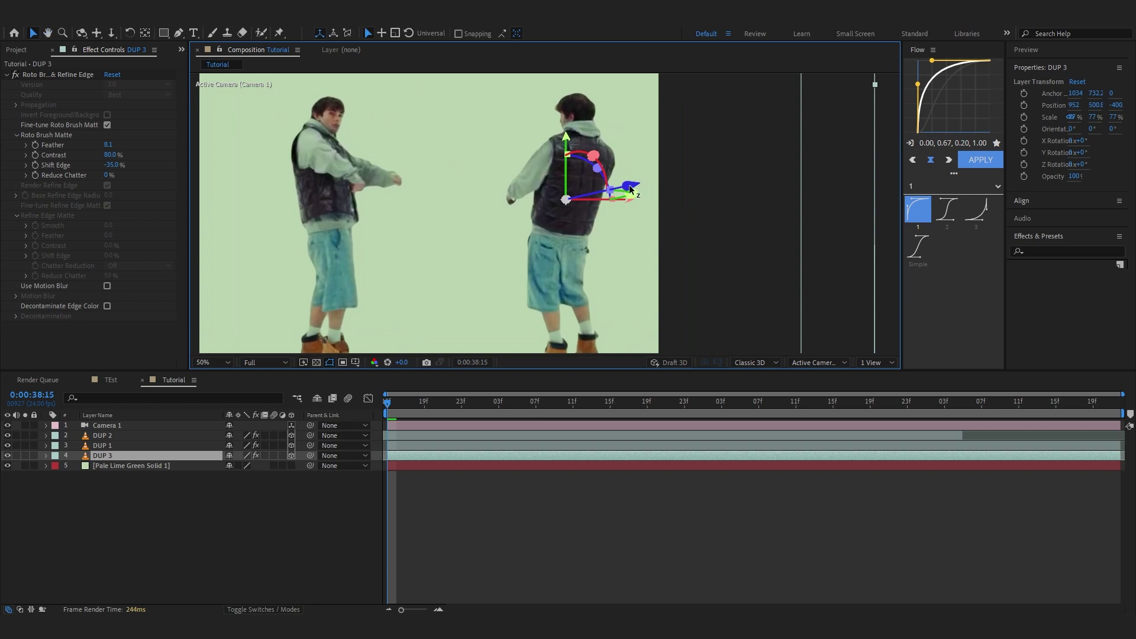
{"action": "scroll", "coordinate": [630, 189], "scroll_direction": "up", "scroll_amount": 1}
{"action": "scroll", "coordinate": [638, 181], "scroll_direction": "down", "scroll_amount": 1}
Push DUP 3 back to 952, 500, -121, shift its timing earlier, and duplicate it as DUP 4
{"action": "left_click_drag", "start_coordinate": [631, 188], "coordinate": [521, 219]}
{"action": "left_click_drag", "start_coordinate": [416, 405], "coordinate": [656, 412]}
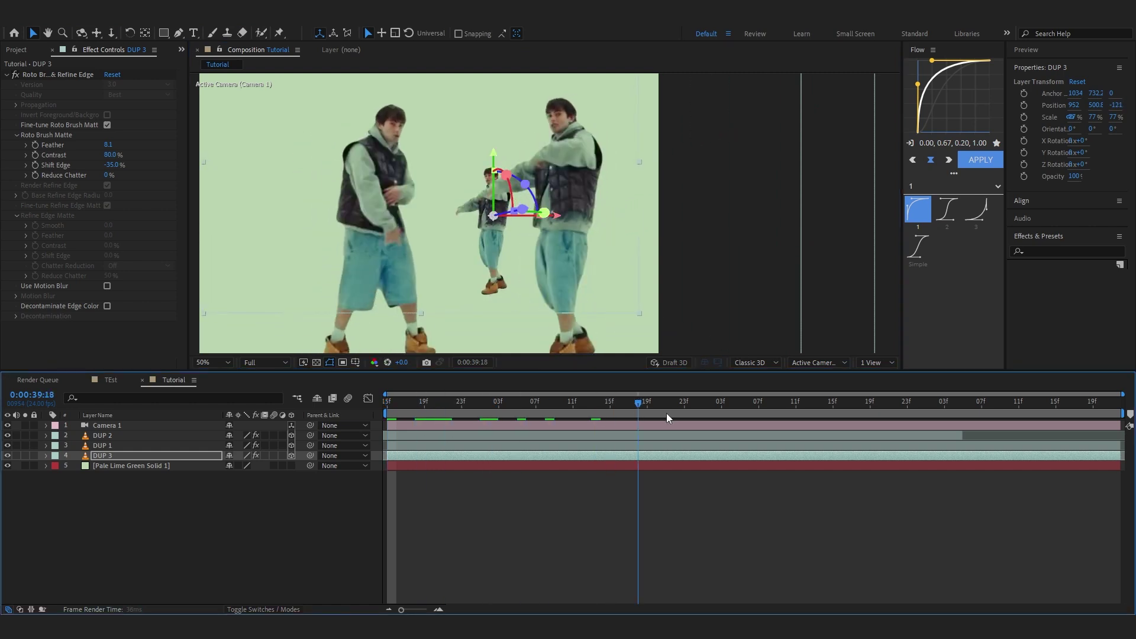
{"action": "left_click_drag", "start_coordinate": [793, 457], "coordinate": [647, 457]}
{"action": "left_click_drag", "start_coordinate": [647, 411], "coordinate": [604, 445]}
{"action": "left_click_drag", "start_coordinate": [652, 409], "coordinate": [529, 443]}
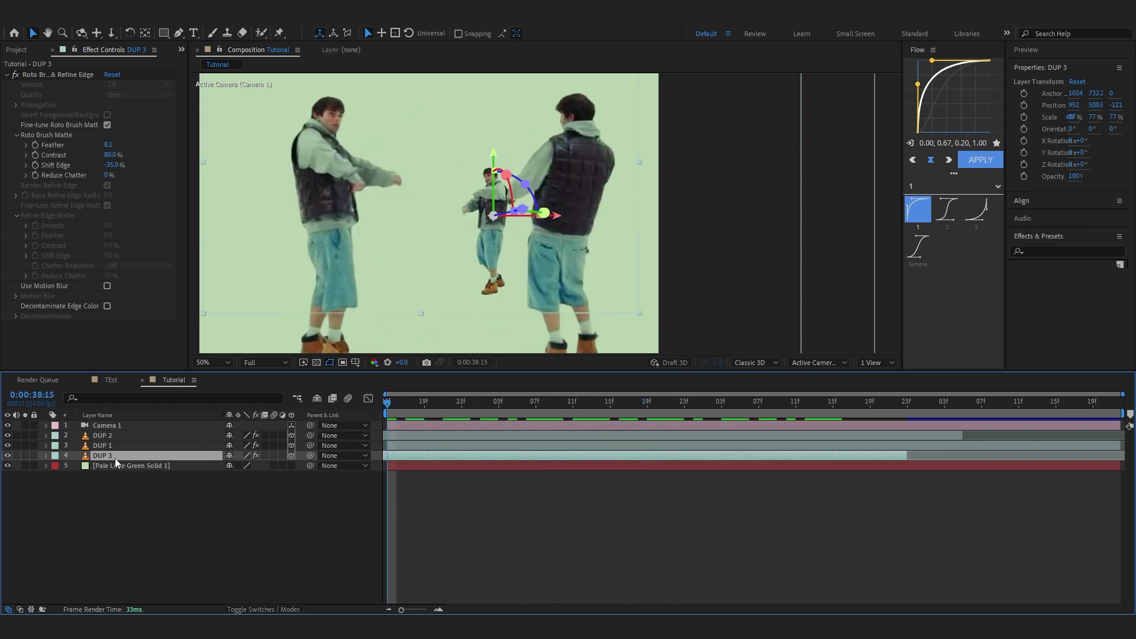
{"action": "key", "text": "ctrl+d"}
Move DUP 3 to the left of the frame, turn it on Y, and start it earlier
{"action": "left_click", "coordinate": [119, 464]}
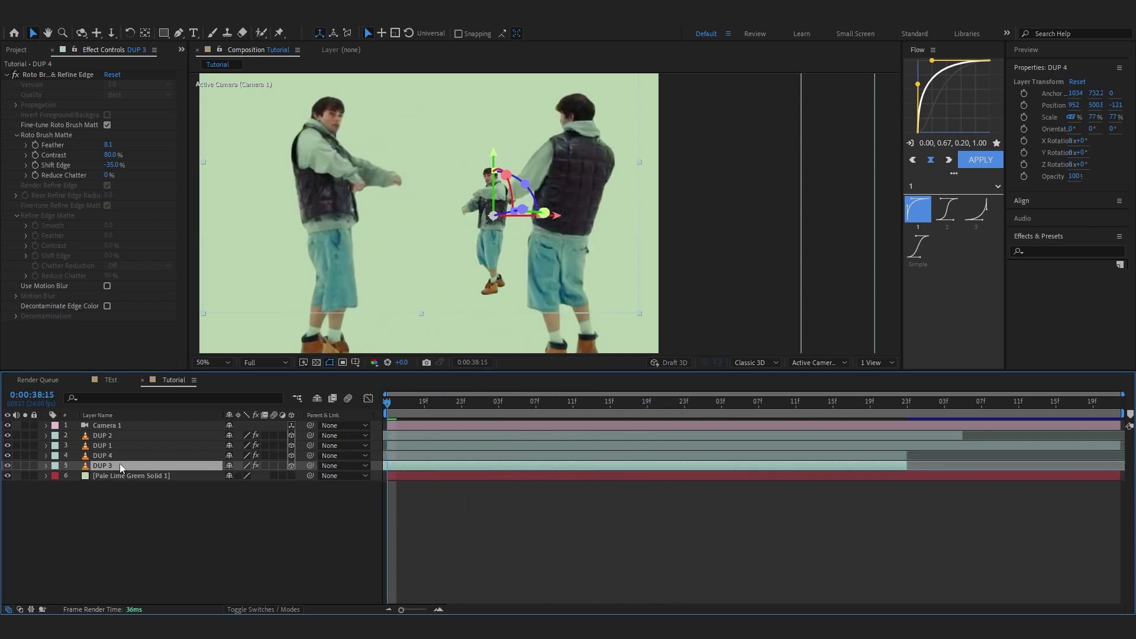
{"action": "left_click", "coordinate": [130, 465]}
{"action": "left_click_drag", "start_coordinate": [532, 217], "coordinate": [370, 218]}
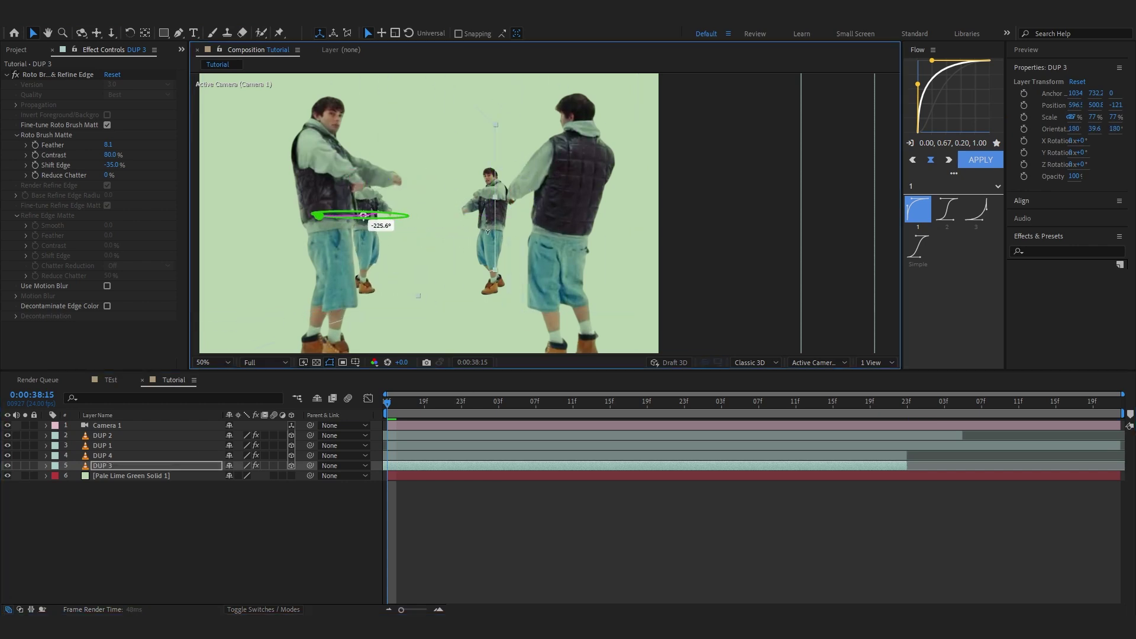
{"action": "left_click_drag", "start_coordinate": [483, 226], "coordinate": [461, 227]}
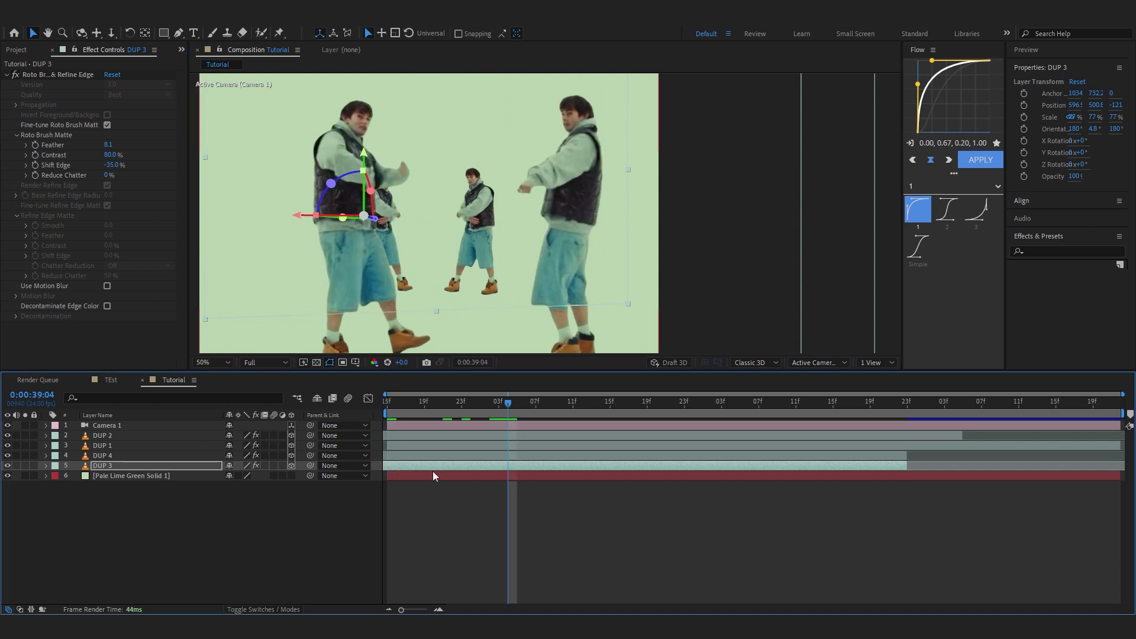
{"action": "left_click", "coordinate": [430, 467]}
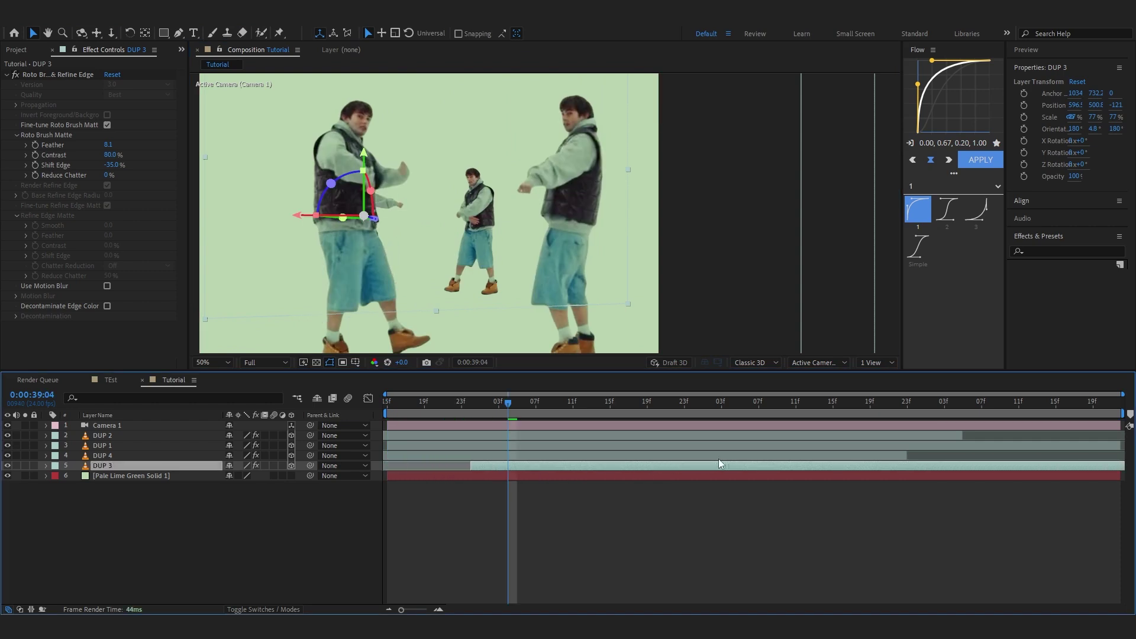
{"action": "left_click_drag", "start_coordinate": [719, 460], "coordinate": [623, 471]}
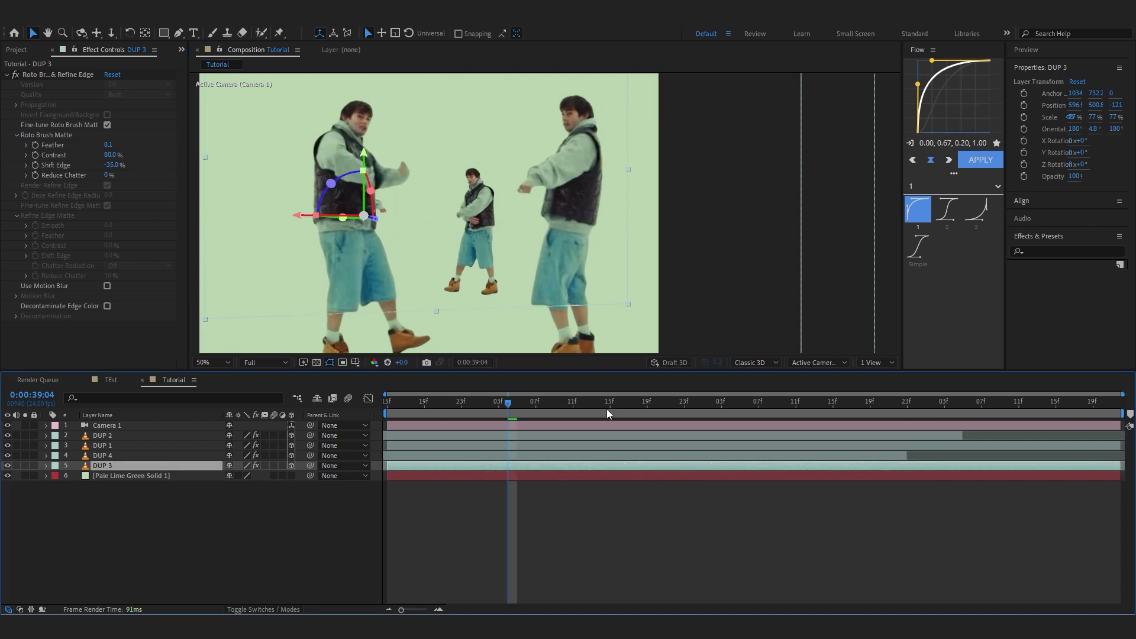
{"action": "key", "text": "Home"}
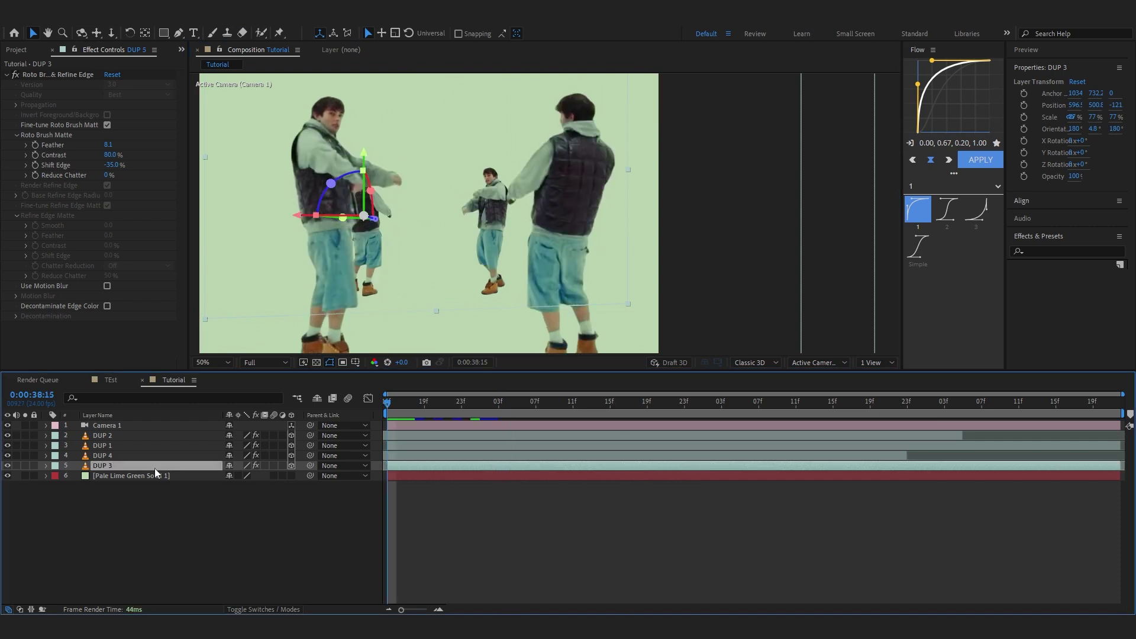
Duplicate DUP 3 as DUP 5, then push DUP 3 further back and shift it earlier again
{"action": "key", "text": "ctrl+d"}
{"action": "left_click", "coordinate": [159, 475]}
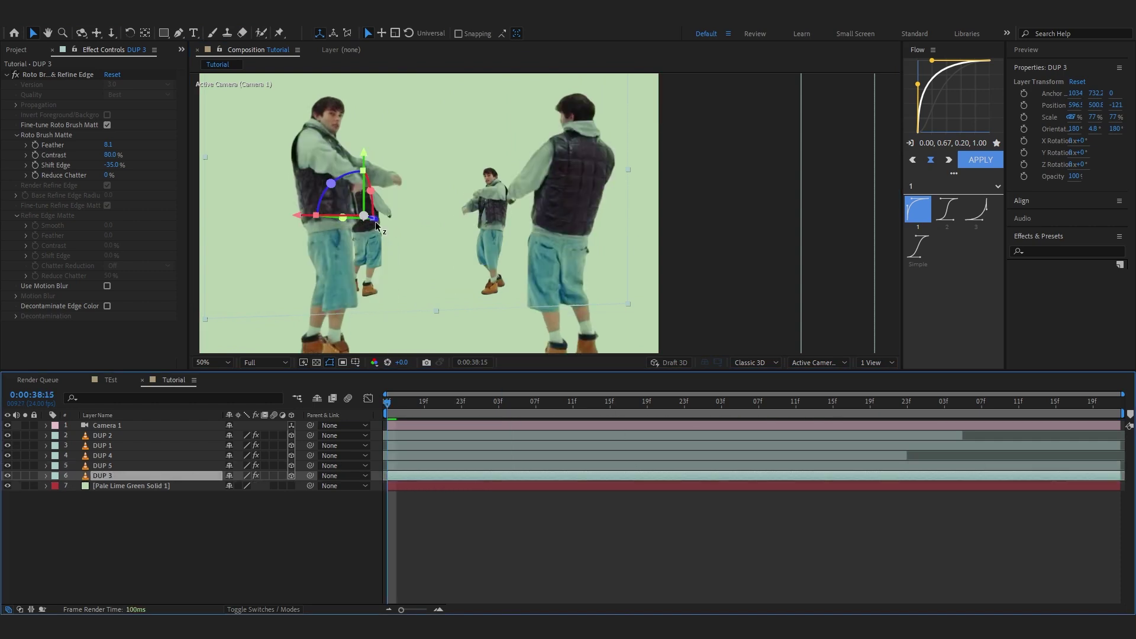
{"action": "mouse_move", "coordinate": [376, 223]}
{"action": "left_mouse_down"}
{"action": "mouse_move", "coordinate": [406, 224]}
{"action": "mouse_move", "coordinate": [390, 232]}
{"action": "left_mouse_up"}
{"action": "left_click_drag", "start_coordinate": [418, 476], "coordinate": [305, 493]}
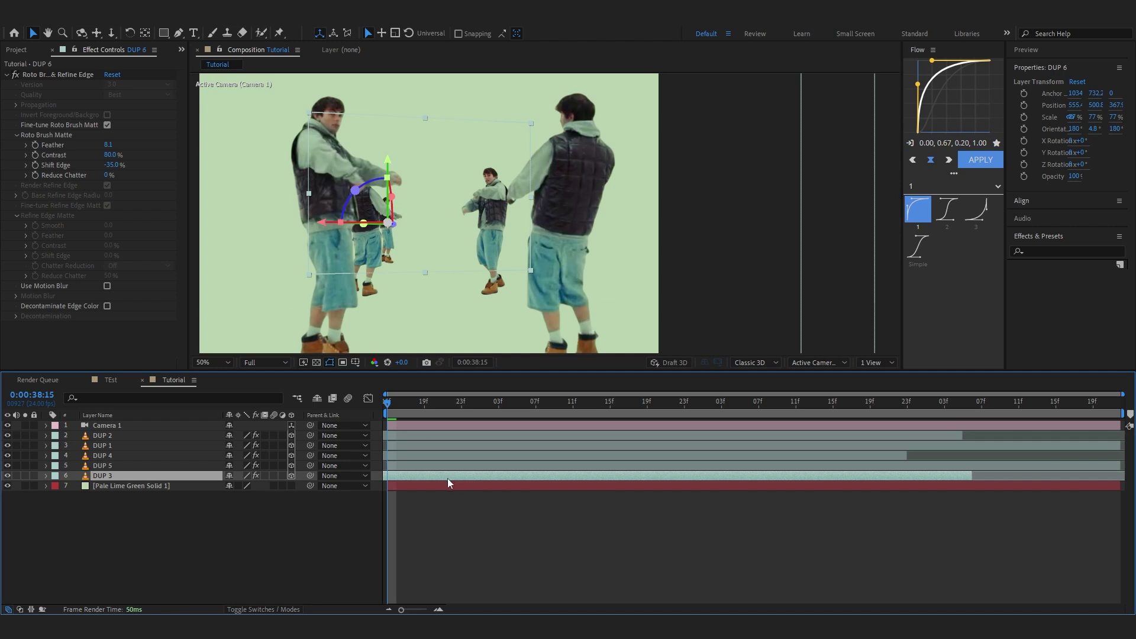
{"action": "key", "text": "ctrl+d"}
Put DUP 6 below DUP 3, shift it right, and reset its Orientation to zero
{"action": "key", "text": "ctrl+bracketleft"}
{"action": "left_click_drag", "start_coordinate": [321, 225], "coordinate": [411, 236]}
{"action": "key", "text": "r"}
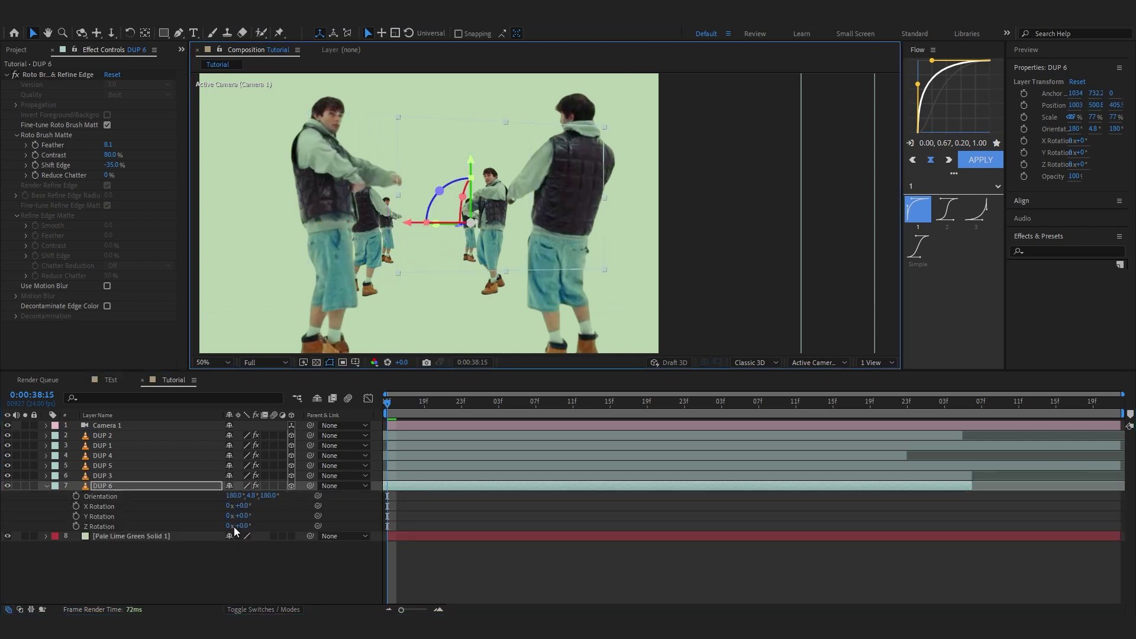
{"action": "right_click", "coordinate": [206, 498]}
{"action": "left_click", "coordinate": [244, 419]}
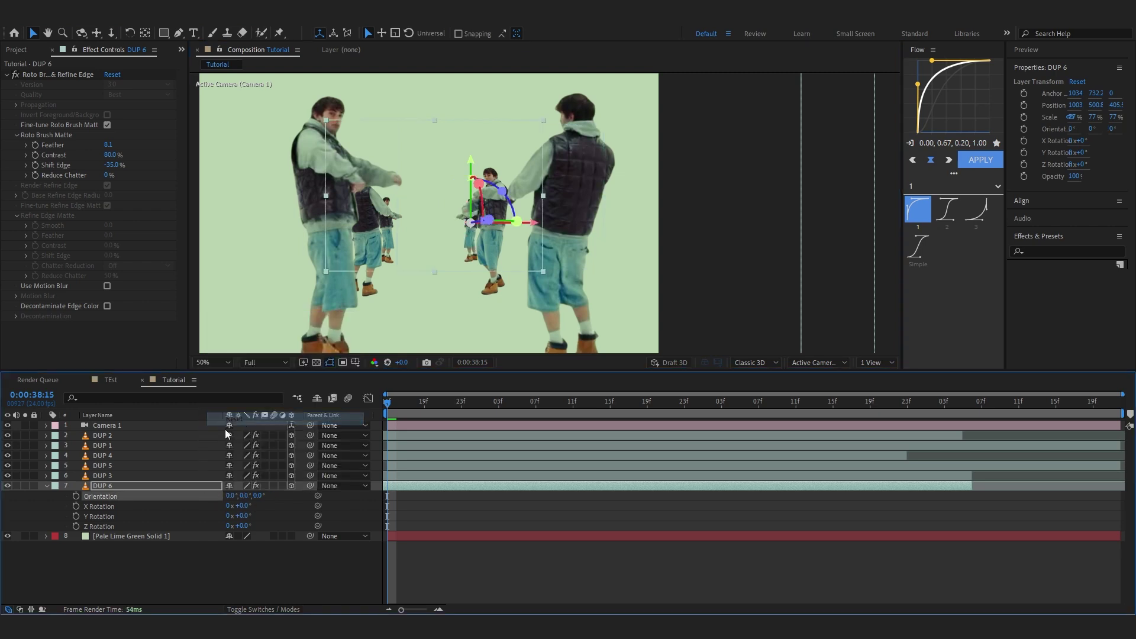
{"action": "left_click_drag", "start_coordinate": [535, 224], "coordinate": [524, 224]}
{"action": "left_click_drag", "start_coordinate": [490, 486], "coordinate": [552, 474]}
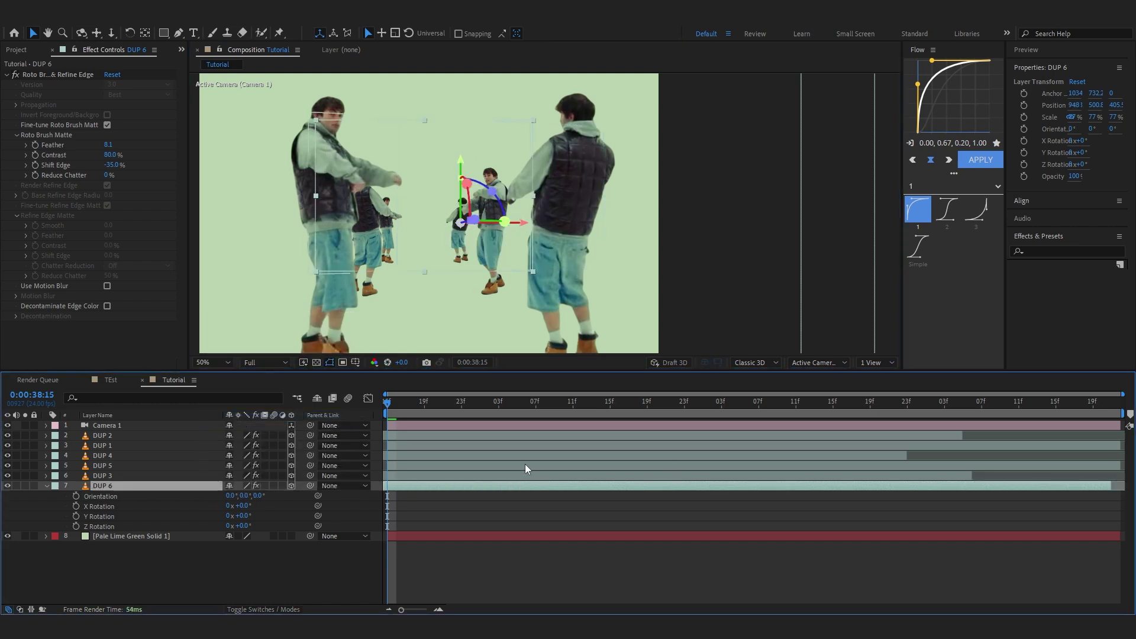
{"action": "key", "text": "space"}
{"action": "left_click_drag", "start_coordinate": [502, 570], "coordinate": [231, 515]}
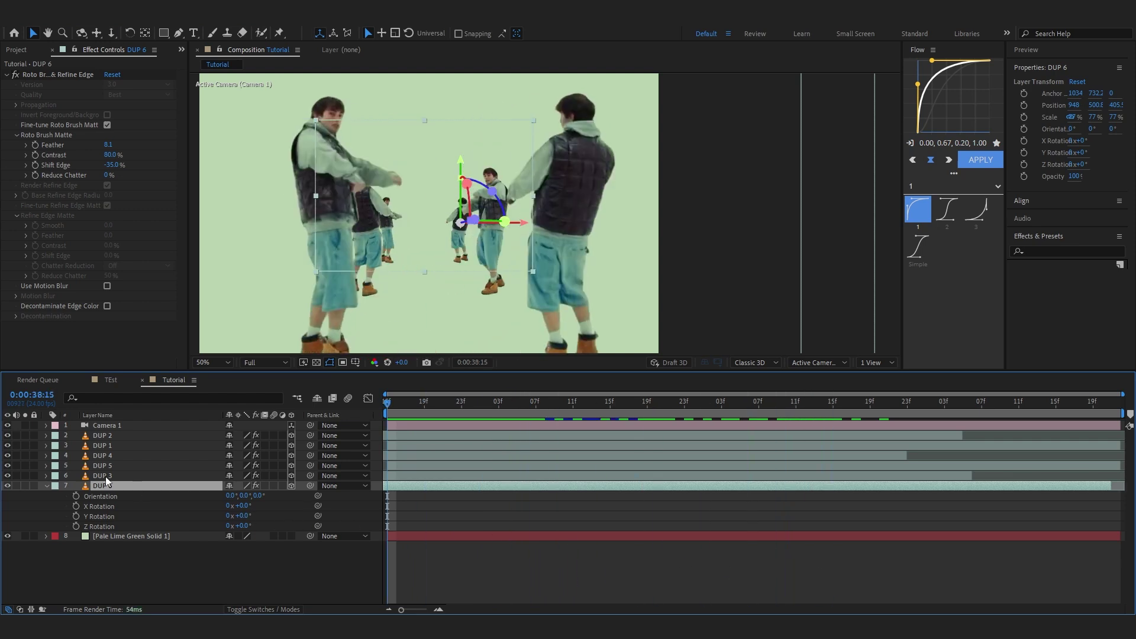
{"action": "left_click", "coordinate": [46, 486]}
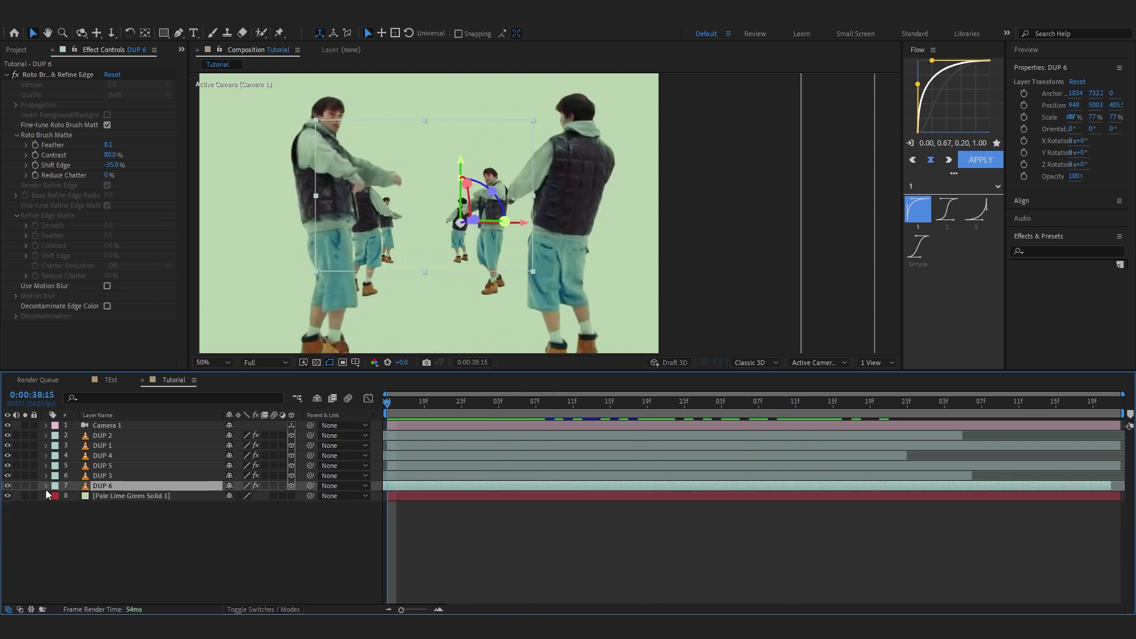
Duplicate DUP 6 as DUP 7, then push DUP 6 far back in depth and start it earlier
{"action": "key", "text": "ctrl+d"}
{"action": "left_click", "coordinate": [173, 497]}
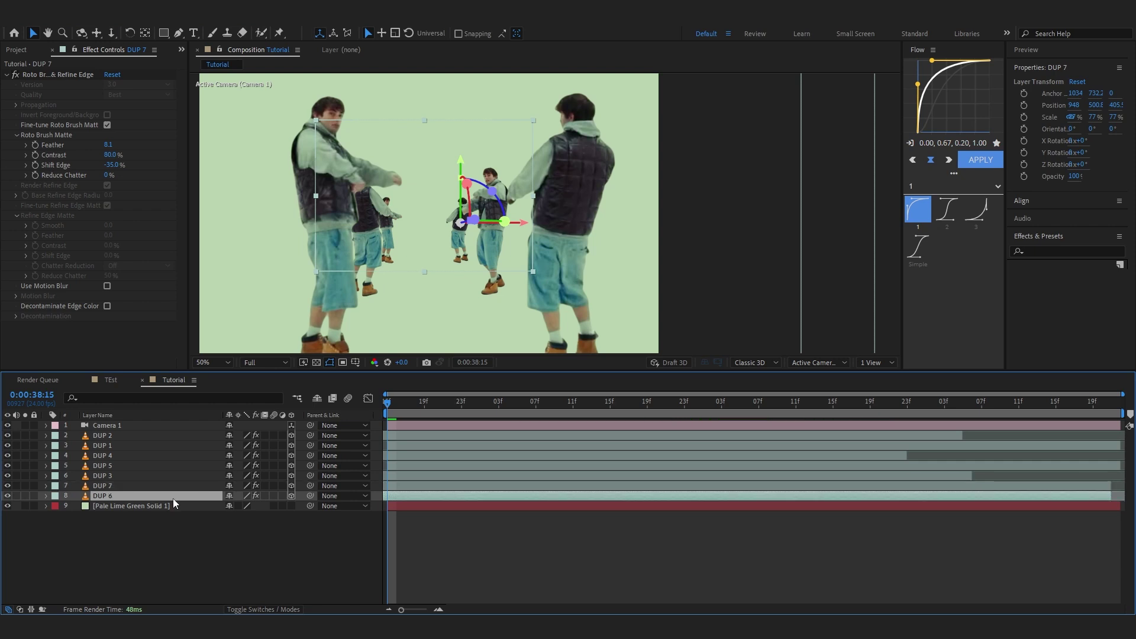
{"action": "left_click_drag", "start_coordinate": [467, 223], "coordinate": [398, 295]}
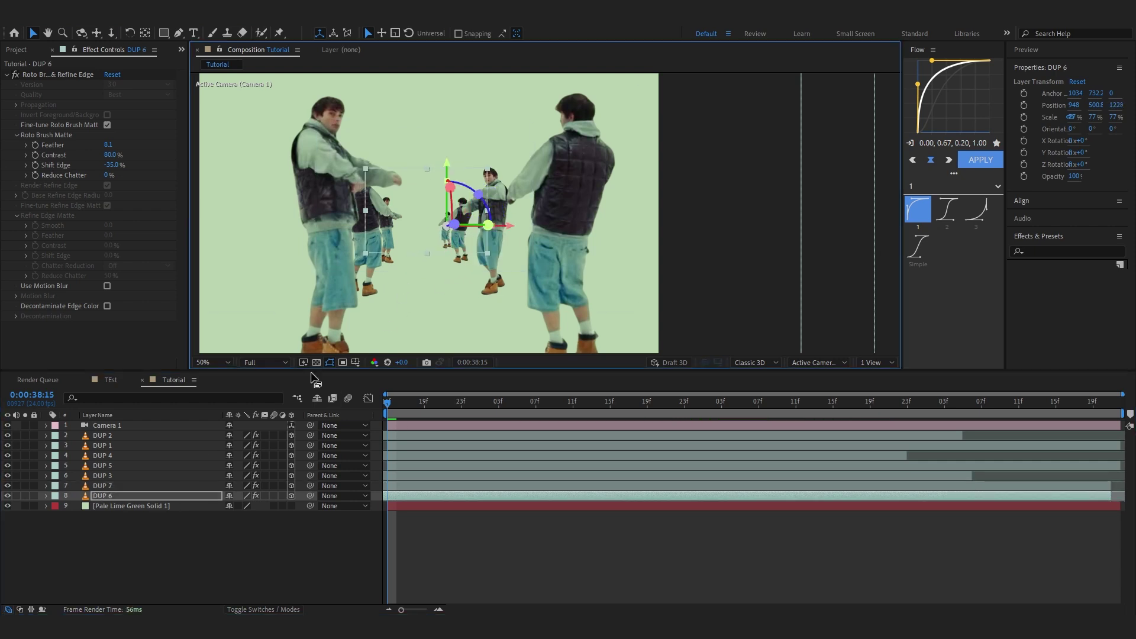
{"action": "left_click_drag", "start_coordinate": [491, 496], "coordinate": [361, 506]}
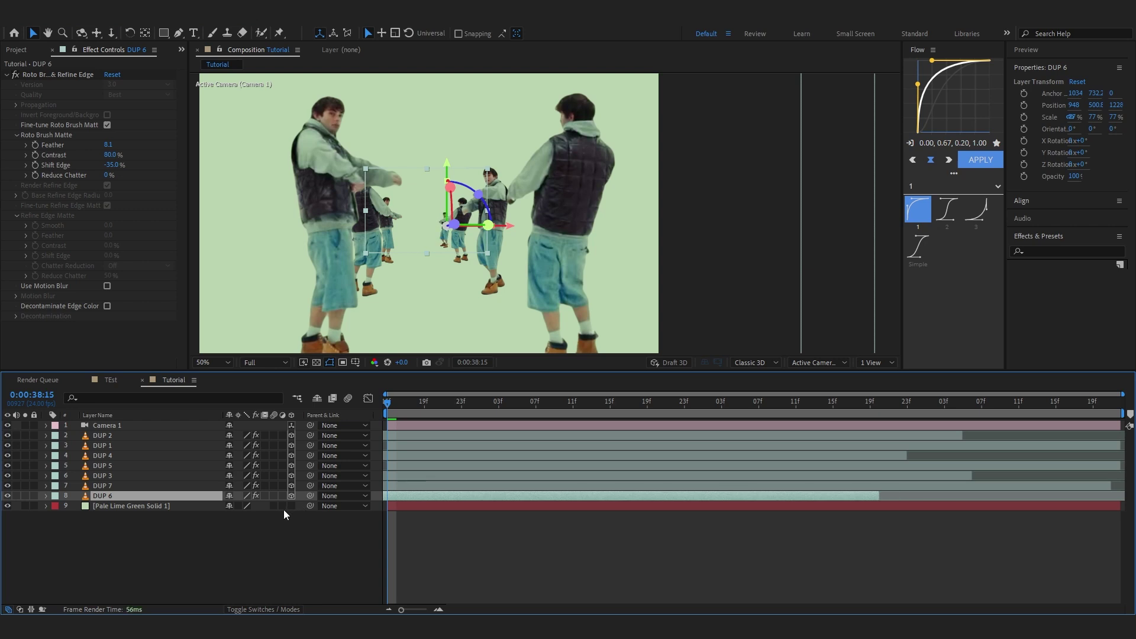
Duplicate as DUP 8 at 426, 500, 1228, turned 180°, 10.8°, 180°, starting later
{"action": "key", "text": "ctrl+d"}
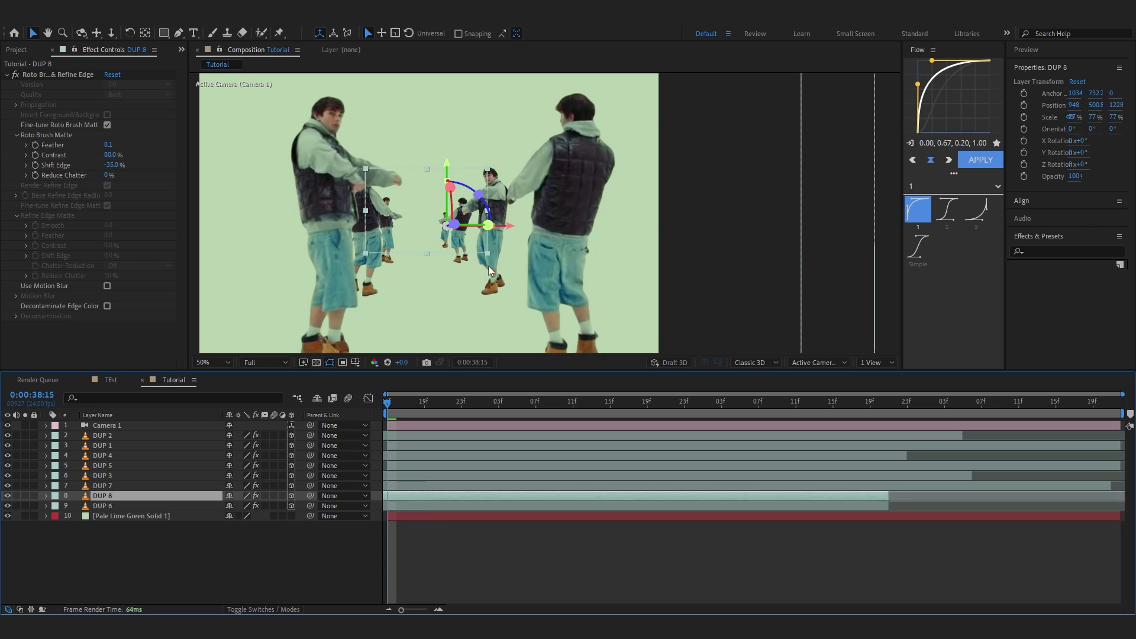
{"action": "mouse_move", "coordinate": [504, 229]}
{"action": "left_mouse_down"}
{"action": "mouse_move", "coordinate": [444, 225]}
{"action": "mouse_move", "coordinate": [509, 226]}
{"action": "left_mouse_up"}
{"action": "left_click_drag", "start_coordinate": [408, 497], "coordinate": [547, 479]}
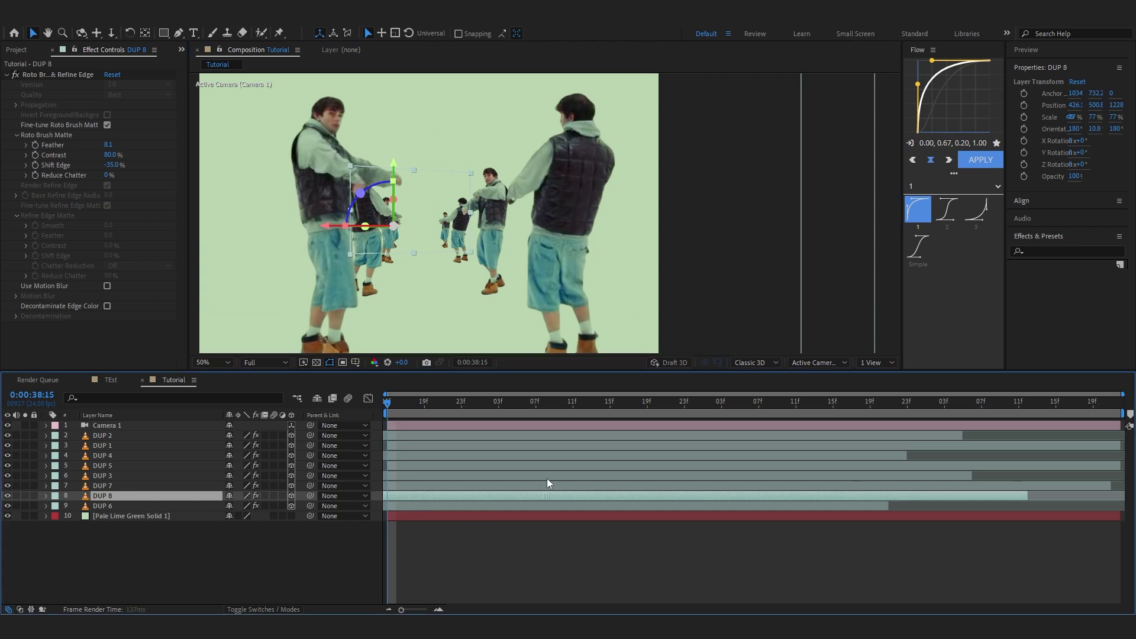
{"action": "key", "text": "space"}
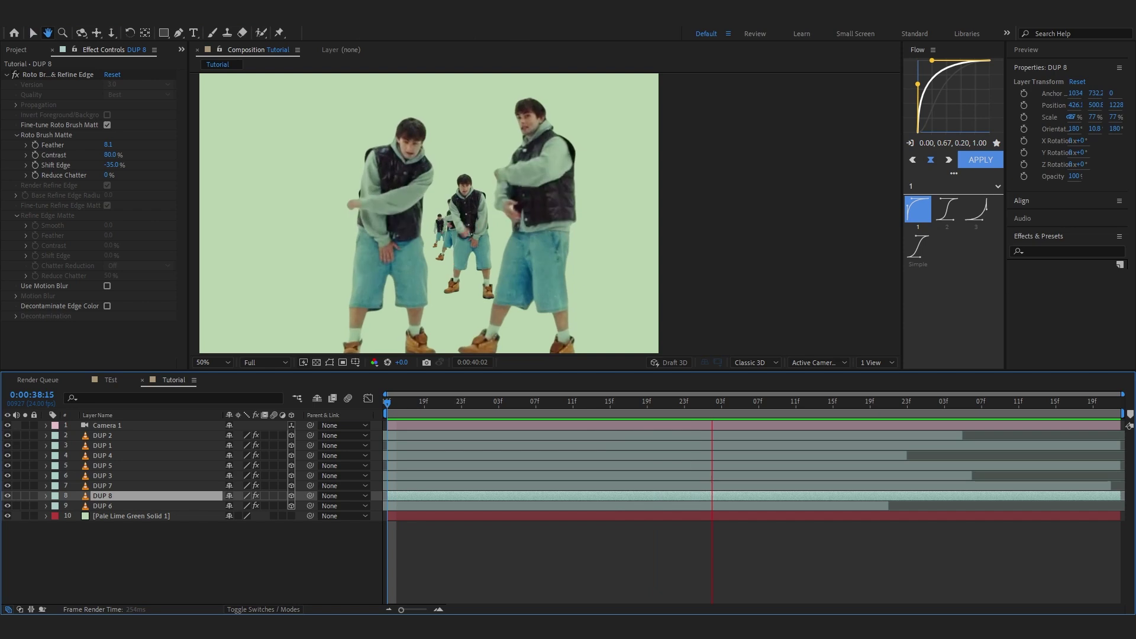
Scrub to 0:00:40:19, end the work area there with N, and play the shortened preview
{"action": "key", "text": "space"}
{"action": "left_click_drag", "start_coordinate": [832, 405], "coordinate": [973, 415]}
{"action": "left_click_drag", "start_coordinate": [932, 477], "coordinate": [870, 510]}
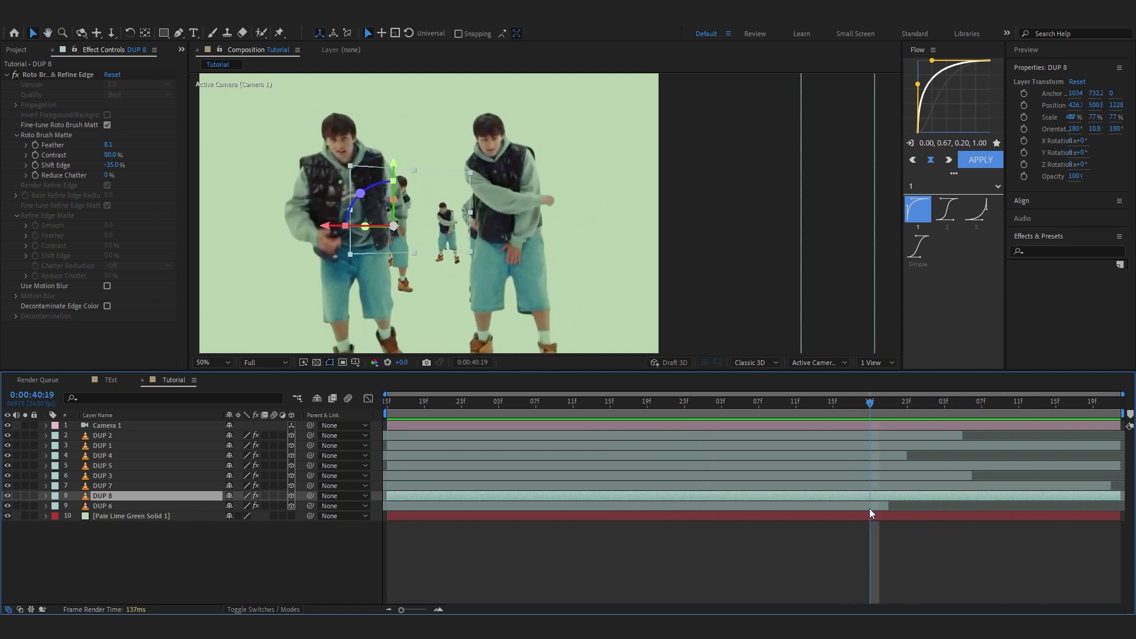
{"action": "key", "text": "n"}
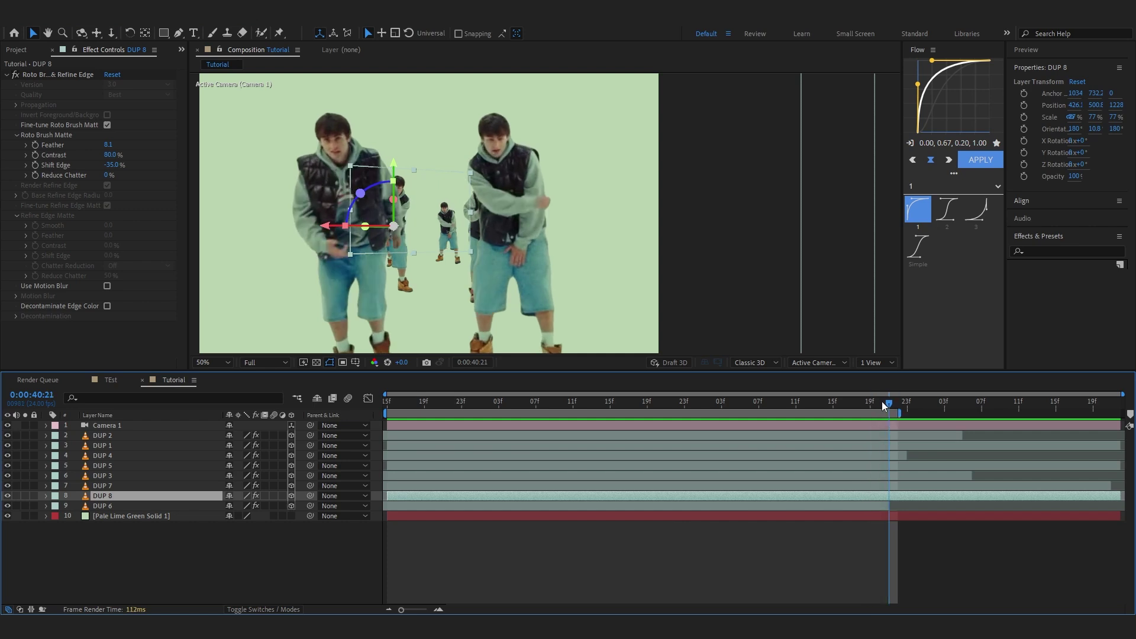
{"action": "left_click_drag", "start_coordinate": [871, 410], "coordinate": [885, 407]}
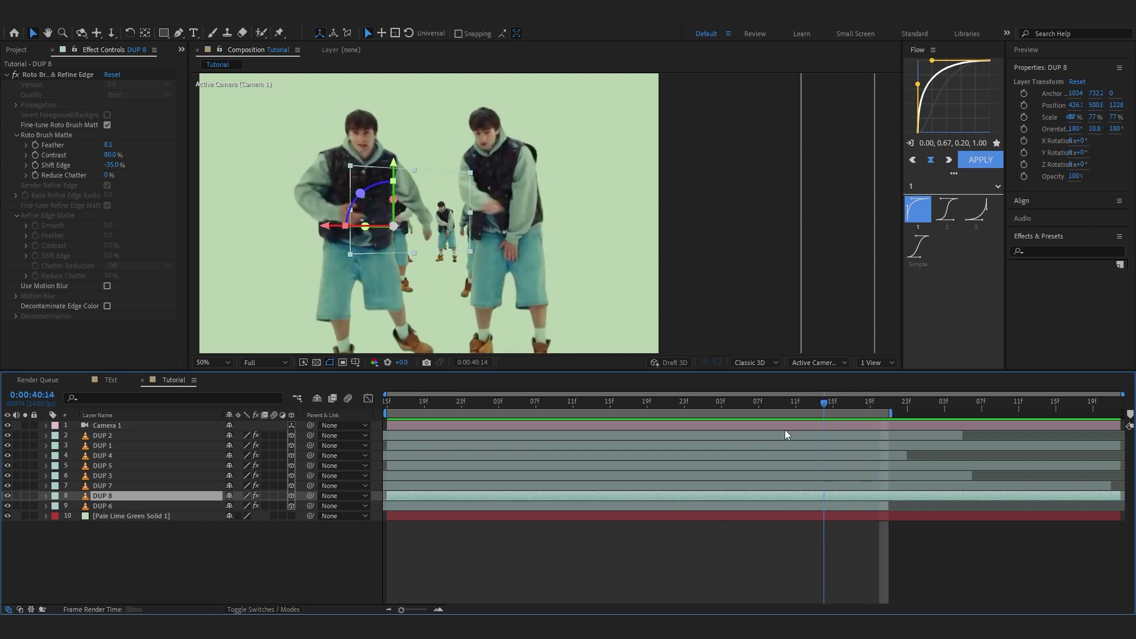
{"action": "key", "text": "space"}
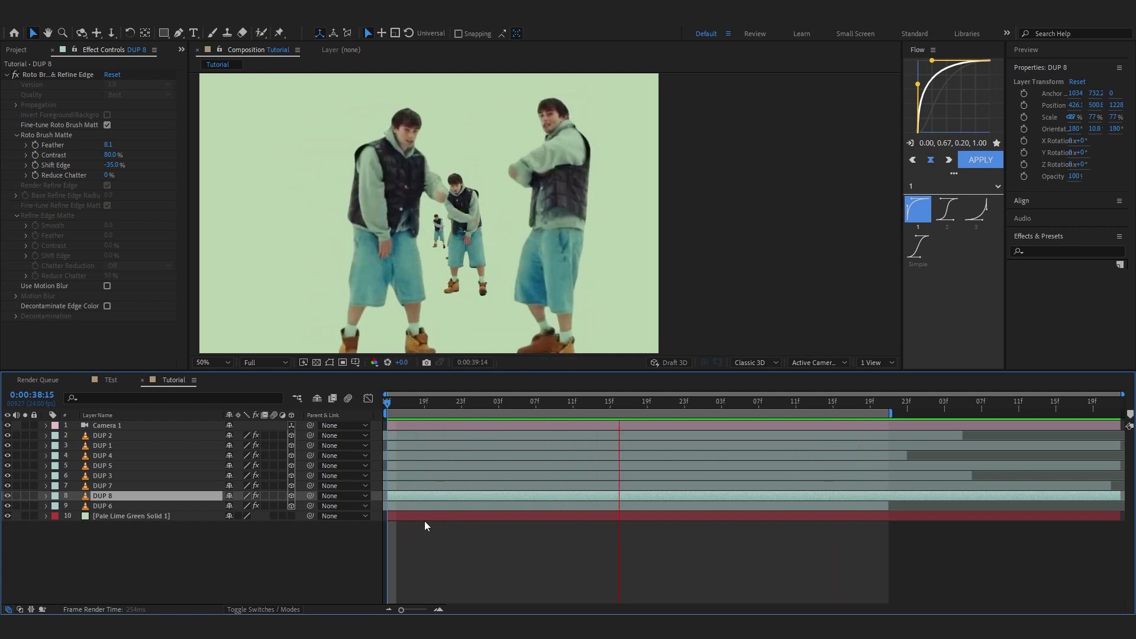
Try moving DUP 2 left, undo the move, and preview the animation
{"action": "left_click", "coordinate": [322, 216]}
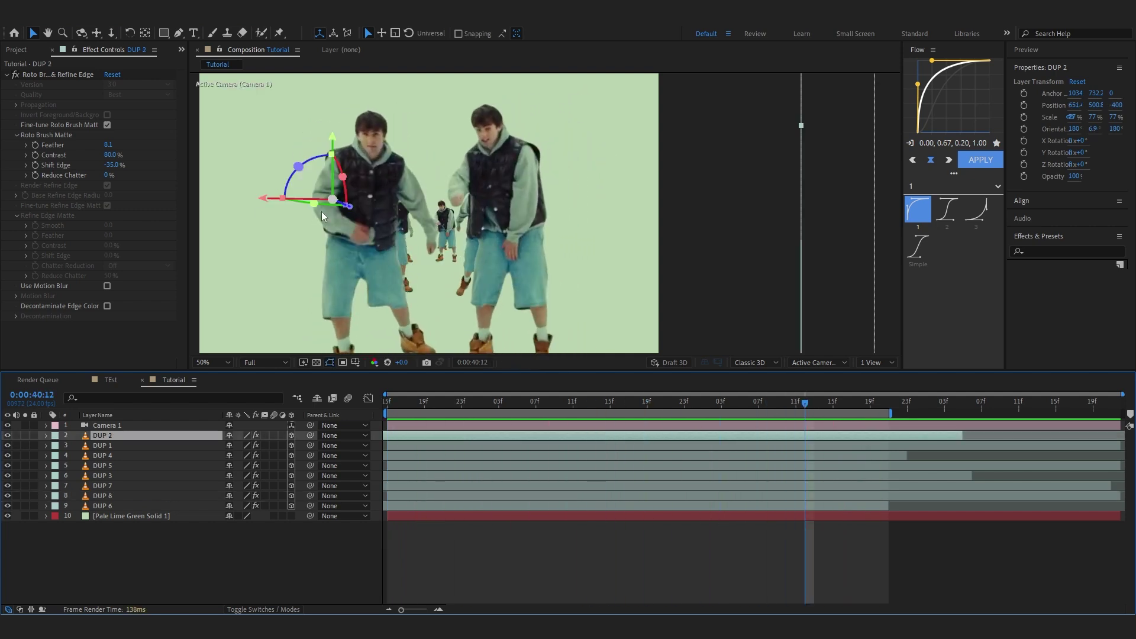
{"action": "left_click_drag", "start_coordinate": [262, 200], "coordinate": [255, 207]}
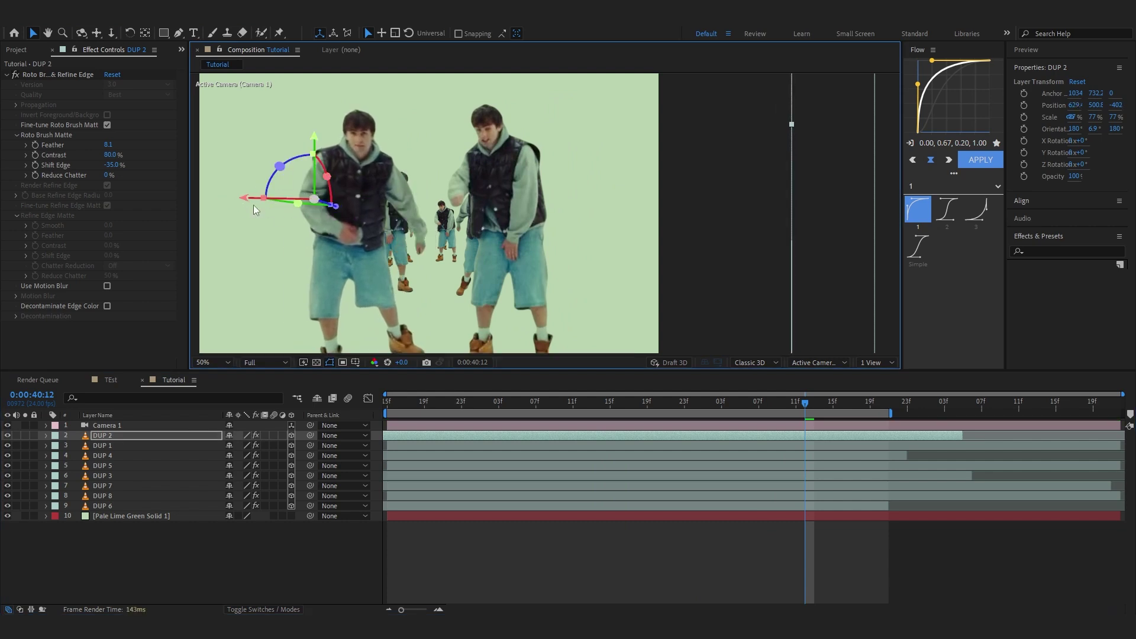
{"action": "key", "text": "ctrl+z"}
{"action": "key", "text": "space"}
Keyframe DUP 2's Position at 651.4, 500, -400, drifting to about 610, 500.8, -405 by 40:10
{"action": "key", "text": "p"}
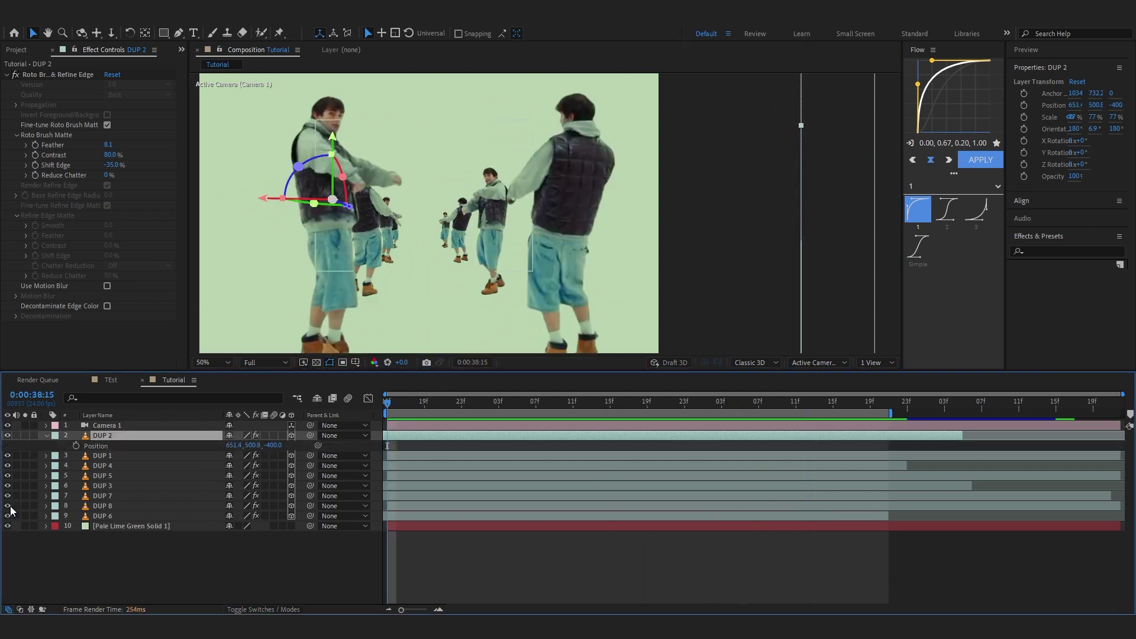
{"action": "left_click", "coordinate": [76, 446]}
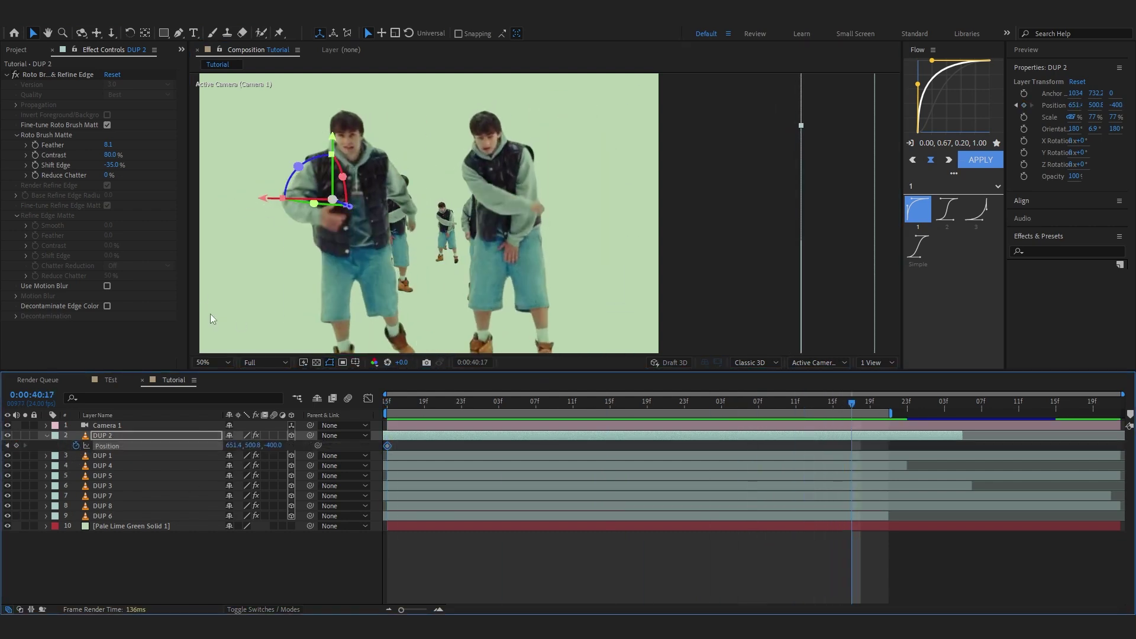
{"action": "left_click", "coordinate": [793, 405]}
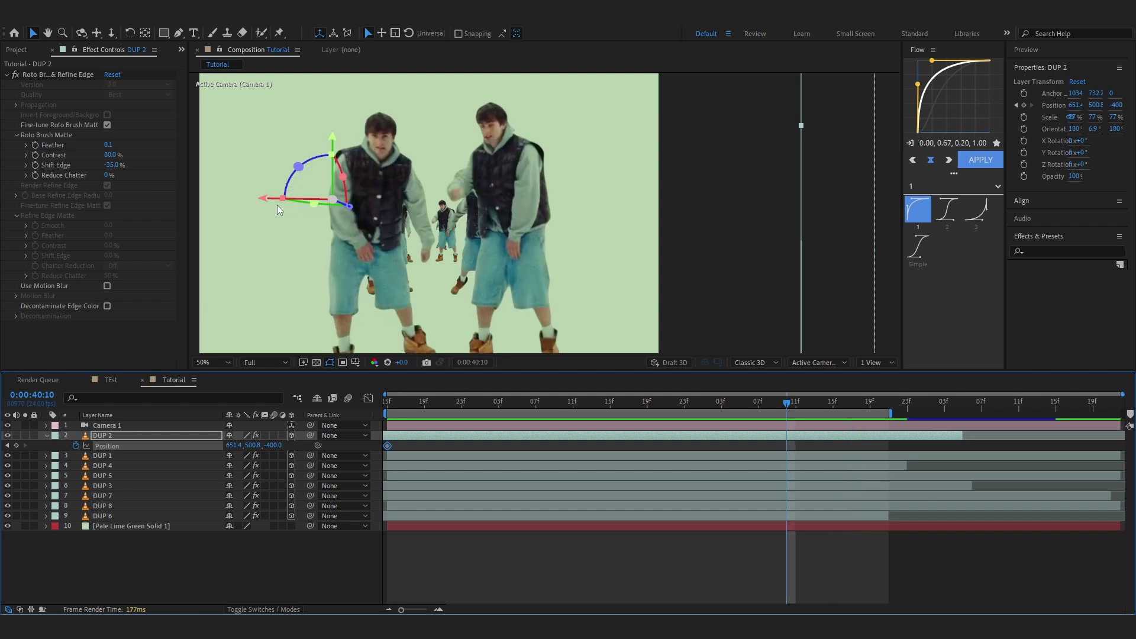
{"action": "left_click_drag", "start_coordinate": [268, 199], "coordinate": [234, 202]}
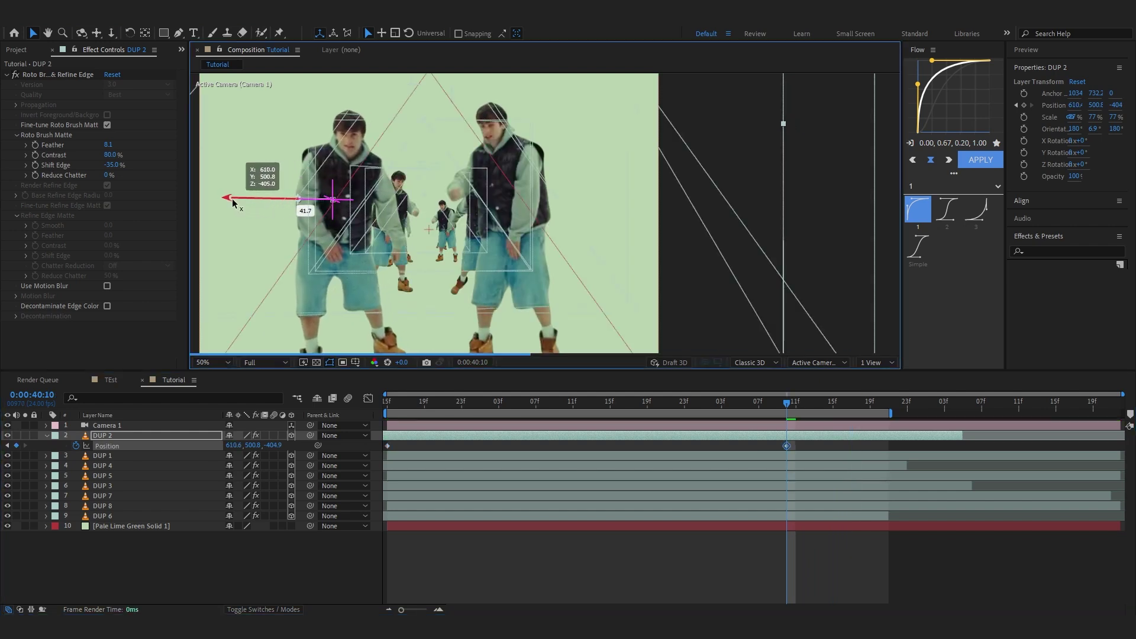
{"action": "key", "text": "space"}
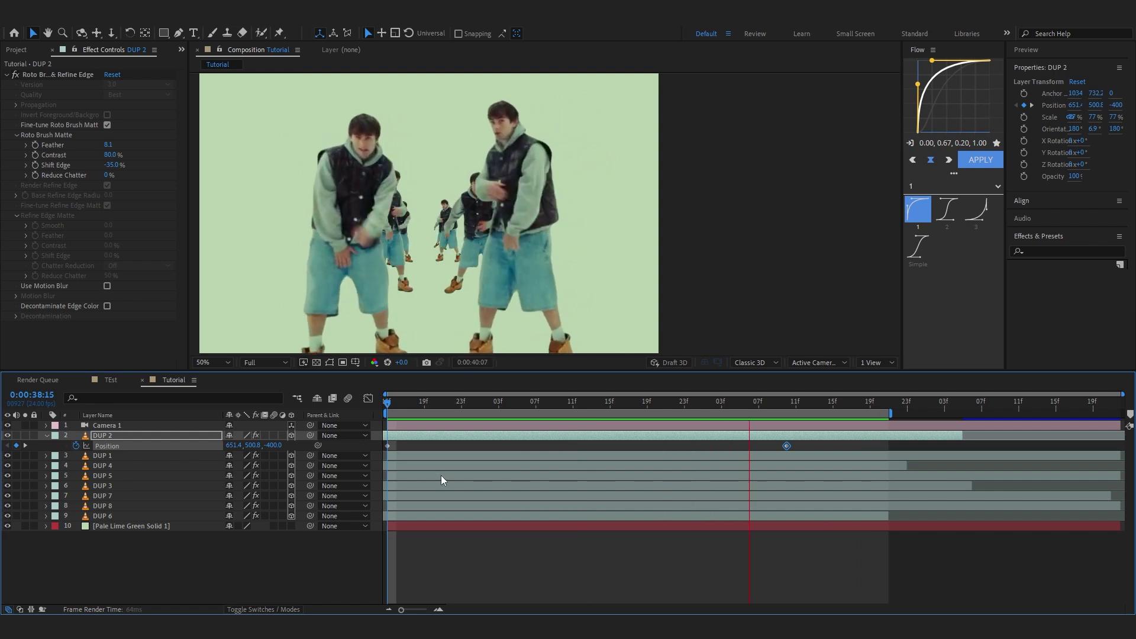
{"action": "left_click", "coordinate": [546, 545]}
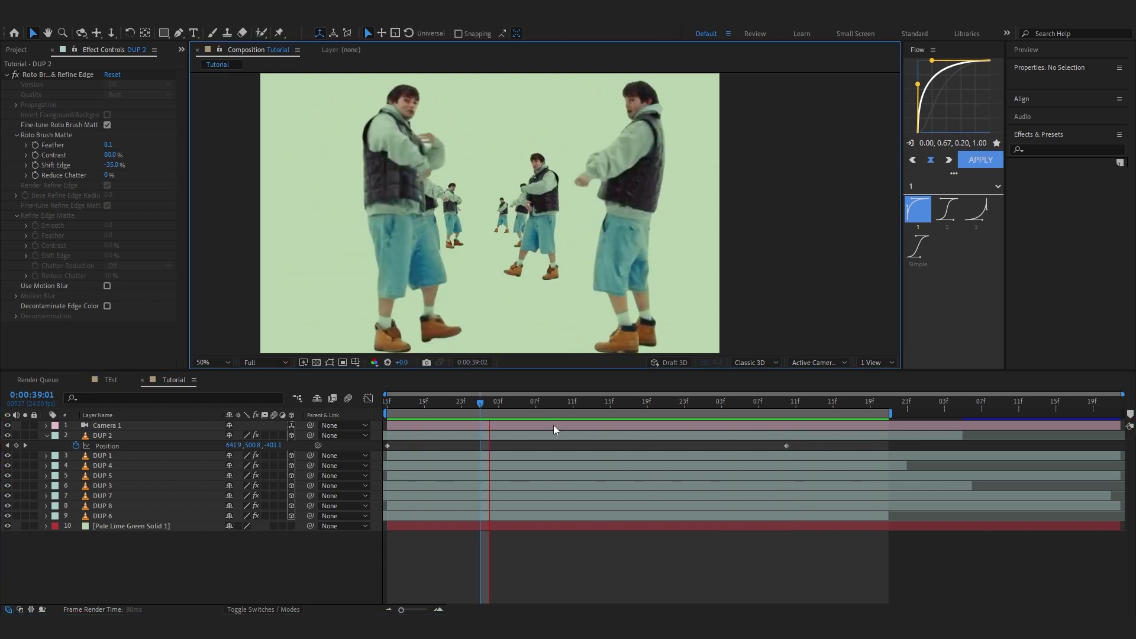
Enable keyframing on Camera 1's Point of Interest and Position at the start
{"action": "key", "text": "space"}
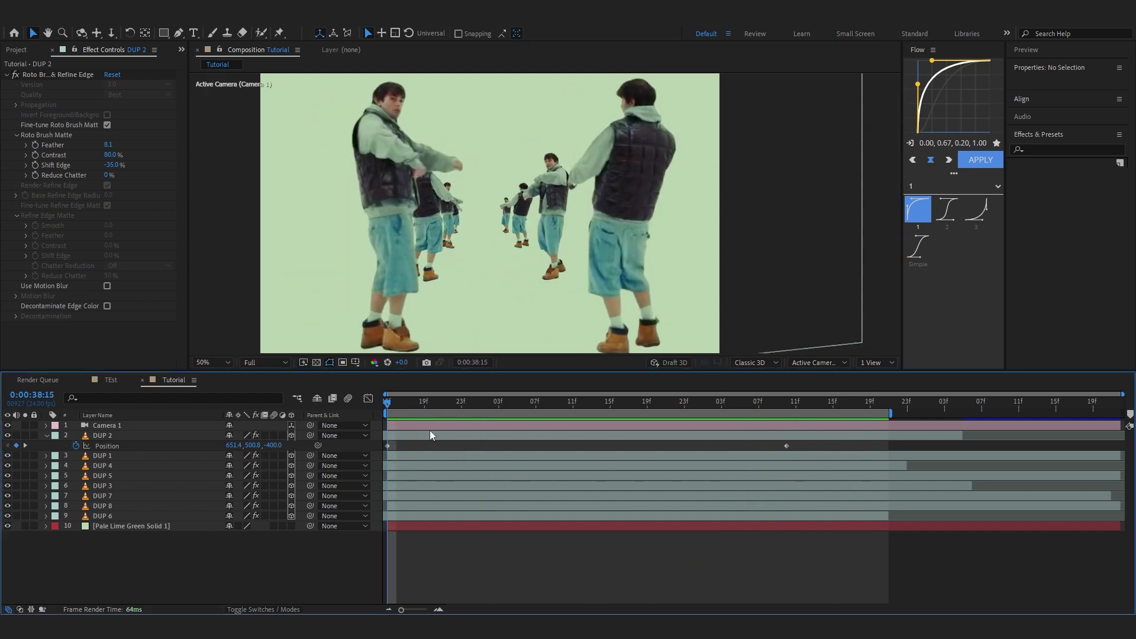
{"action": "left_click", "coordinate": [427, 429]}
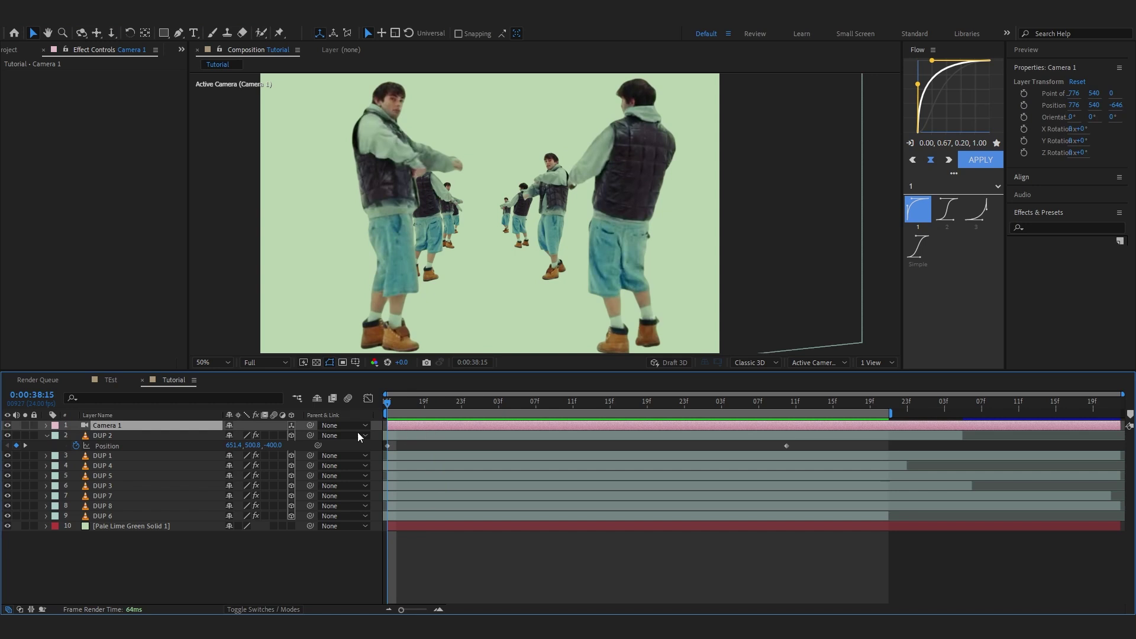
{"action": "left_click", "coordinate": [44, 427]}
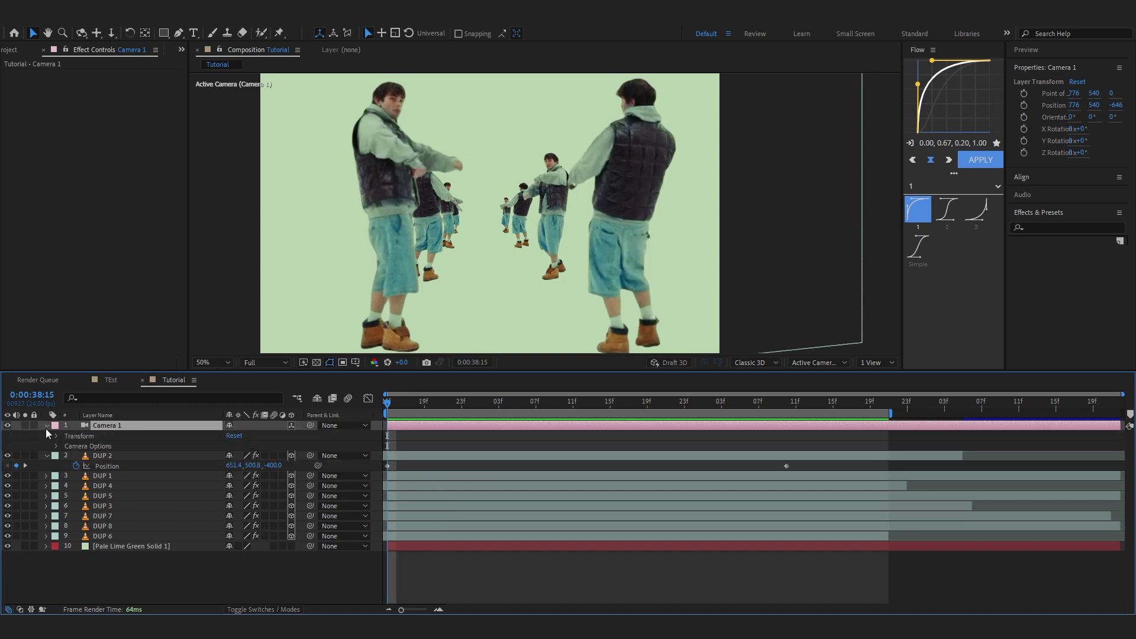
{"action": "left_click", "coordinate": [45, 428]}
{"action": "left_click", "coordinate": [46, 426]}
{"action": "left_click", "coordinate": [57, 436]}
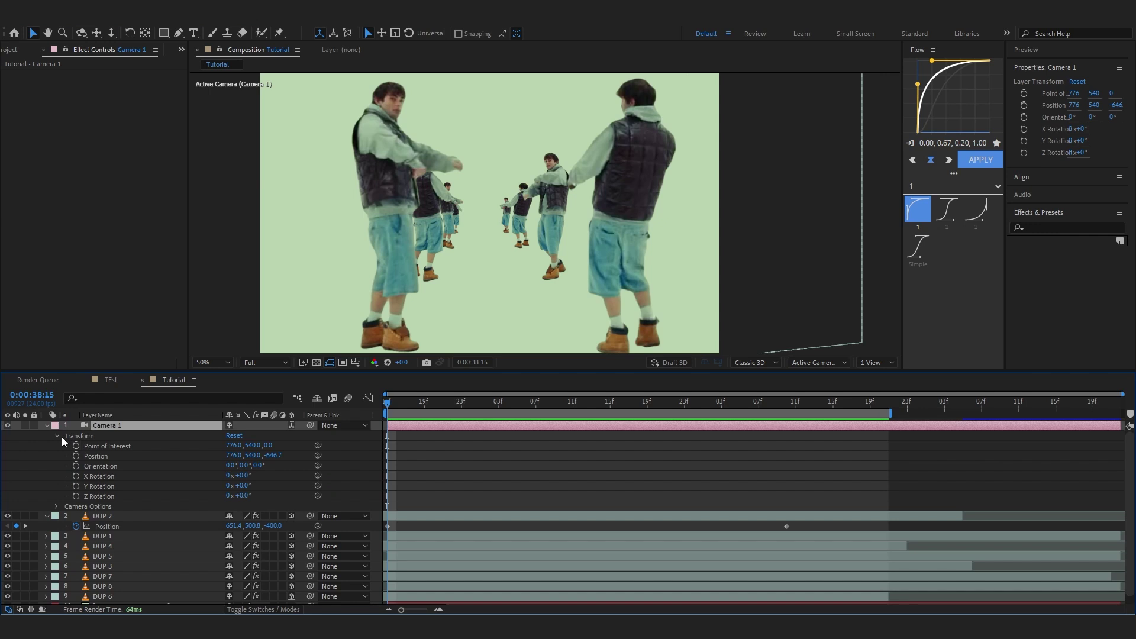
{"action": "left_click", "coordinate": [76, 446]}
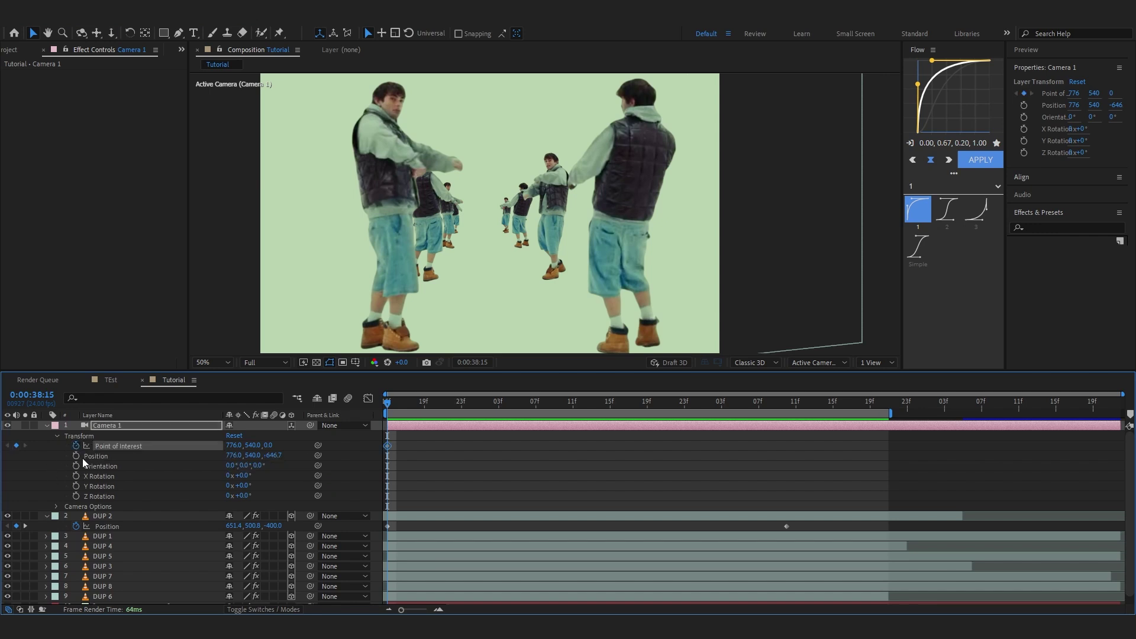
{"action": "left_click", "coordinate": [75, 457]}
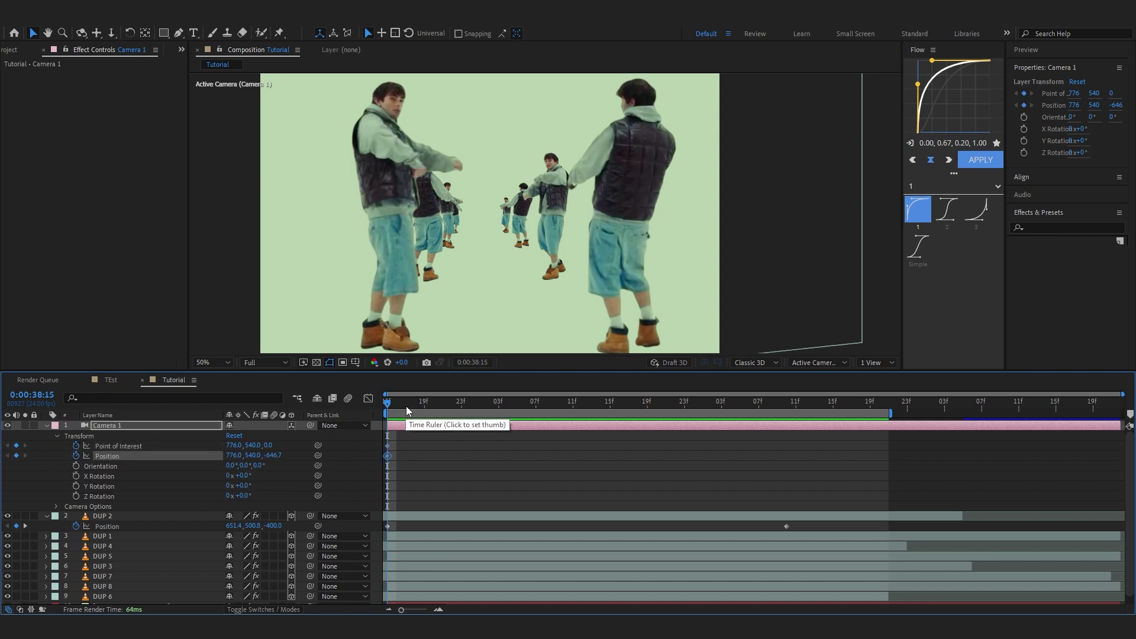
At 0:00:40:20, dolly Camera 1 in toward the dancers to about 691.5, 586.6, 199.5
{"action": "left_click_drag", "start_coordinate": [411, 402], "coordinate": [873, 463]}
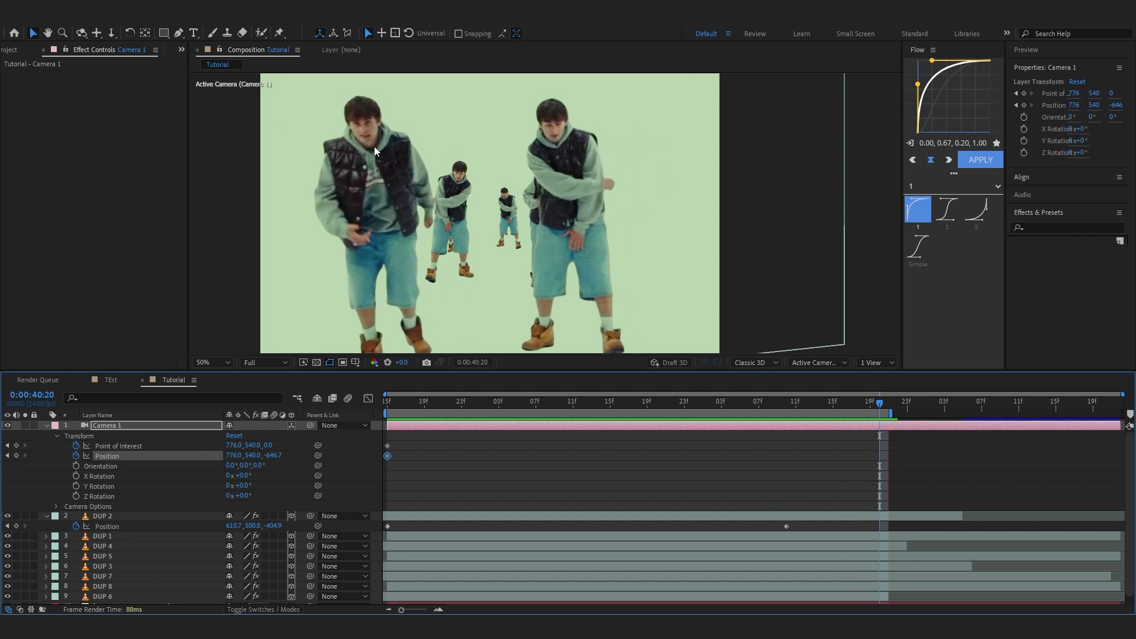
{"action": "key", "text": "c"}
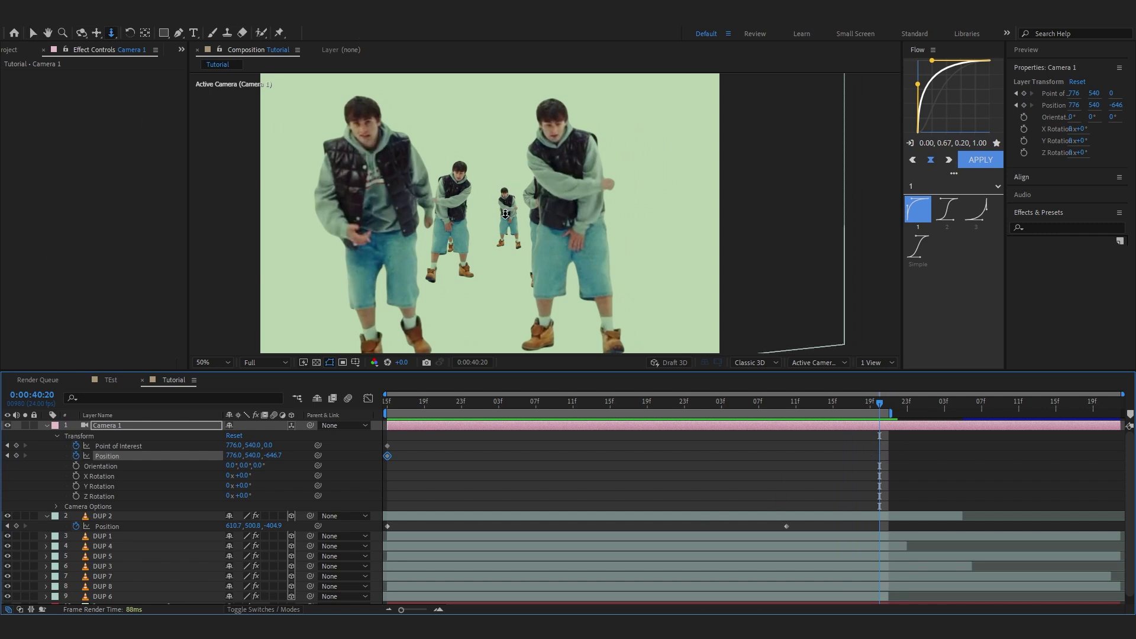
{"action": "left_click_drag", "start_coordinate": [490, 206], "coordinate": [487, 155]}
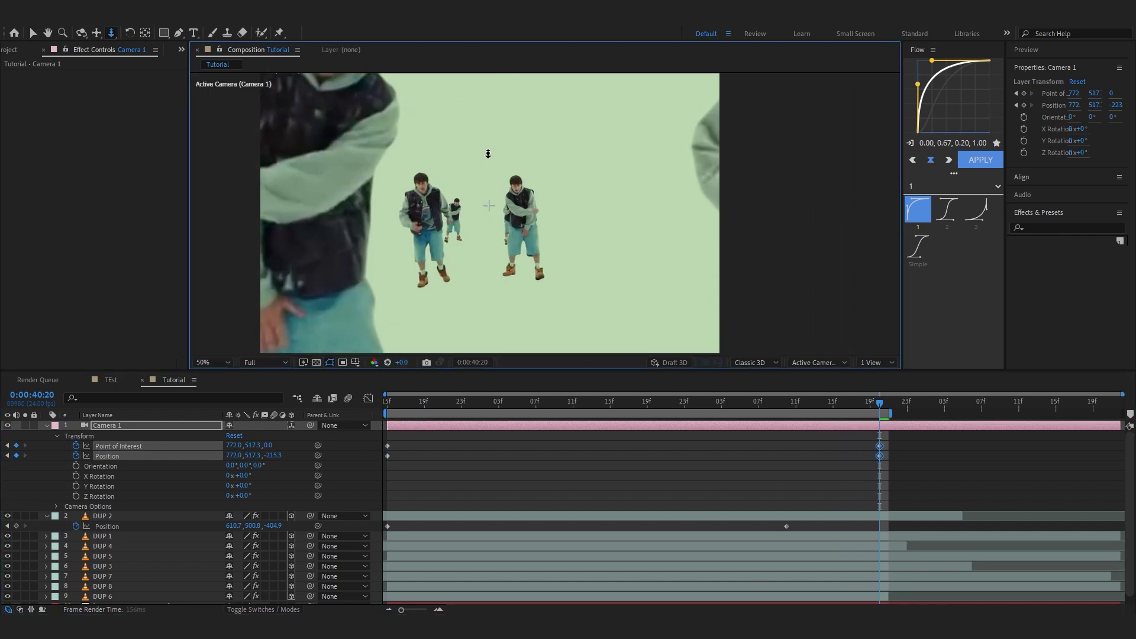
{"action": "key", "text": "ctrl+z"}
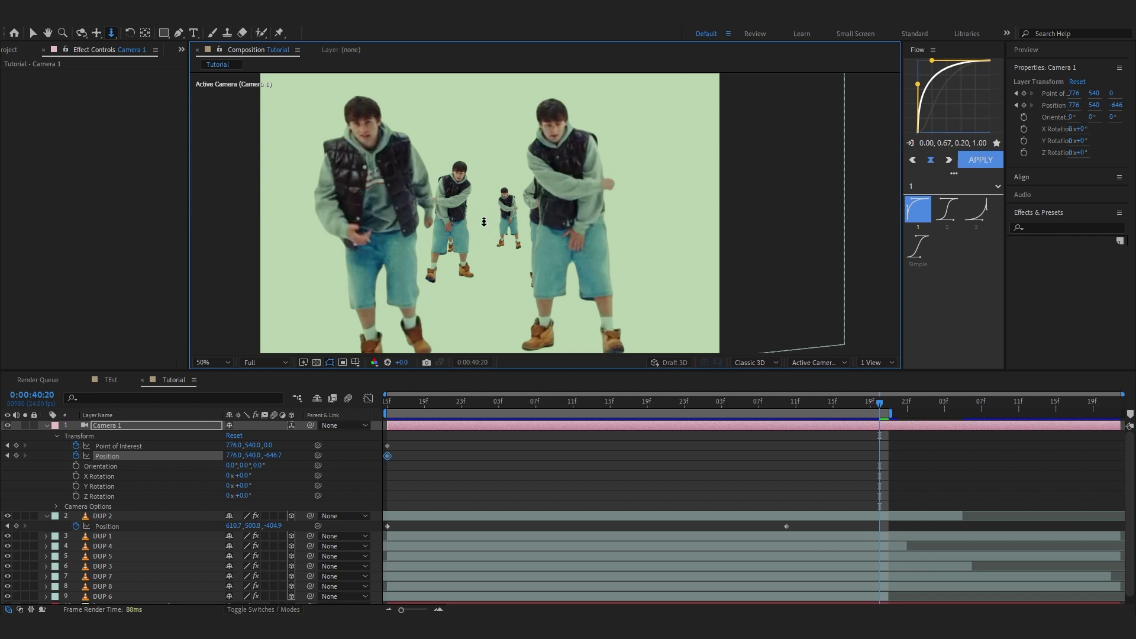
{"action": "left_click_drag", "start_coordinate": [484, 222], "coordinate": [486, 145]}
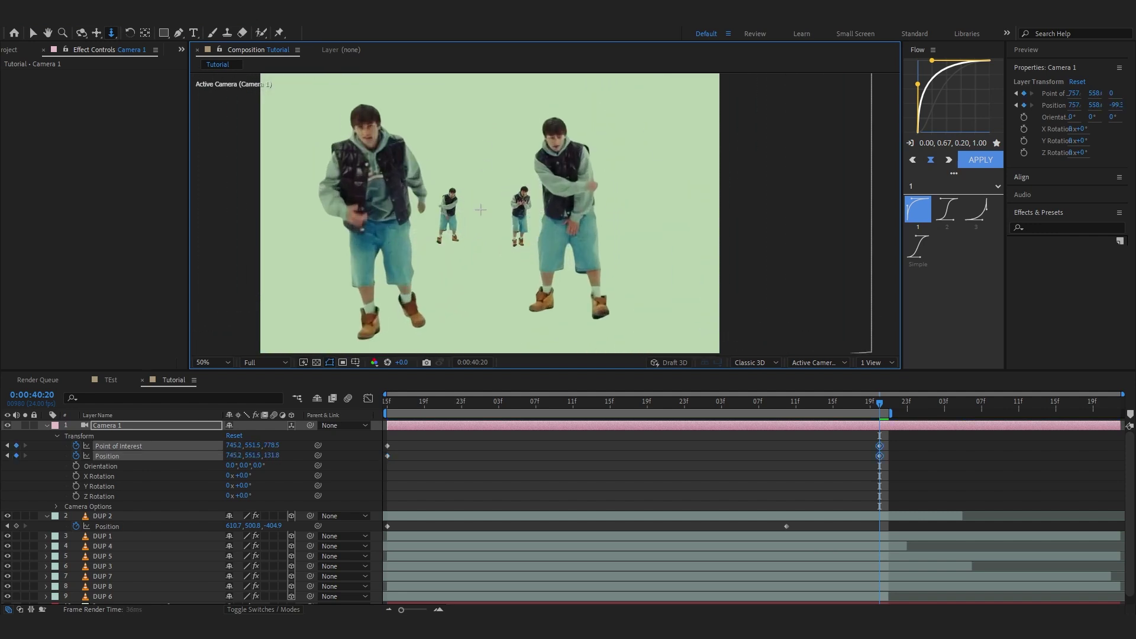
{"action": "left_click_drag", "start_coordinate": [486, 100], "coordinate": [537, 172]}
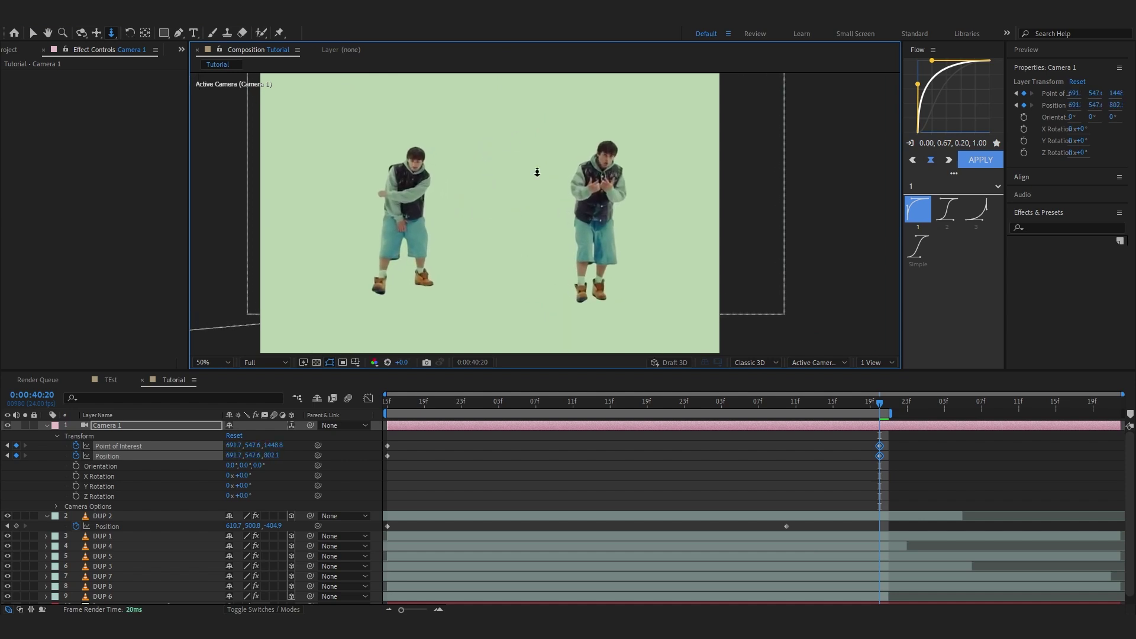
{"action": "left_click_drag", "start_coordinate": [572, 252], "coordinate": [502, 300]}
Nudge the end camera keyframes one frame later and preview the push-in from about 39:05
{"action": "left_click_drag", "start_coordinate": [878, 446], "coordinate": [885, 443]}
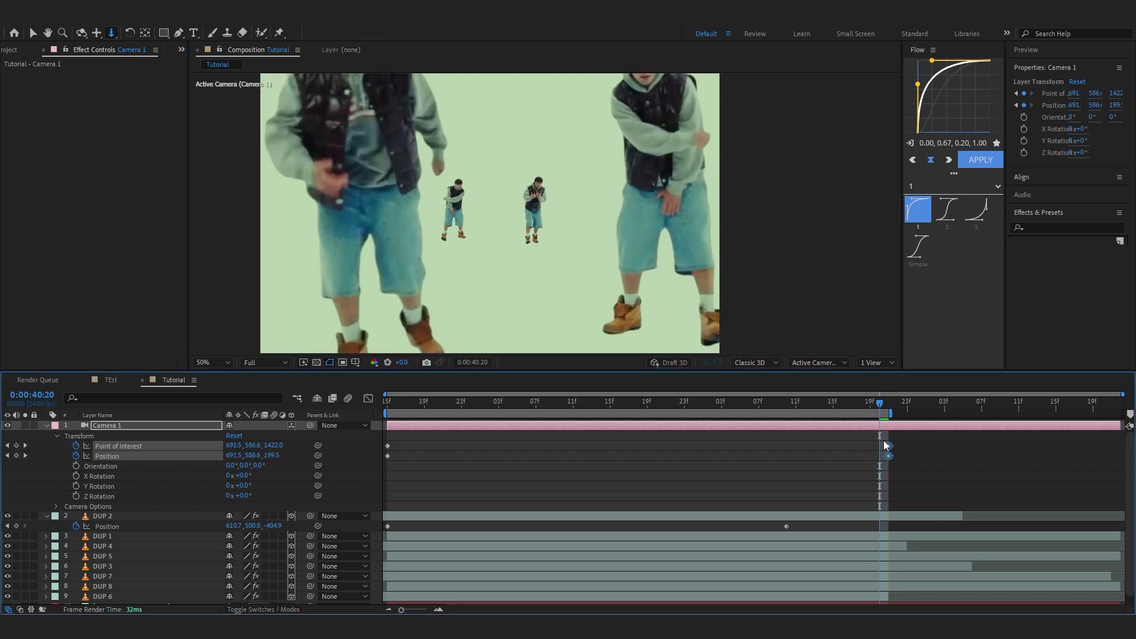
{"action": "left_click_drag", "start_coordinate": [873, 405], "coordinate": [588, 424]}
{"action": "left_click", "coordinate": [517, 406]}
{"action": "key", "text": "space"}
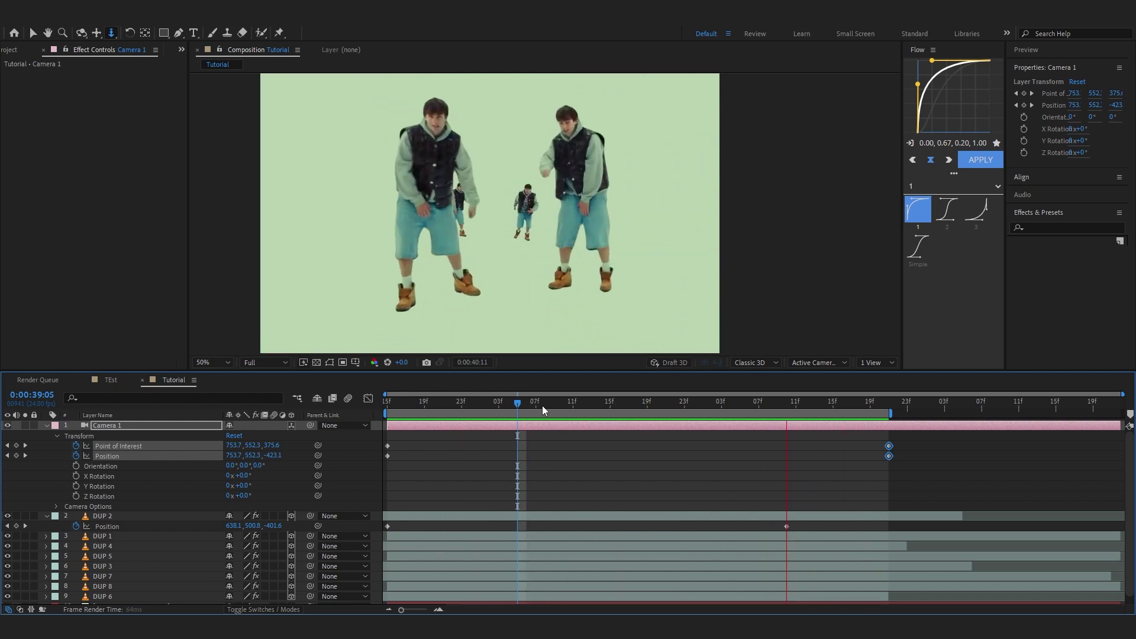
{"action": "left_click_drag", "start_coordinate": [388, 406], "coordinate": [23, 510]}
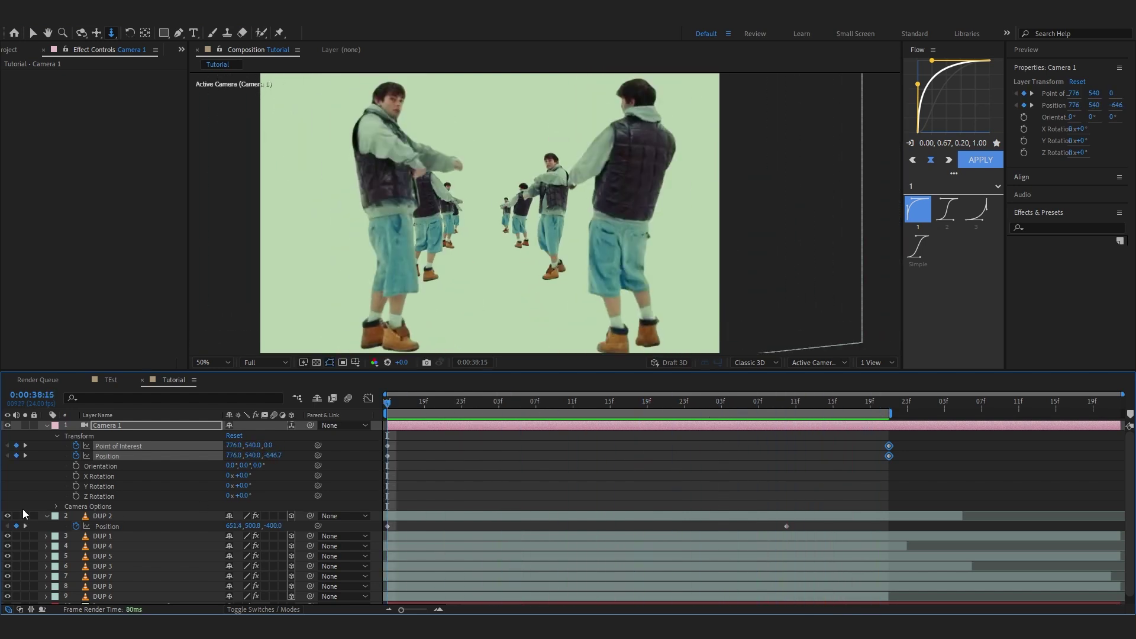
Turn on Camera 1's Depth of Field and raise Aperture to 27.6, checking the blur in playback
{"action": "left_click", "coordinate": [57, 507]}
{"action": "scroll", "coordinate": [55, 508], "scroll_direction": "down", "scroll_amount": 3}
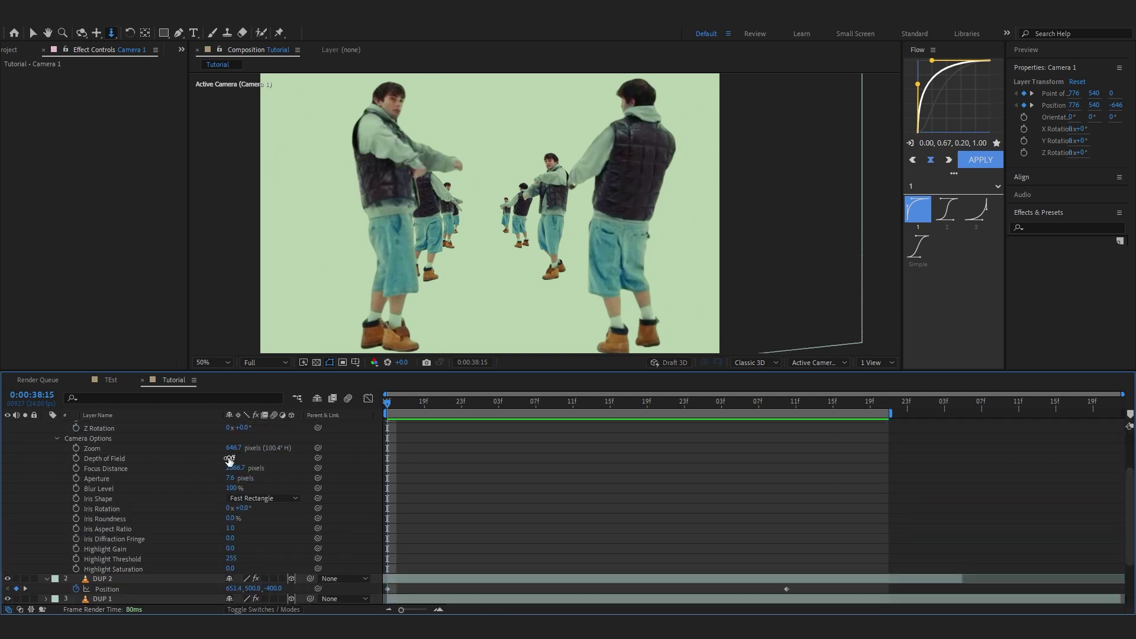
{"action": "left_click", "coordinate": [233, 458]}
{"action": "key", "text": "space"}
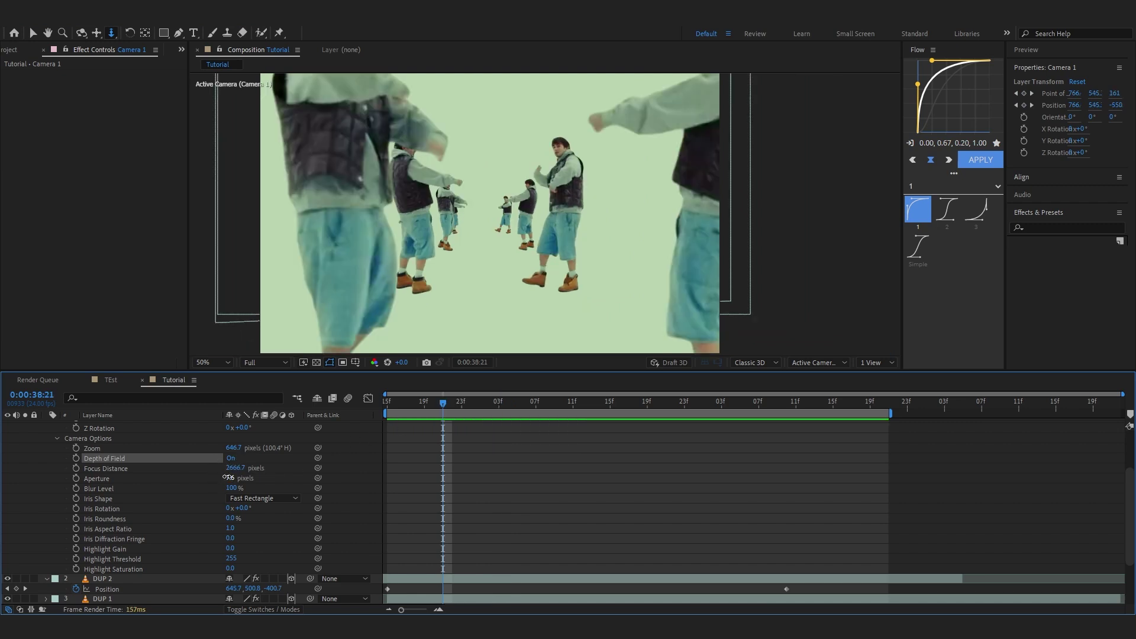
{"action": "left_click_drag", "start_coordinate": [233, 480], "coordinate": [283, 474]}
{"action": "left_click_drag", "start_coordinate": [426, 404], "coordinate": [534, 409]}
{"action": "key", "text": "space"}
{"action": "left_click_drag", "start_coordinate": [535, 408], "coordinate": [438, 421]}
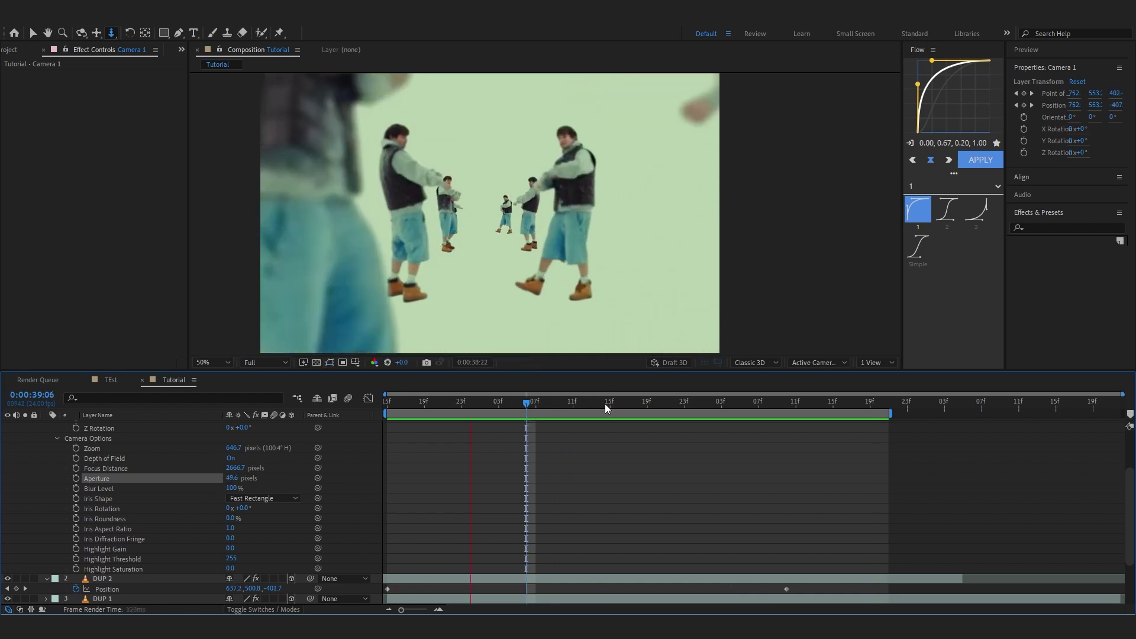
{"action": "key", "text": "space"}
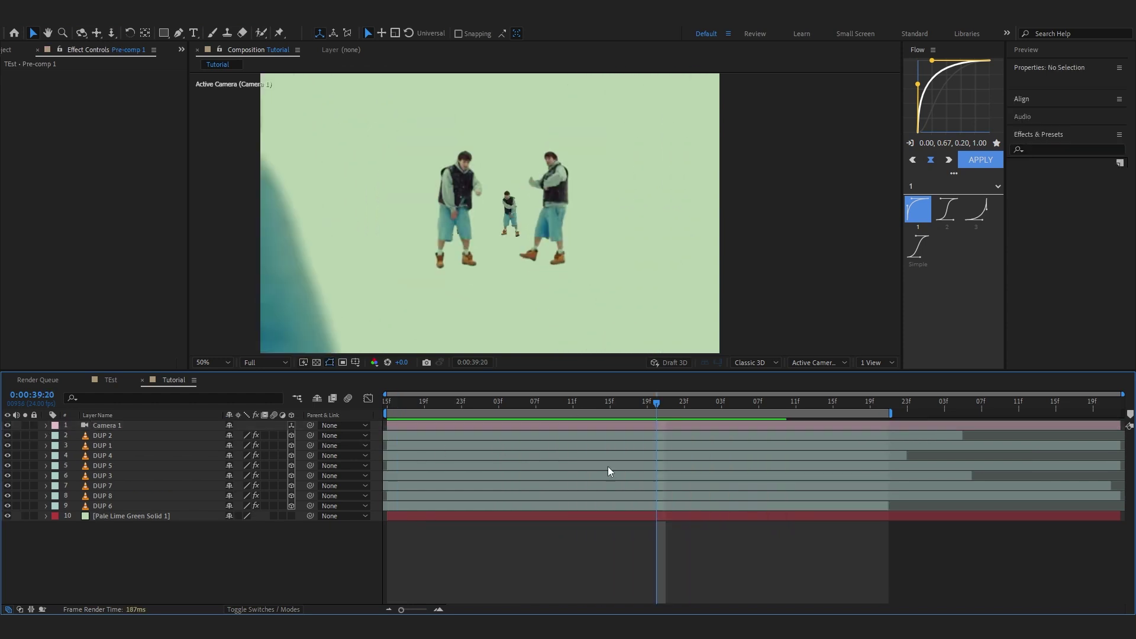
Add a new Adjustment Layer from the timeline's New menu
{"action": "key", "text": "space"}
{"action": "right_click", "coordinate": [464, 532]}
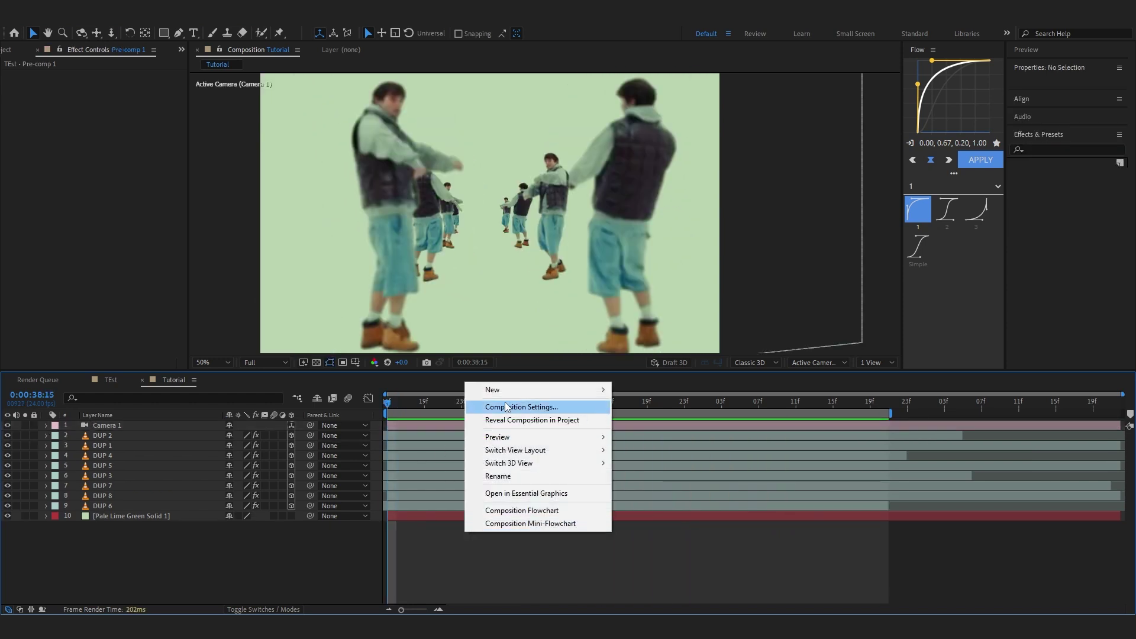
{"action": "right_click", "coordinate": [407, 545]}
{"action": "mouse_move", "coordinate": [450, 402]}
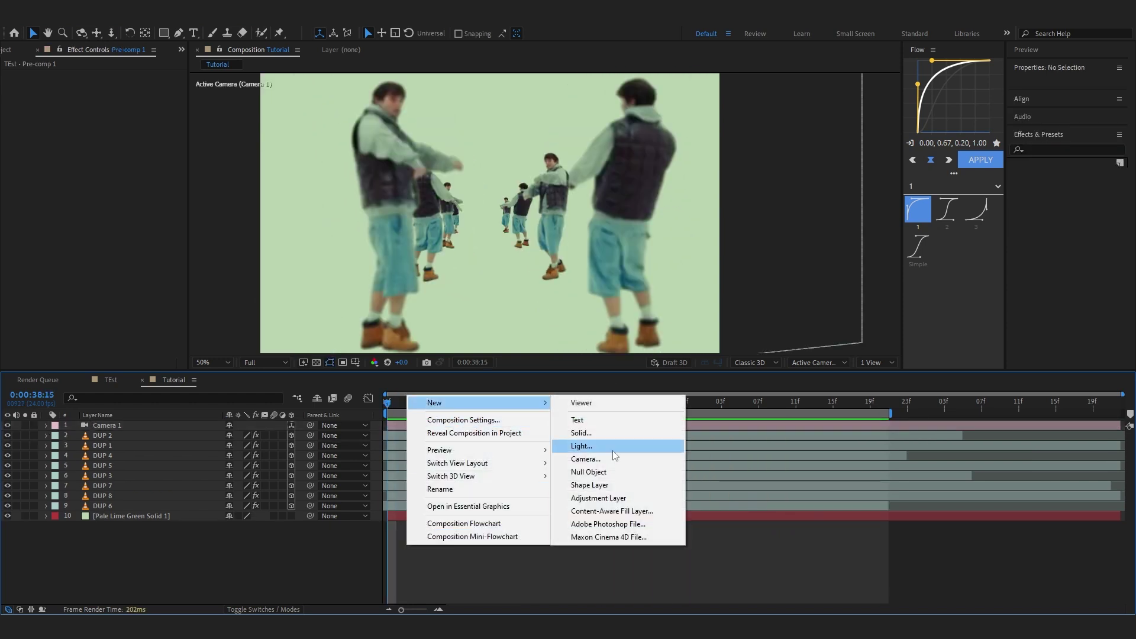
{"action": "left_click", "coordinate": [620, 492]}
Apply User Presets > Shake Pack > HD > BEST ONE! to the adjustment layer and reveal its keyframes
{"action": "left_click", "coordinate": [841, 313]}
{"action": "left_click_drag", "start_coordinate": [902, 175], "coordinate": [847, 170]}
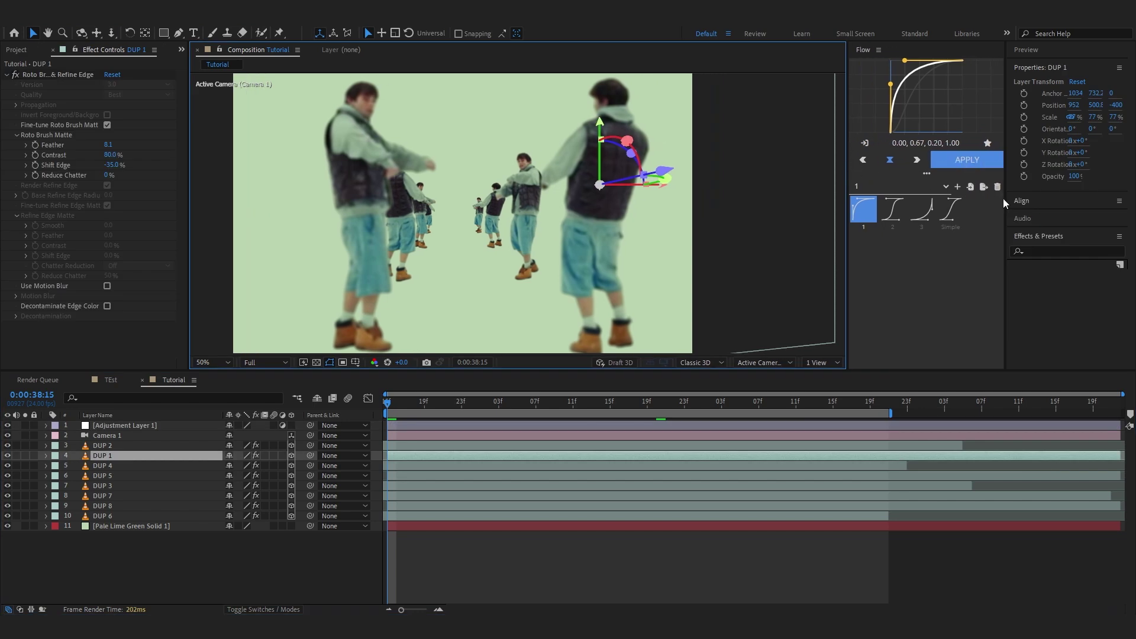
{"action": "left_click_drag", "start_coordinate": [1005, 198], "coordinate": [949, 198]}
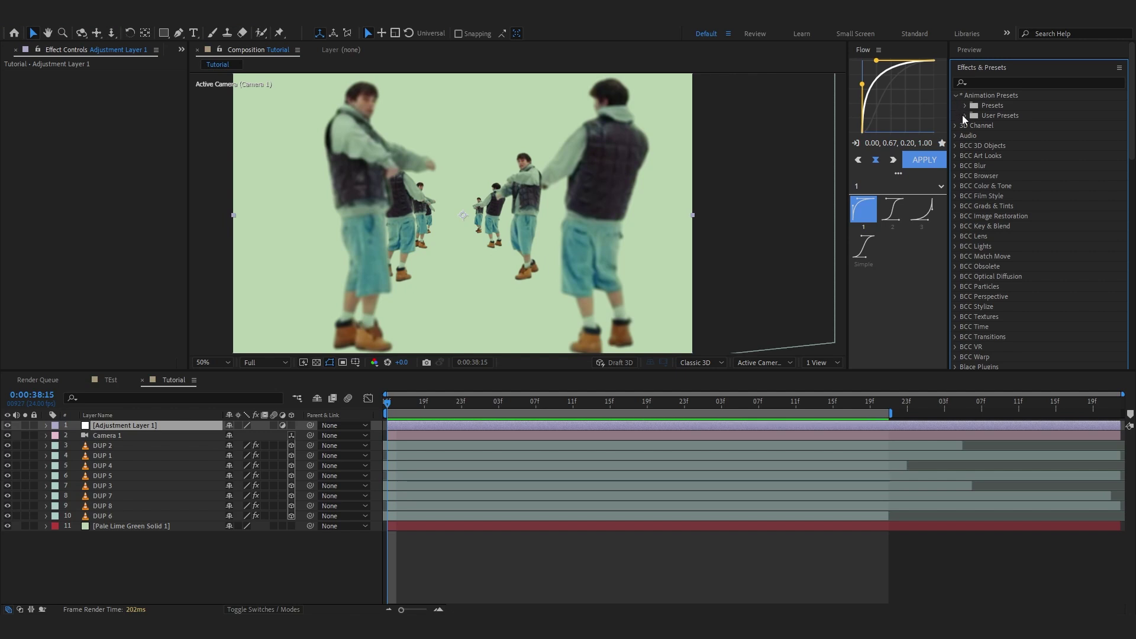
{"action": "left_click", "coordinate": [965, 115]}
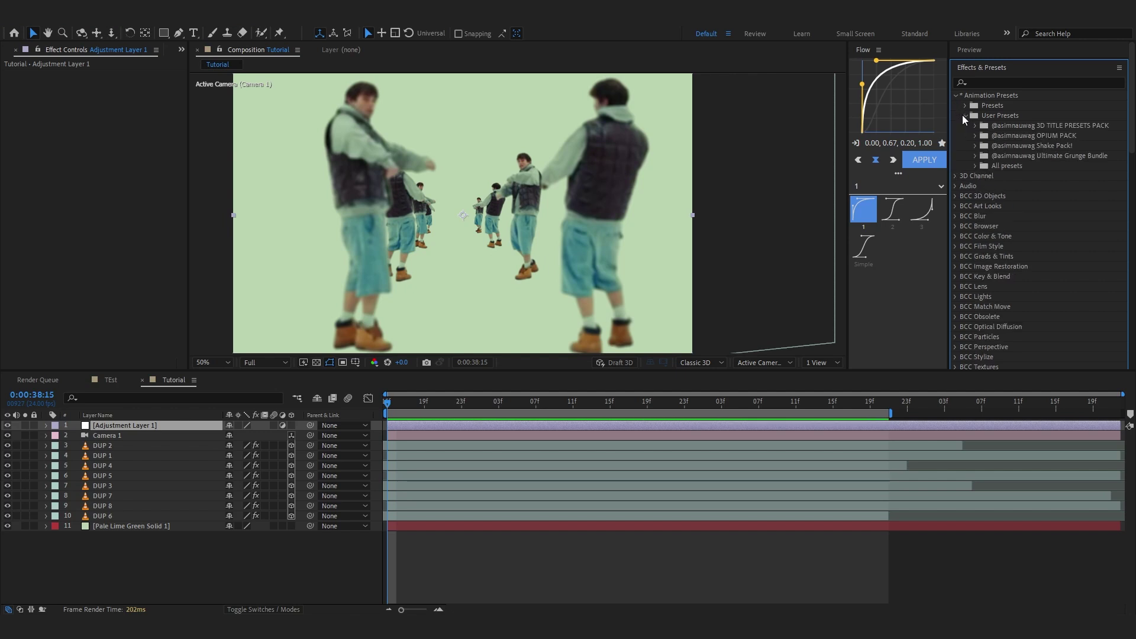
{"action": "left_click", "coordinate": [974, 147]}
{"action": "left_click", "coordinate": [987, 164]}
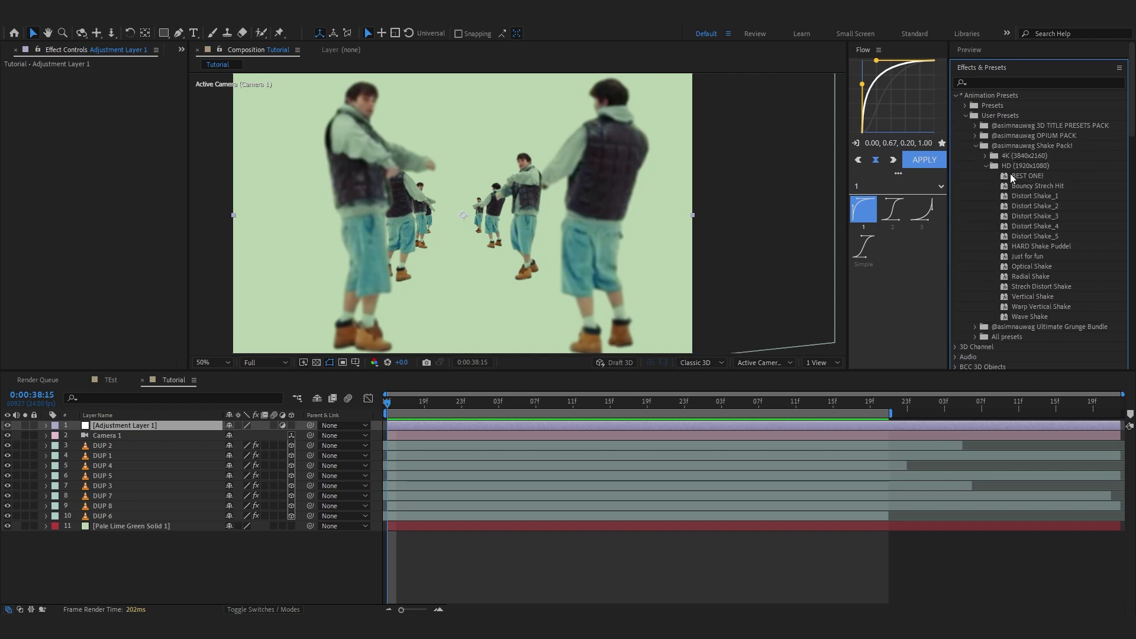
{"action": "double_click", "coordinate": [1011, 176]}
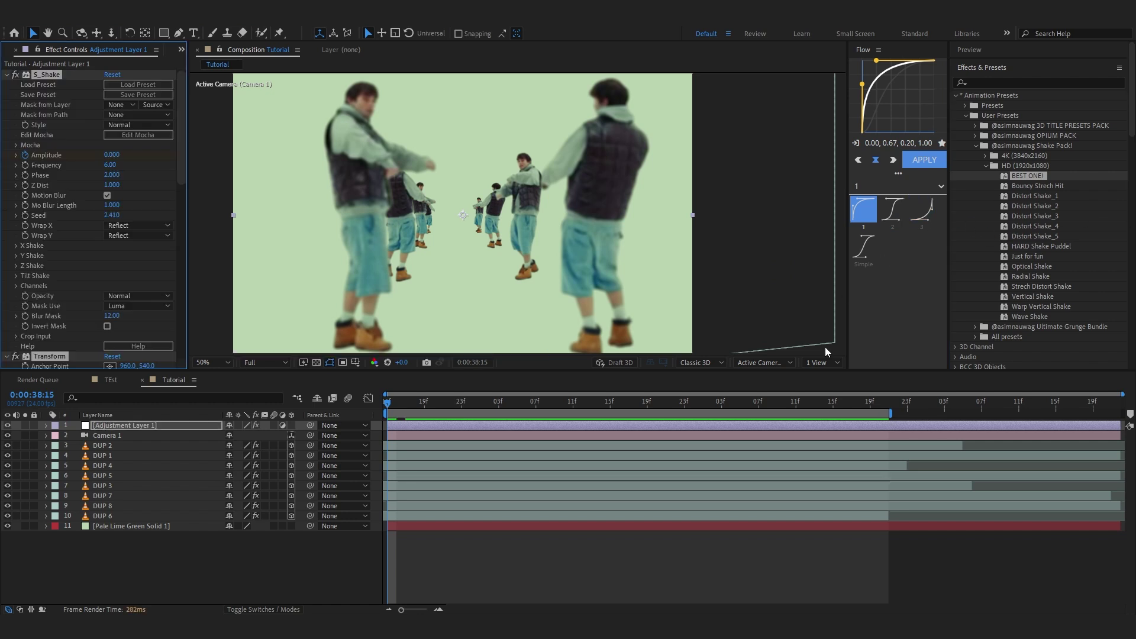
{"action": "key", "text": "u"}
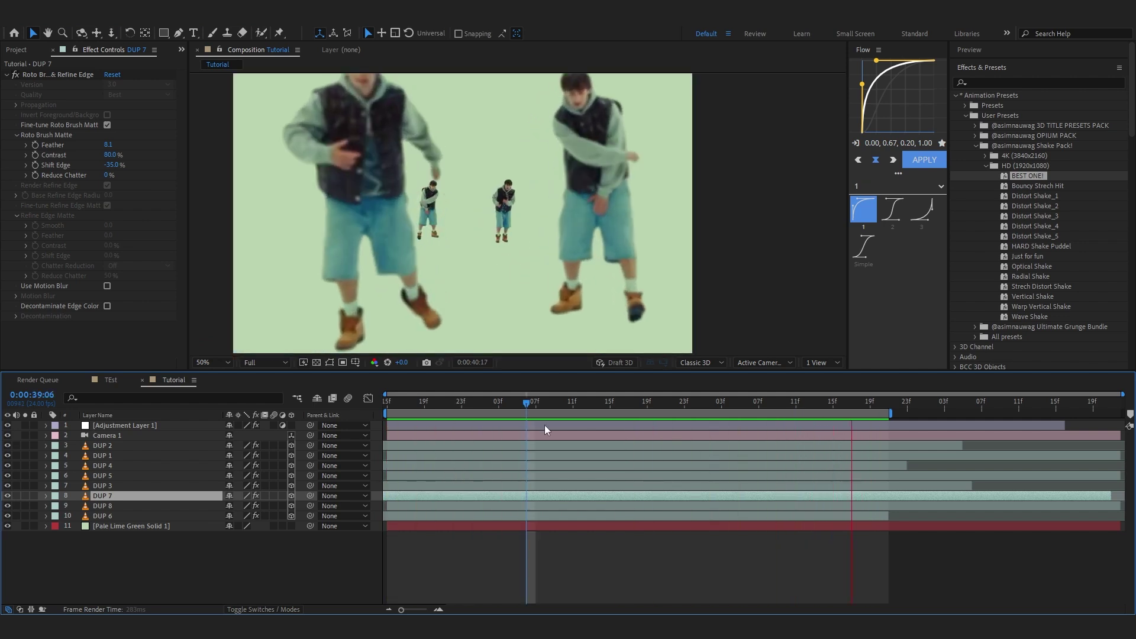
{"action": "left_click", "coordinate": [545, 425]}
Drag the S_Flicker Amplitude end keyframe near the work area's end and go to 0:00:40:06
{"action": "key", "text": "u"}
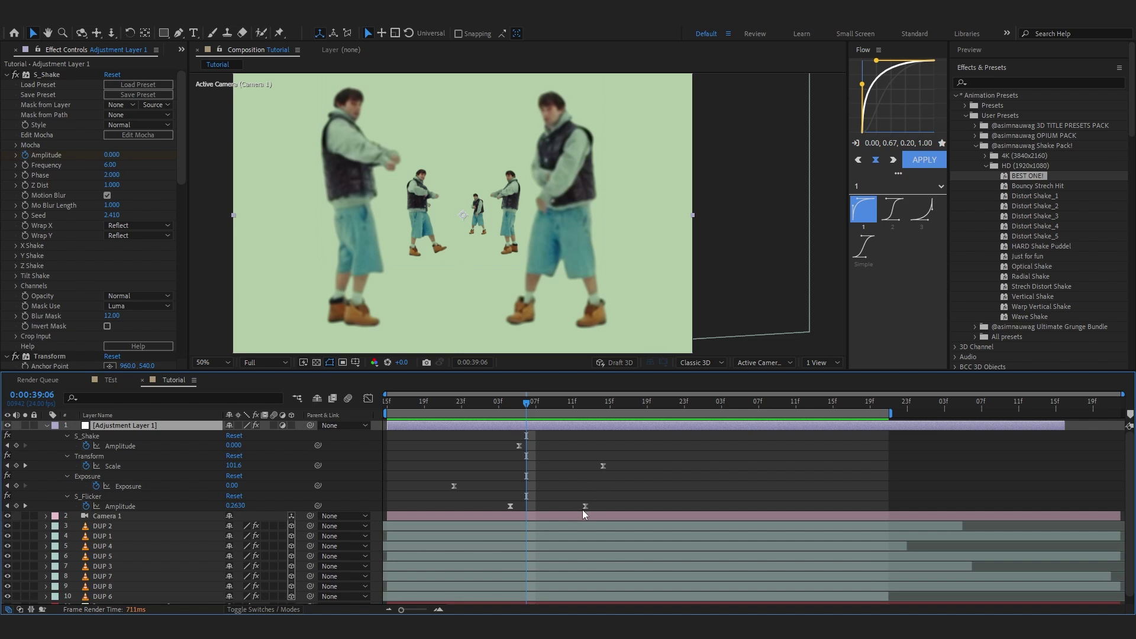
{"action": "left_click_drag", "start_coordinate": [584, 507], "coordinate": [841, 507]}
{"action": "left_click_drag", "start_coordinate": [526, 403], "coordinate": [750, 408]}
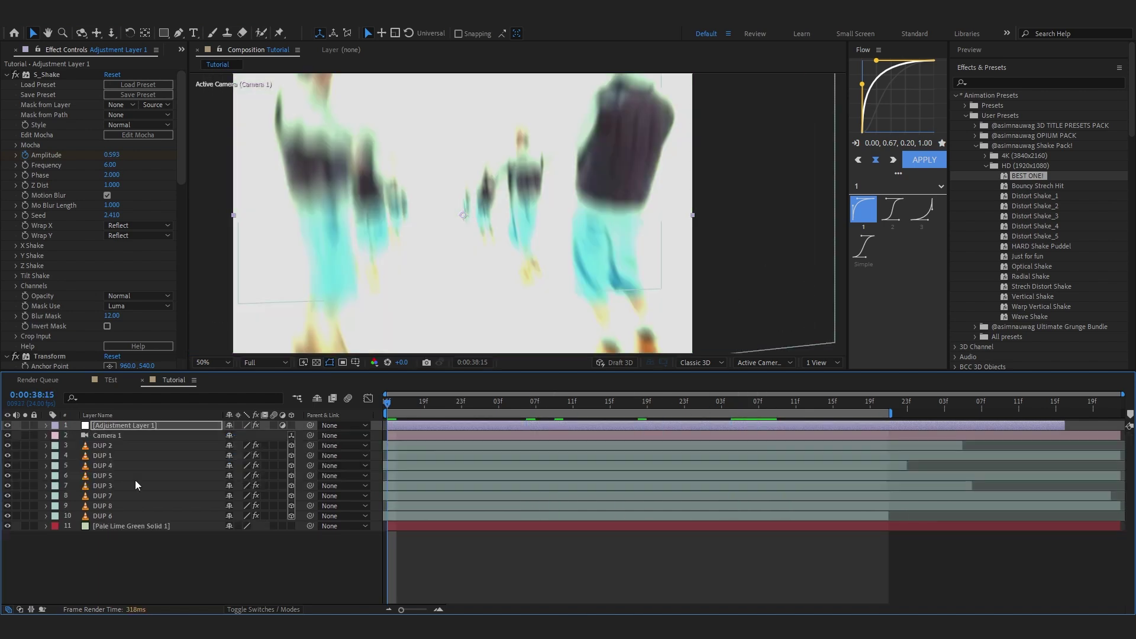